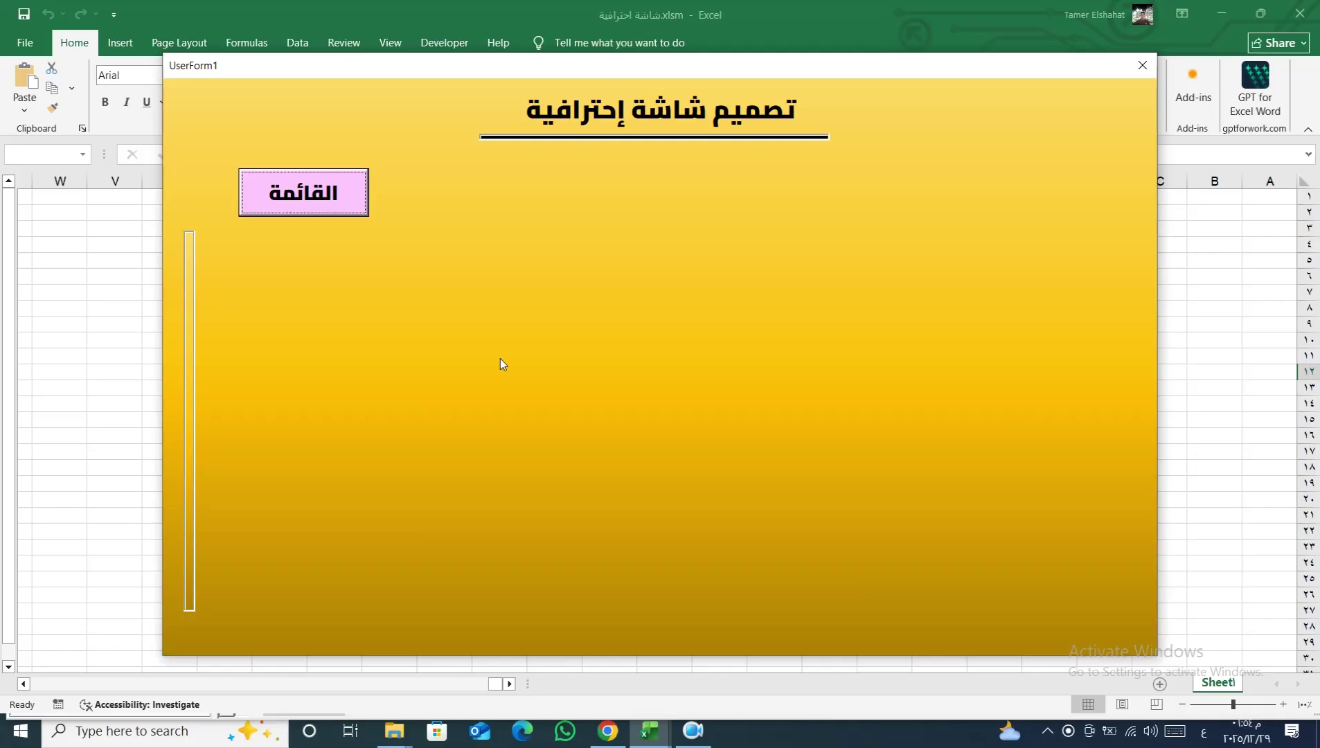
Expand the القائمة menu panel on the running gold form to show six buttons, then collapse it
left_click(333, 191)
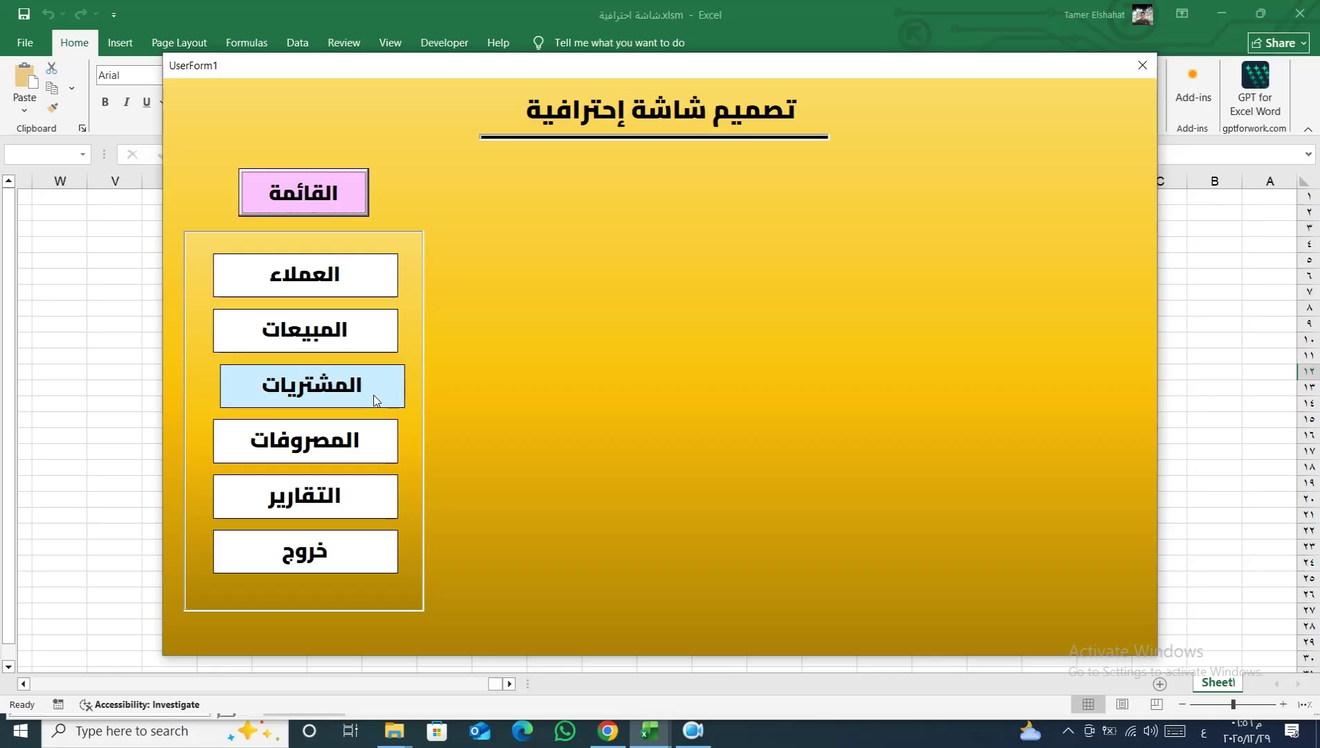
left_click(348, 187)
left_click(348, 188)
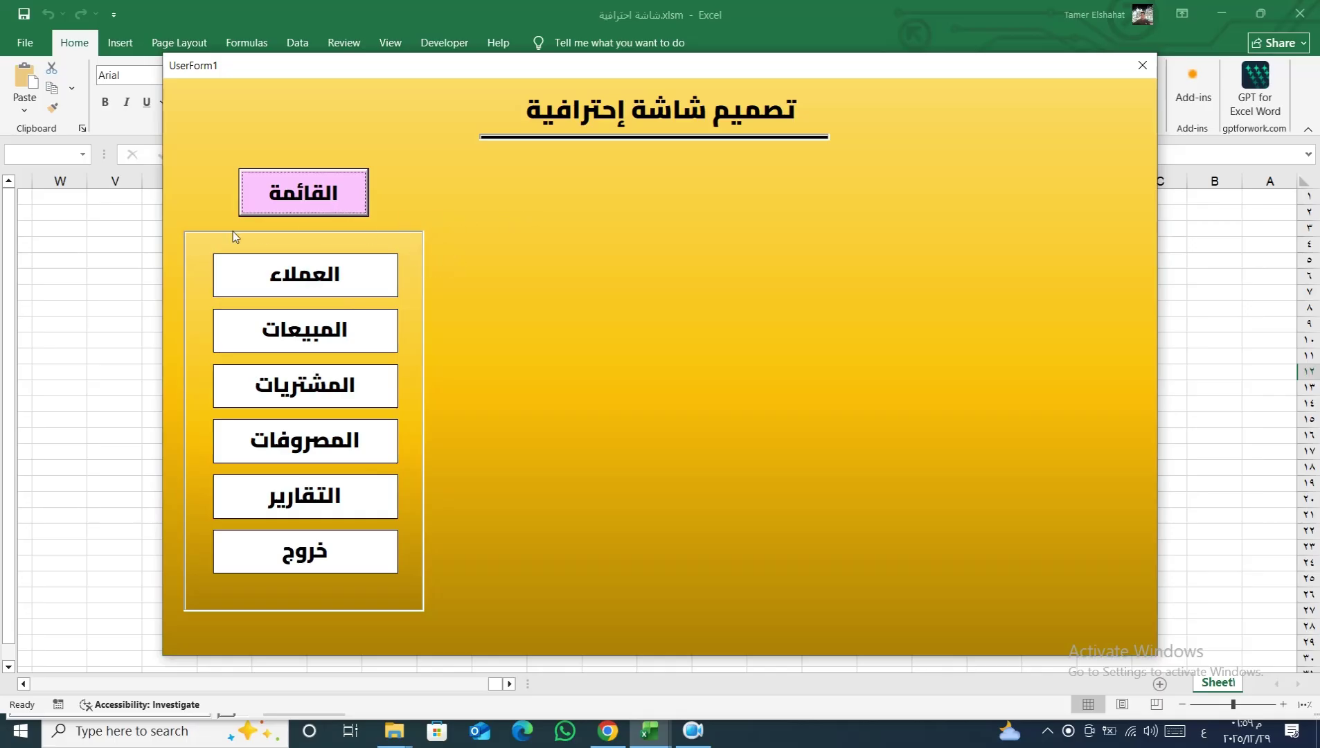
left_click(324, 208)
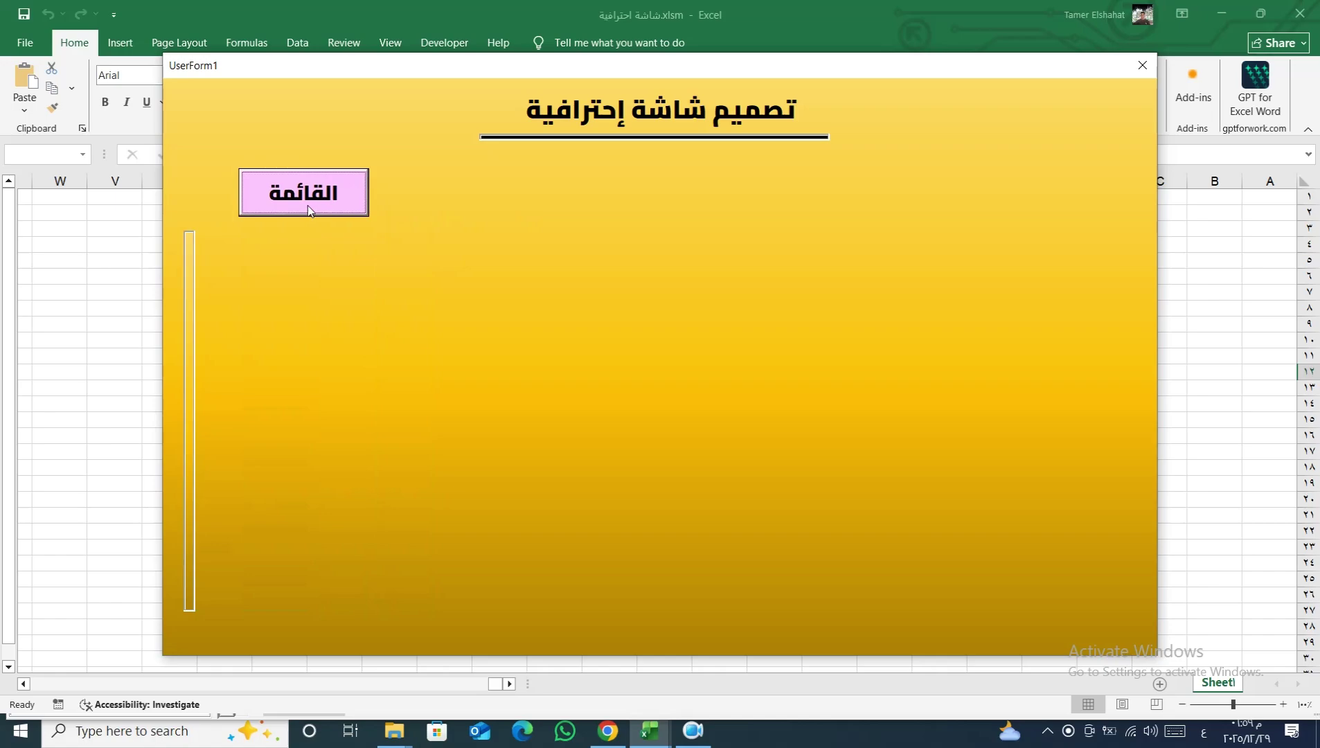
left_click(309, 210)
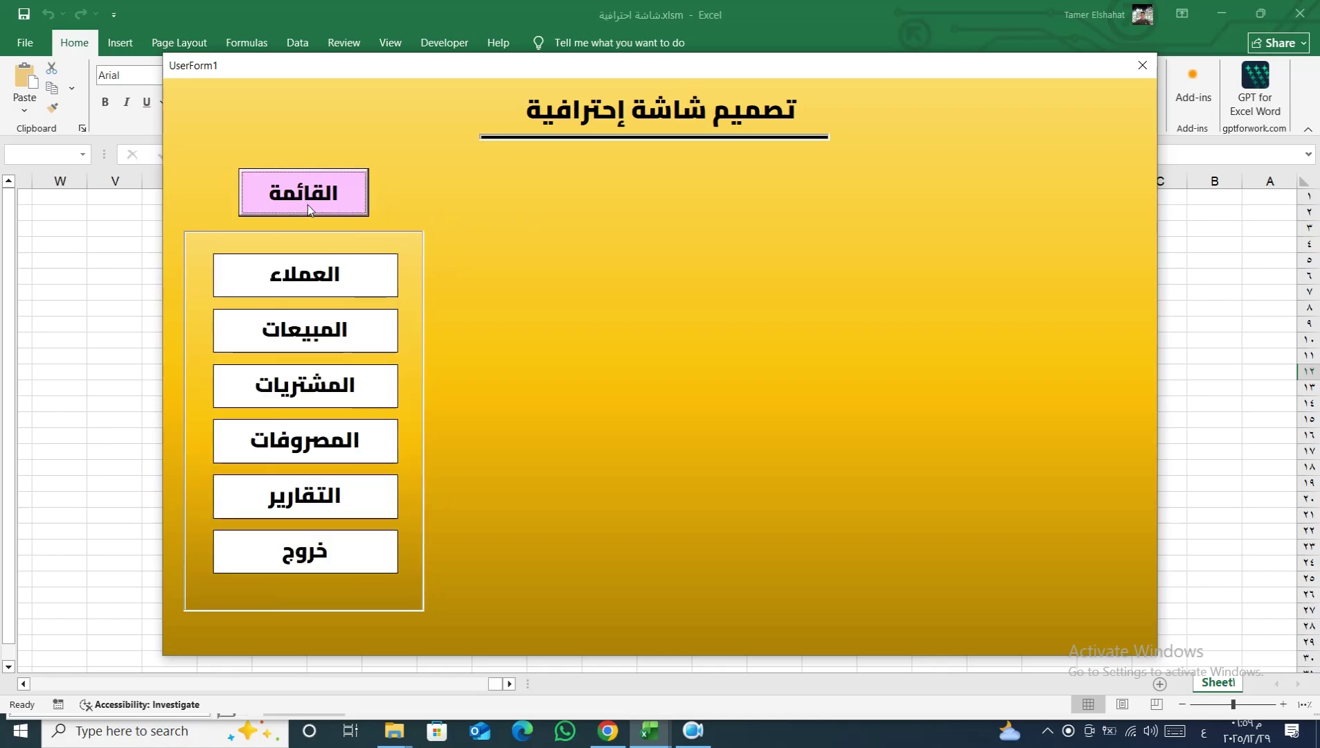
left_click(309, 209)
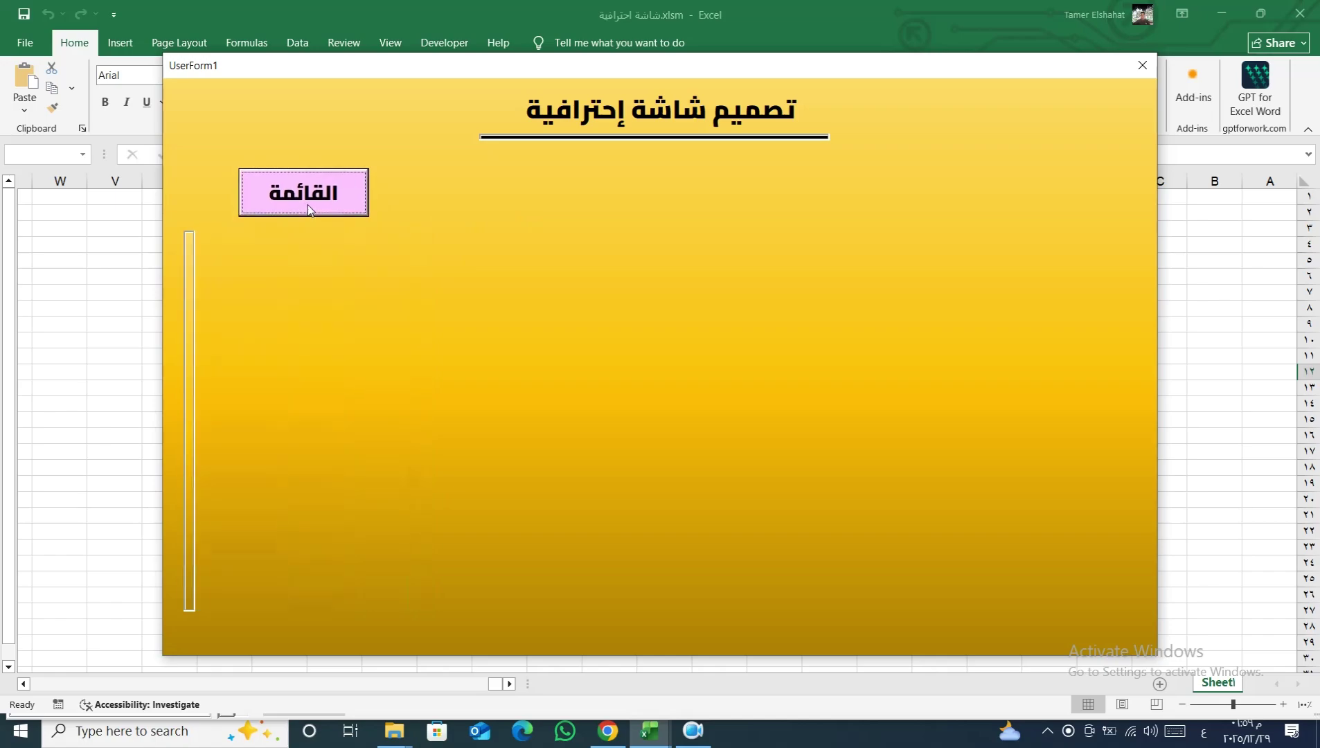
left_click(309, 210)
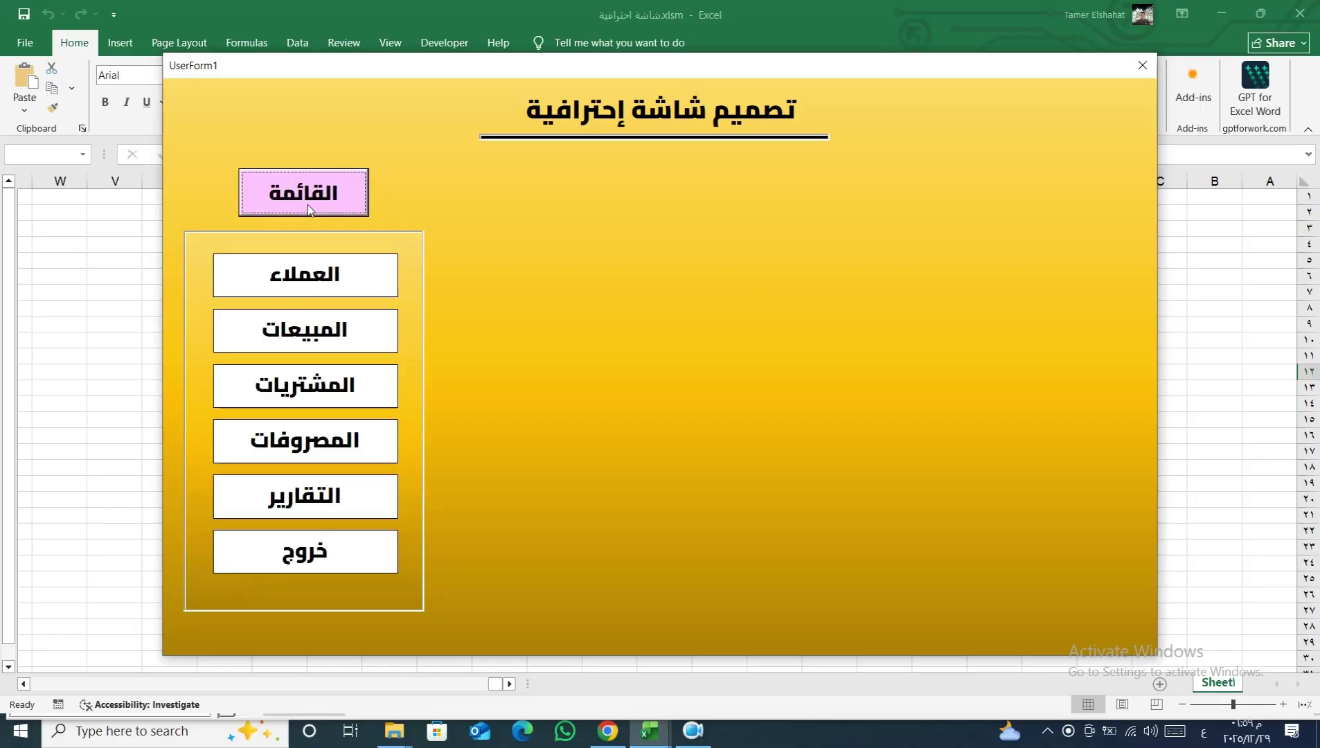
left_click(309, 209)
left_click(309, 210)
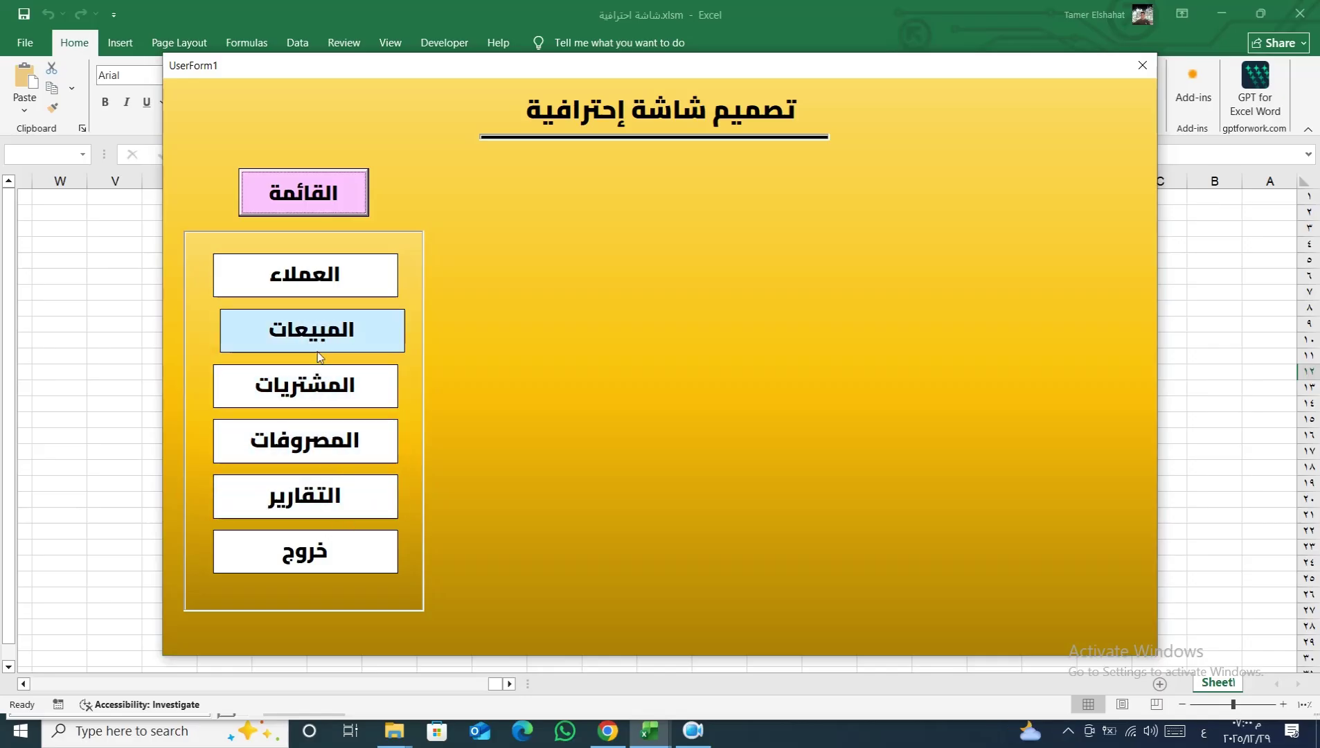
Close the running form and delete the MouseMove and UserForm_Click procedures, keeping only CommandButton1_Click
left_click(1142, 65)
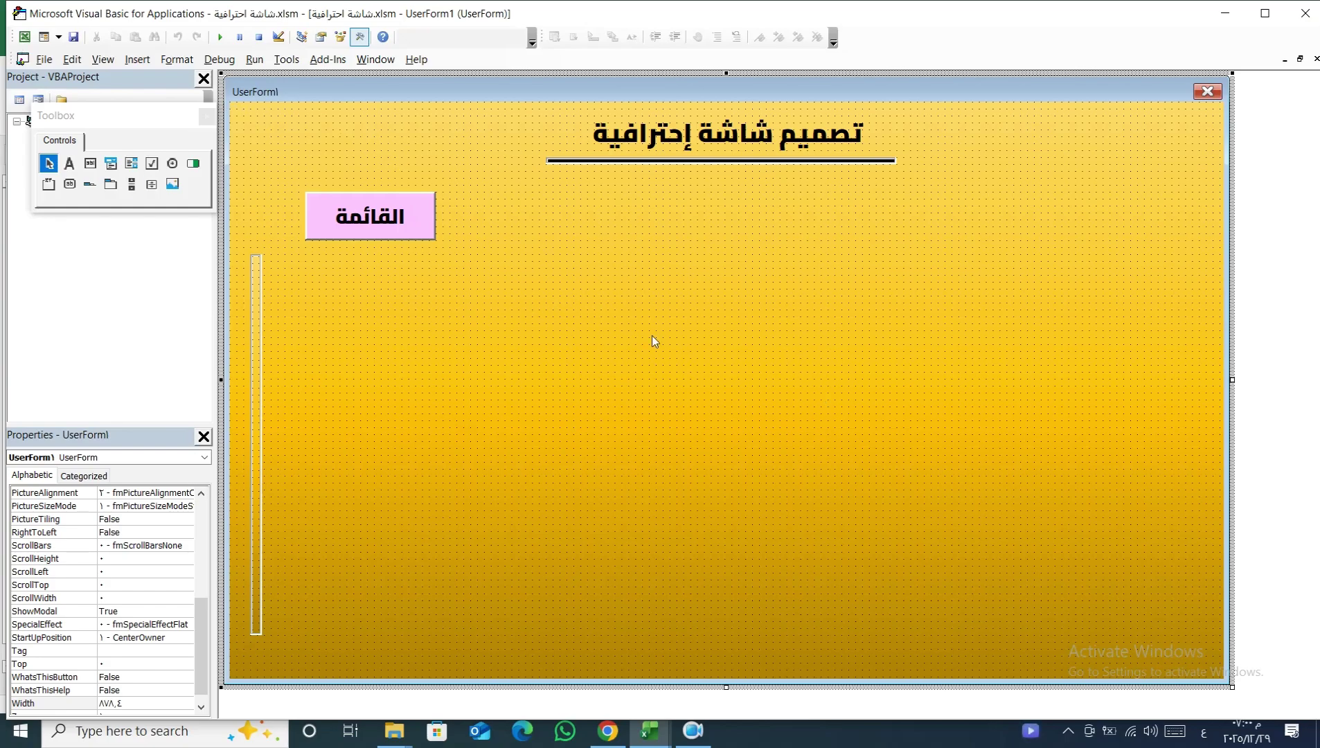
double_click(881, 328)
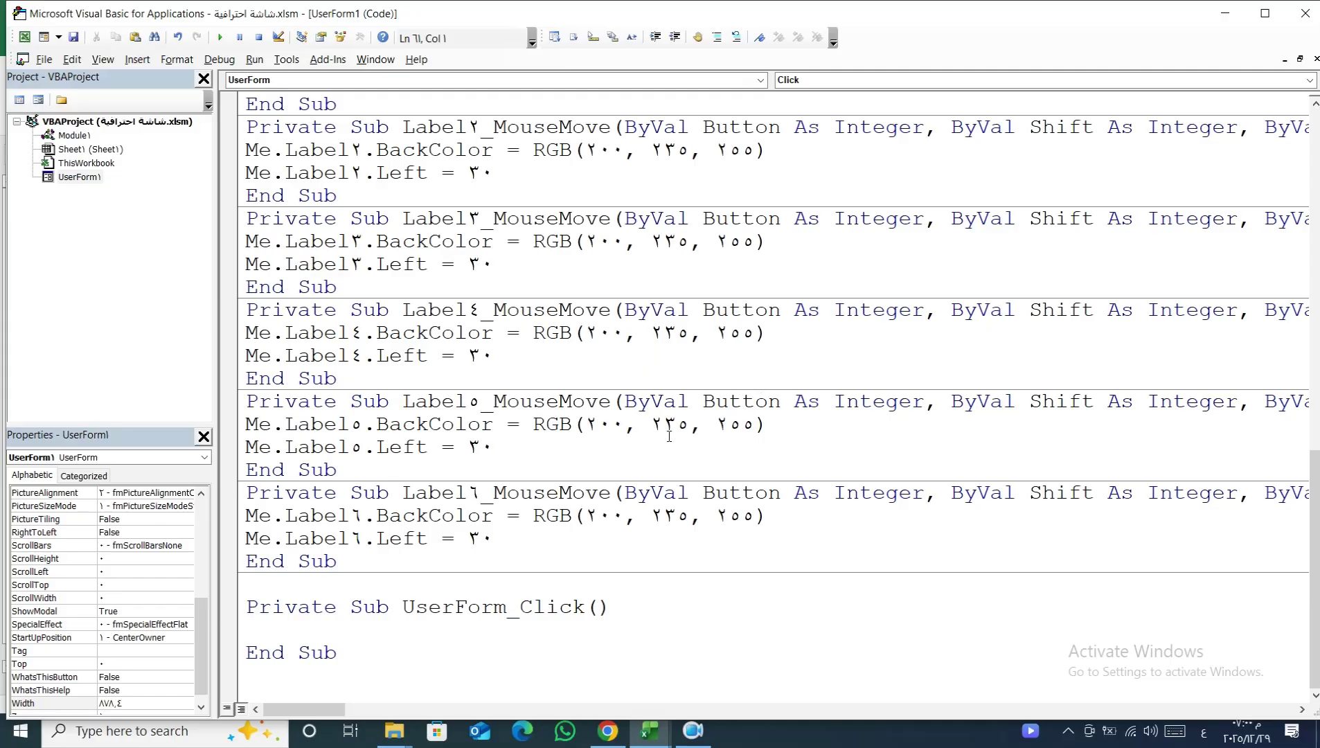
mouse_move(337, 652)
left_mouse_down()
mouse_move(253, 319)
mouse_move(265, 310)
mouse_move(248, 408)
left_mouse_up()
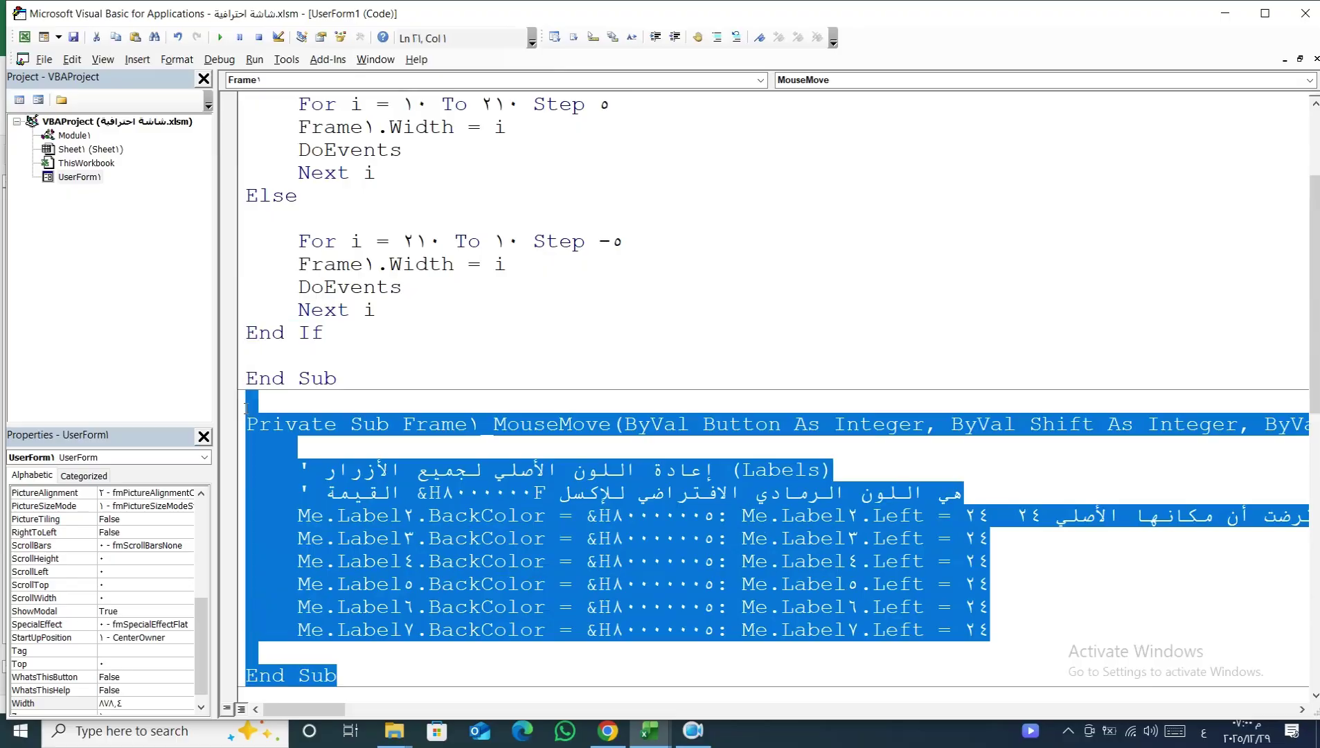
key("Delete")
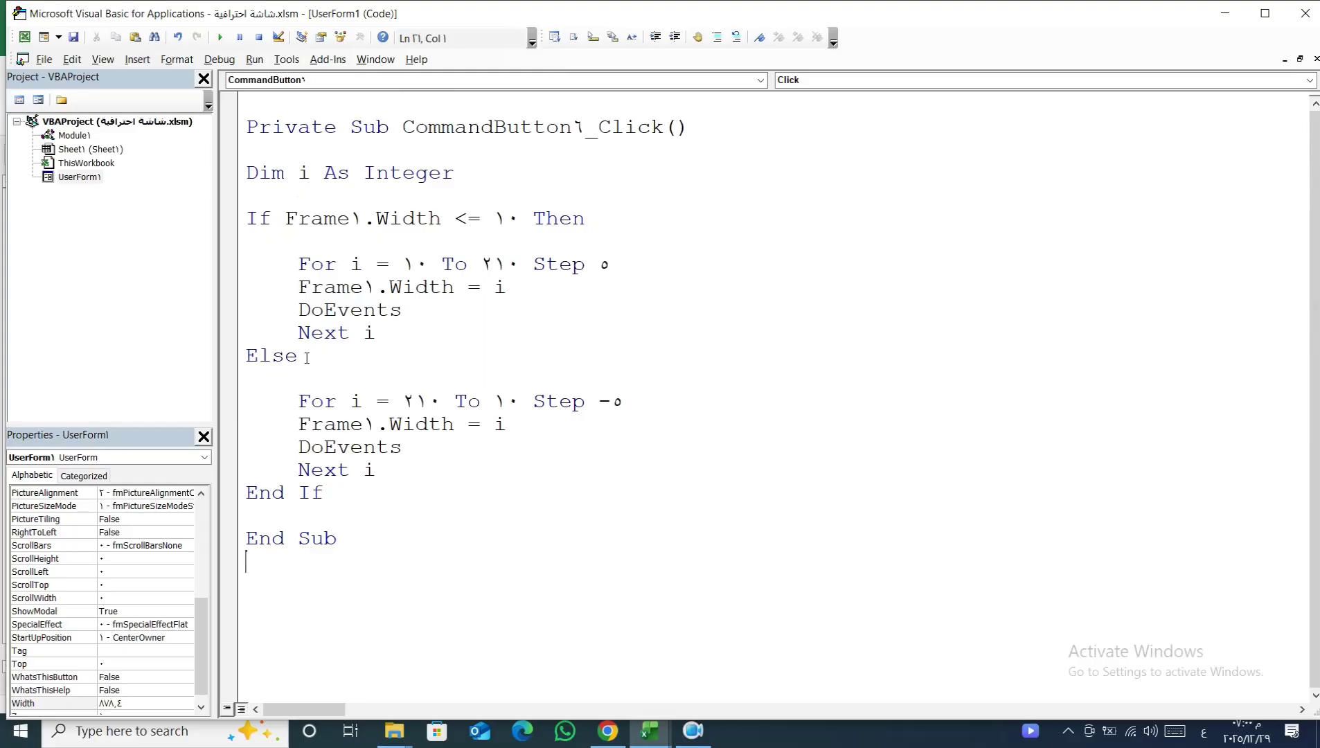
Run the form, open and close the القائمة menu, then return to the UserForm1 designer
left_click(374, 309)
left_click(220, 36)
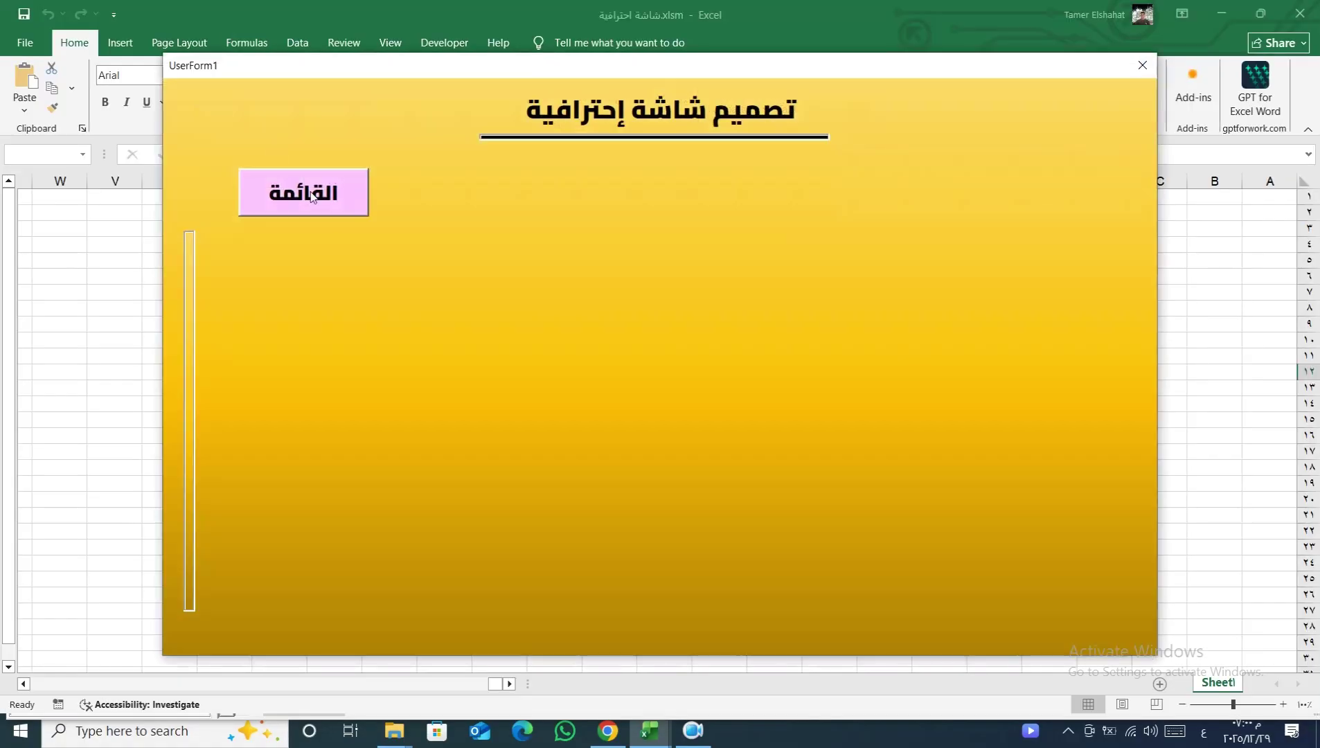
left_click(313, 196)
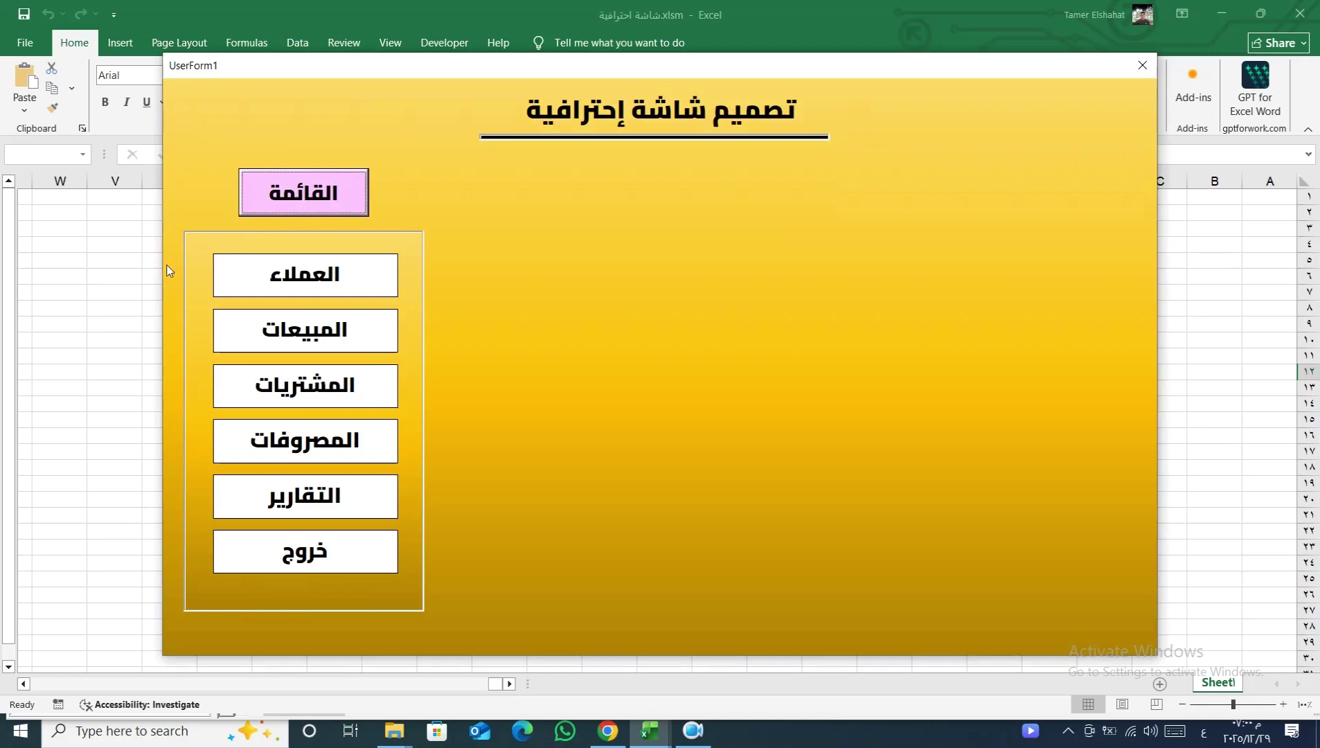
left_click(325, 184)
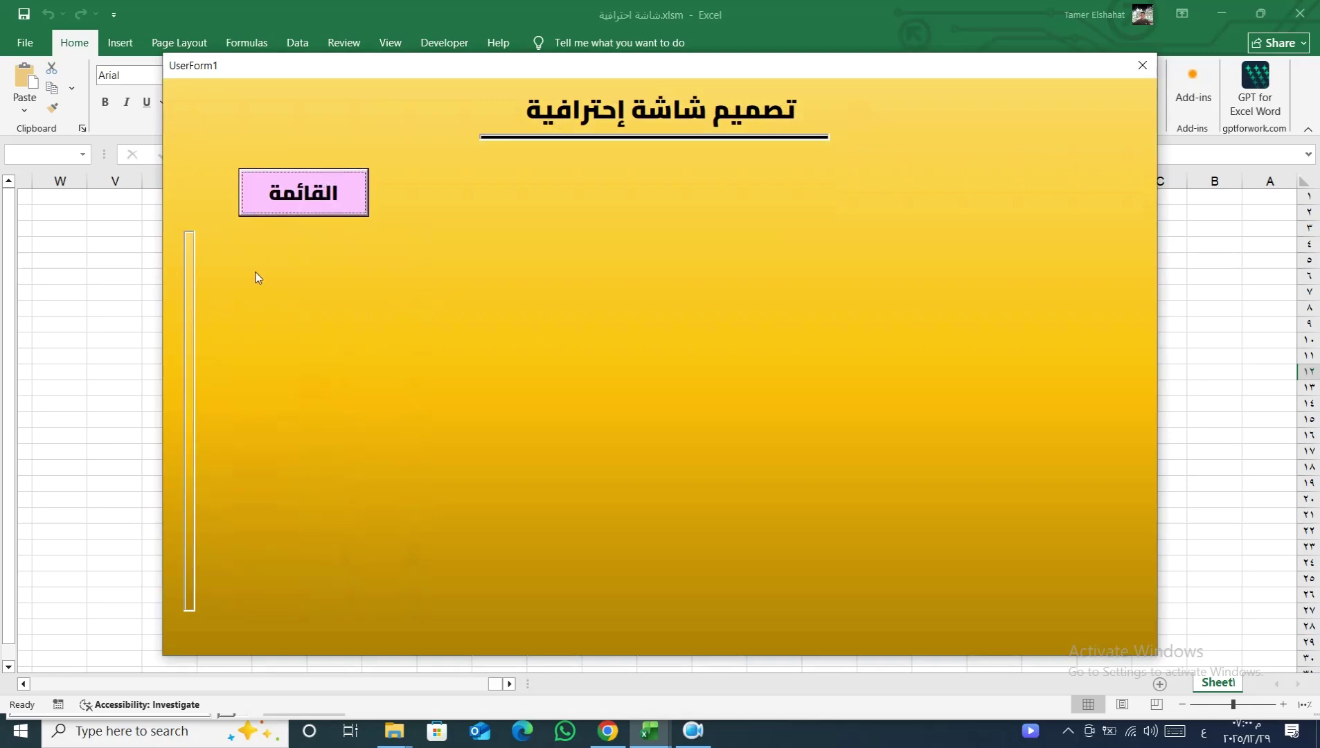
left_click(1142, 66)
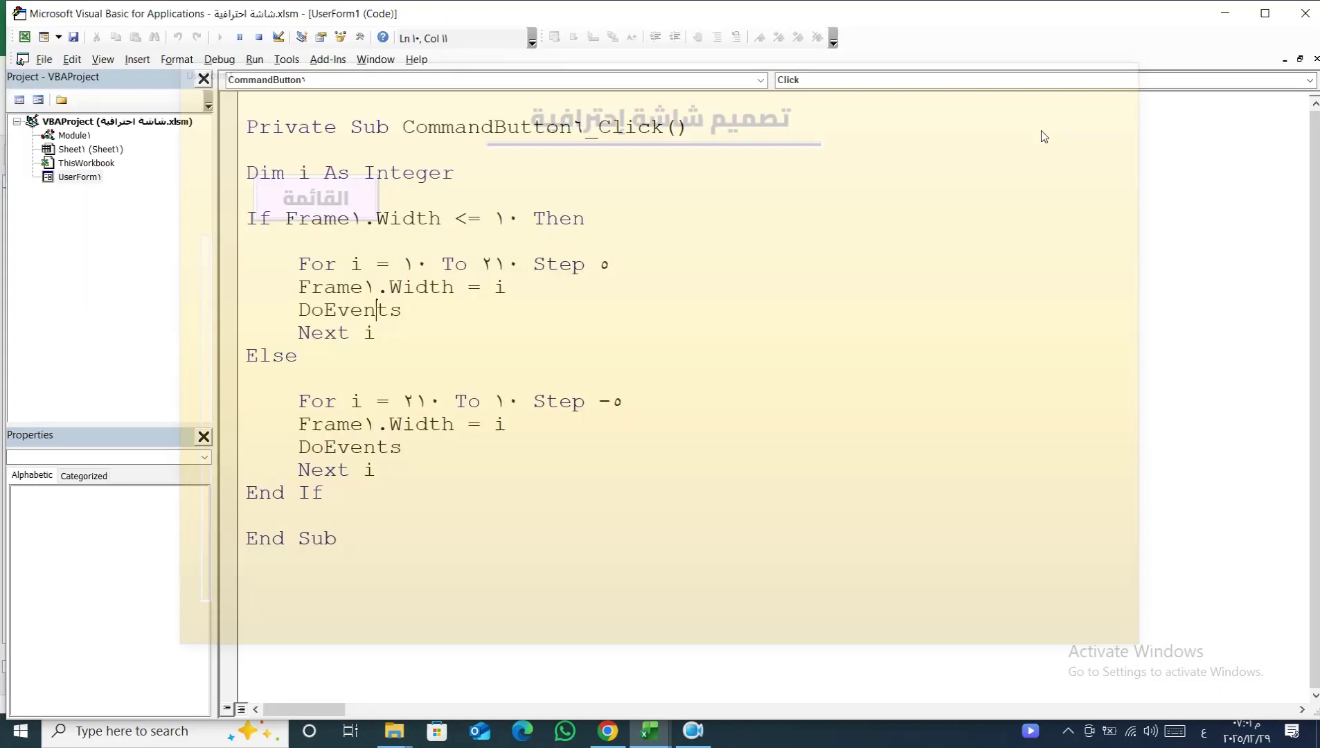
double_click(776, 361)
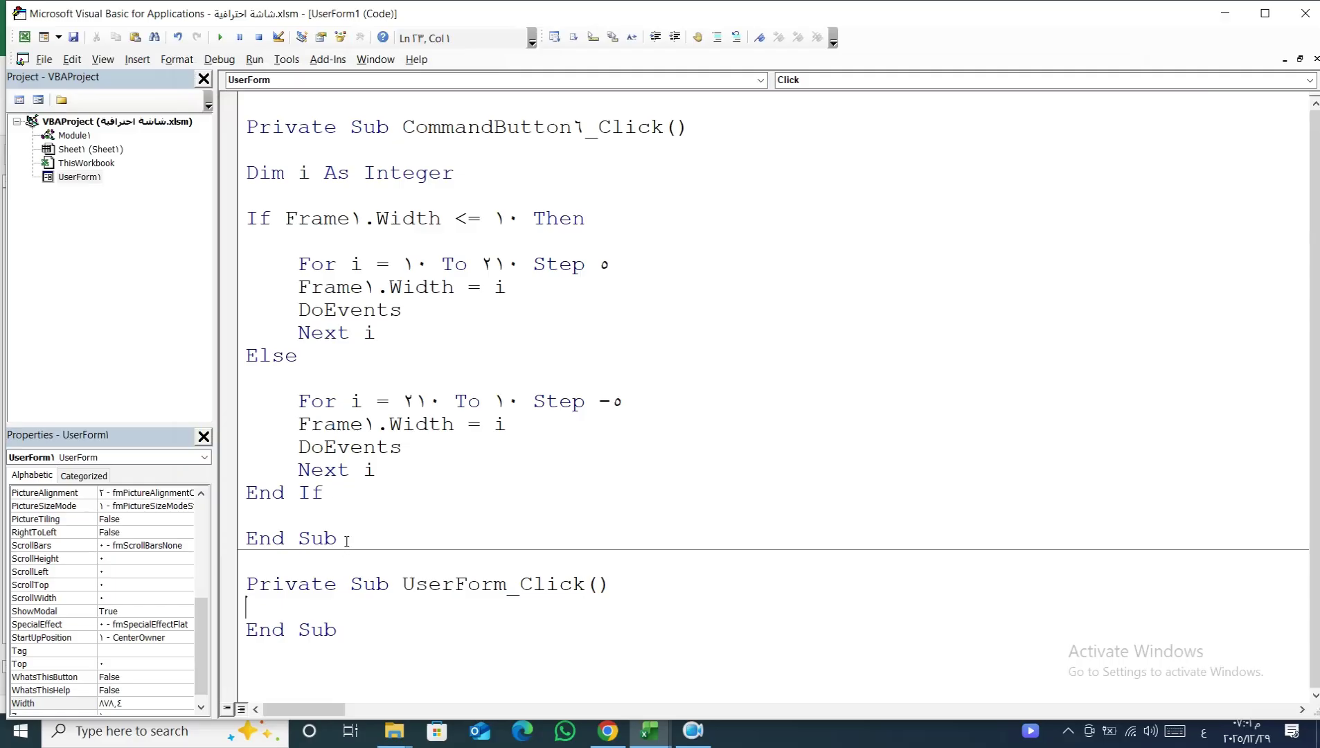
key("shift+F7")
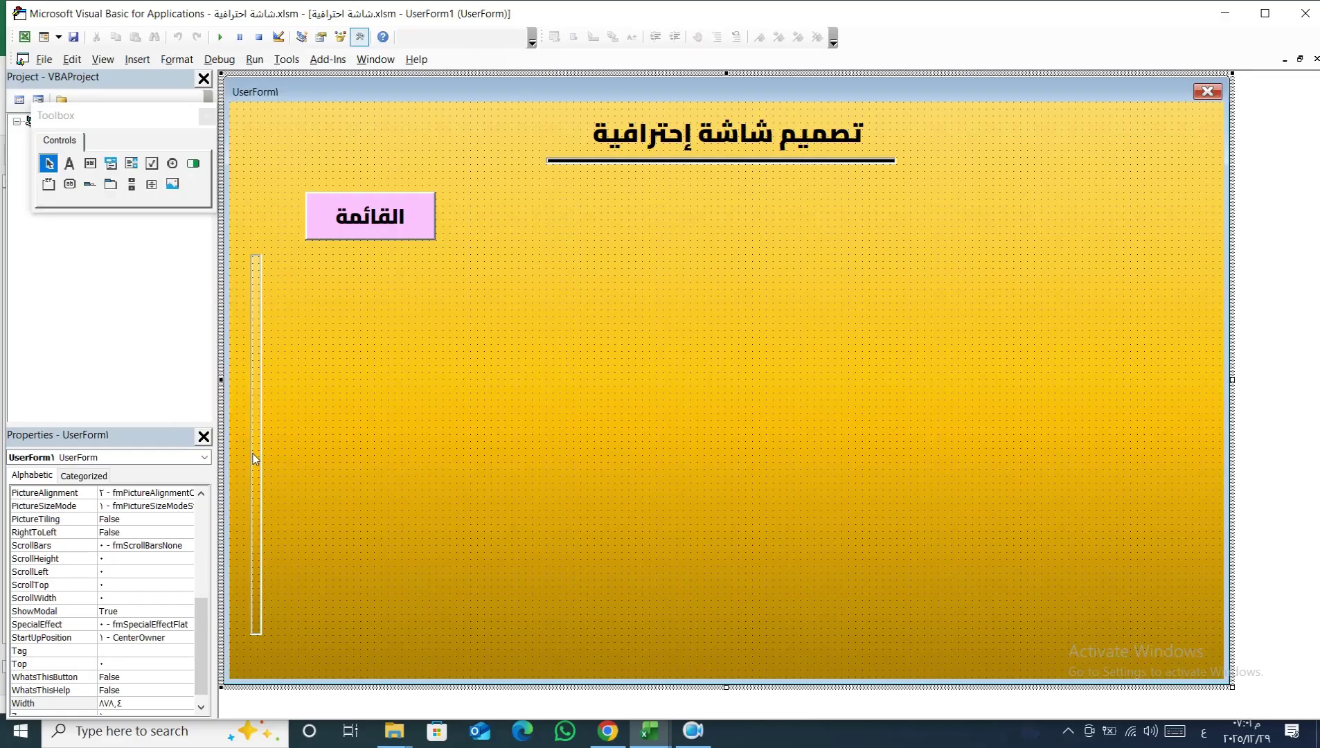
Widen Frame1 to reveal its six labels and create an empty Label7_Click for العملاء
left_click(254, 452)
left_click_drag(266, 444, 493, 448)
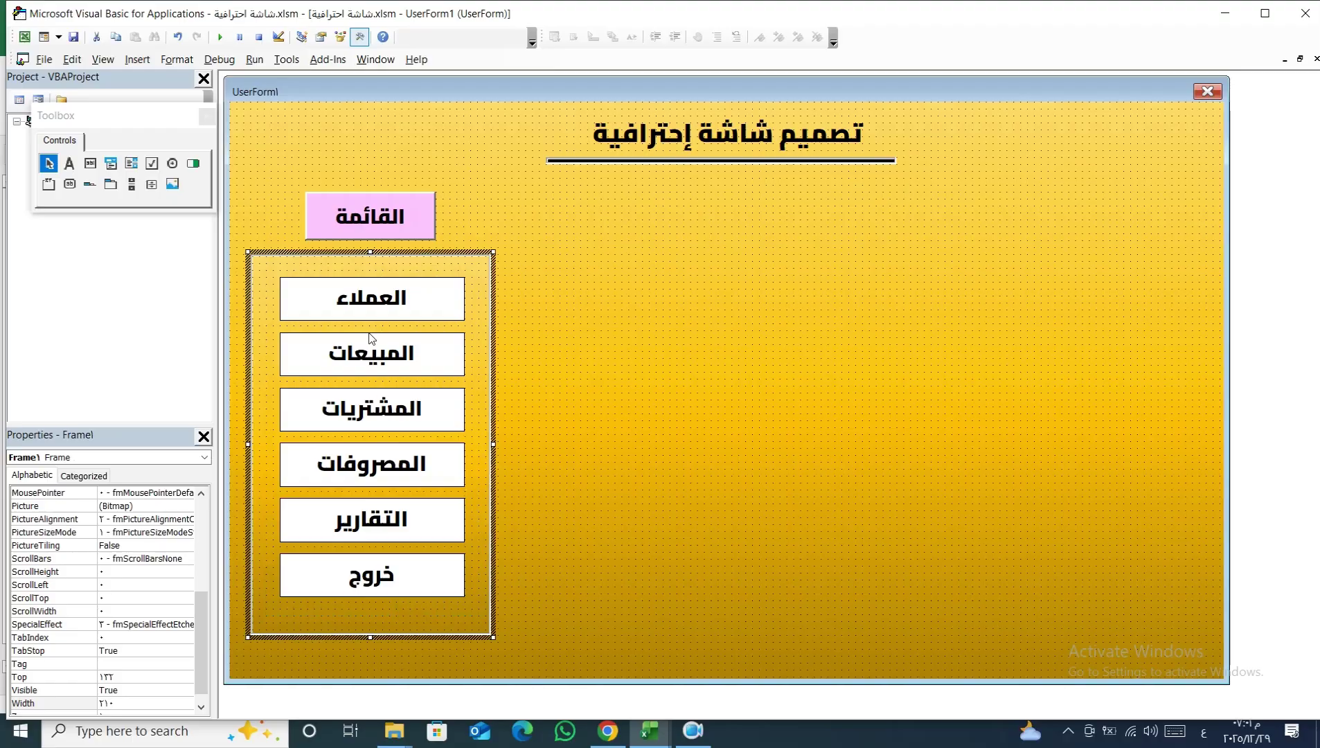
left_click(608, 377)
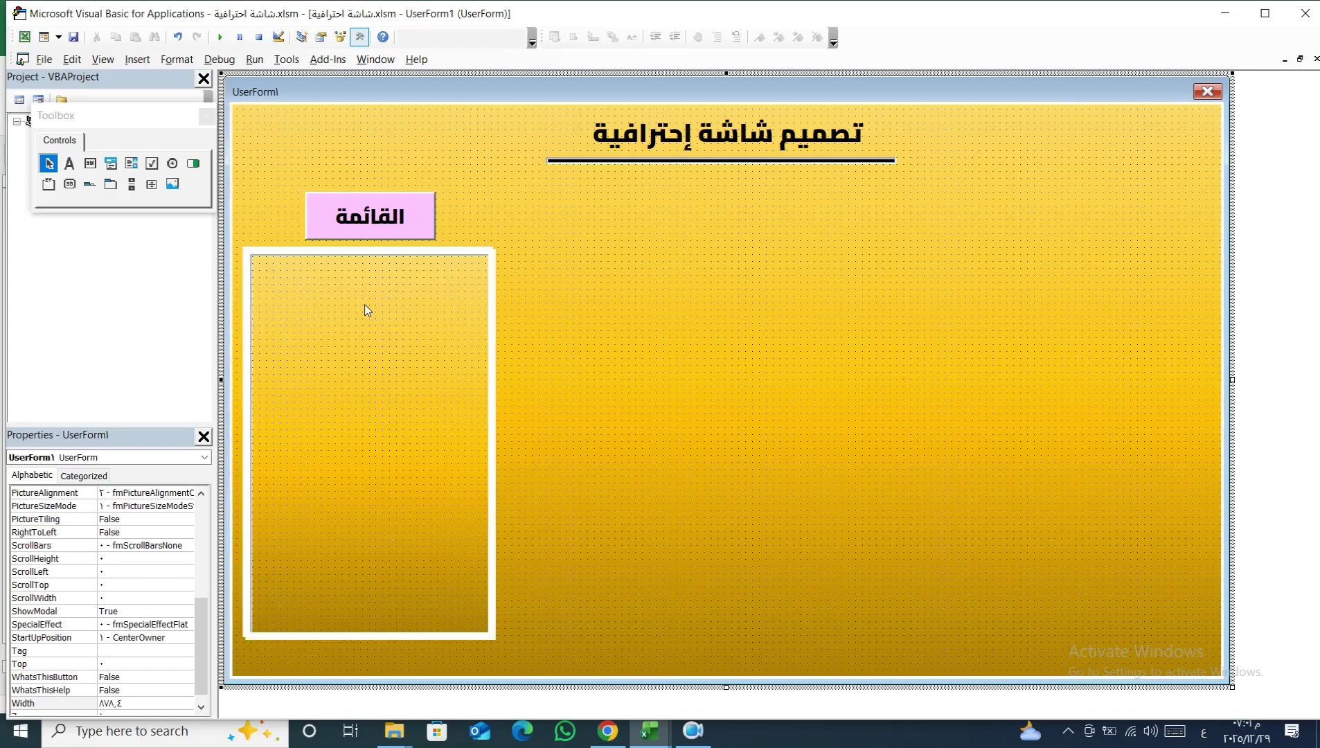
left_click(367, 309)
double_click(368, 309)
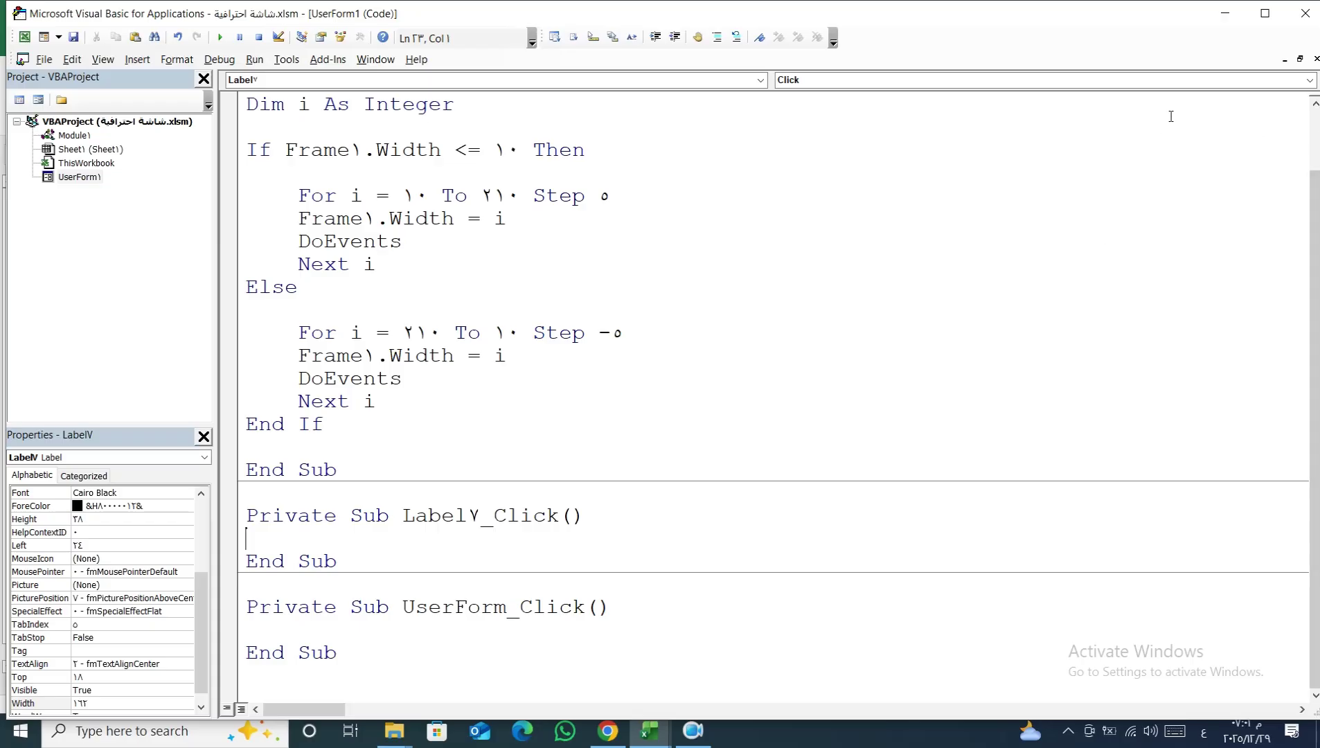
Add a Label7_MouseMove procedure from the code window's procedure dropdown
left_click(1310, 81)
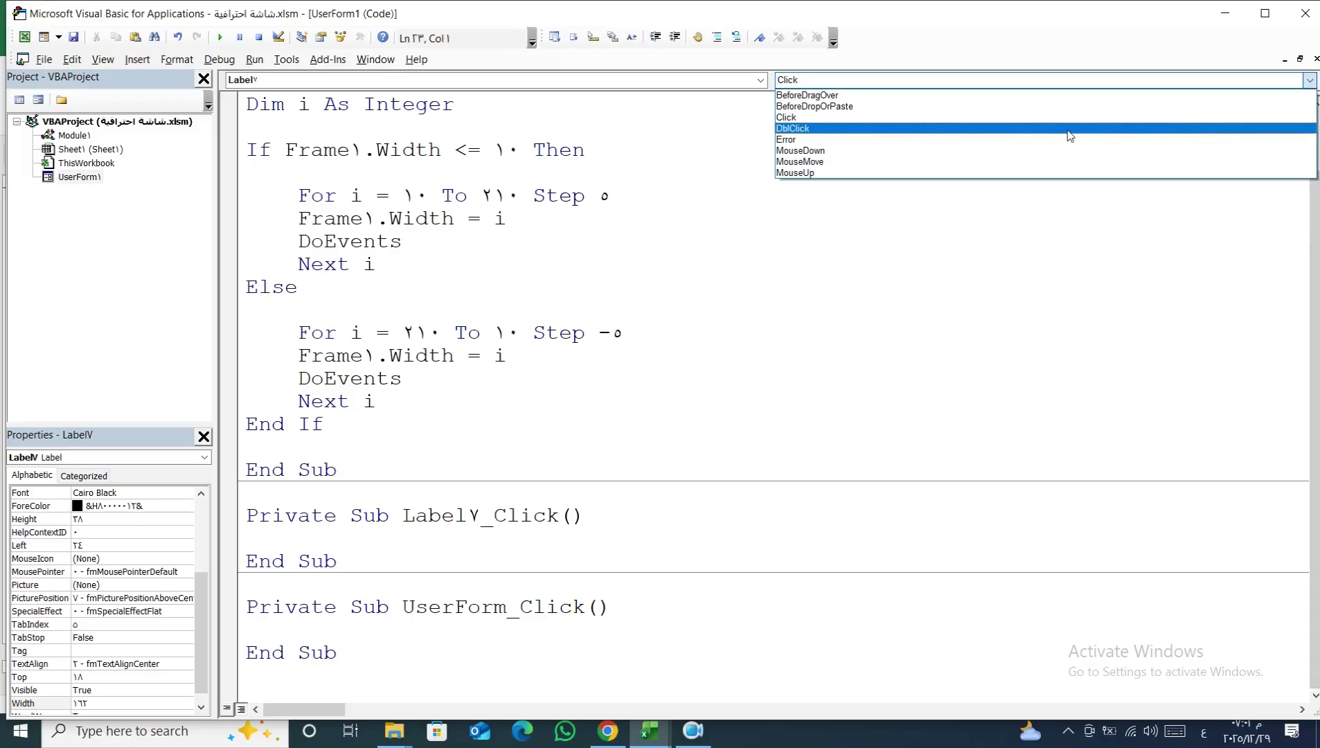
left_click(887, 164)
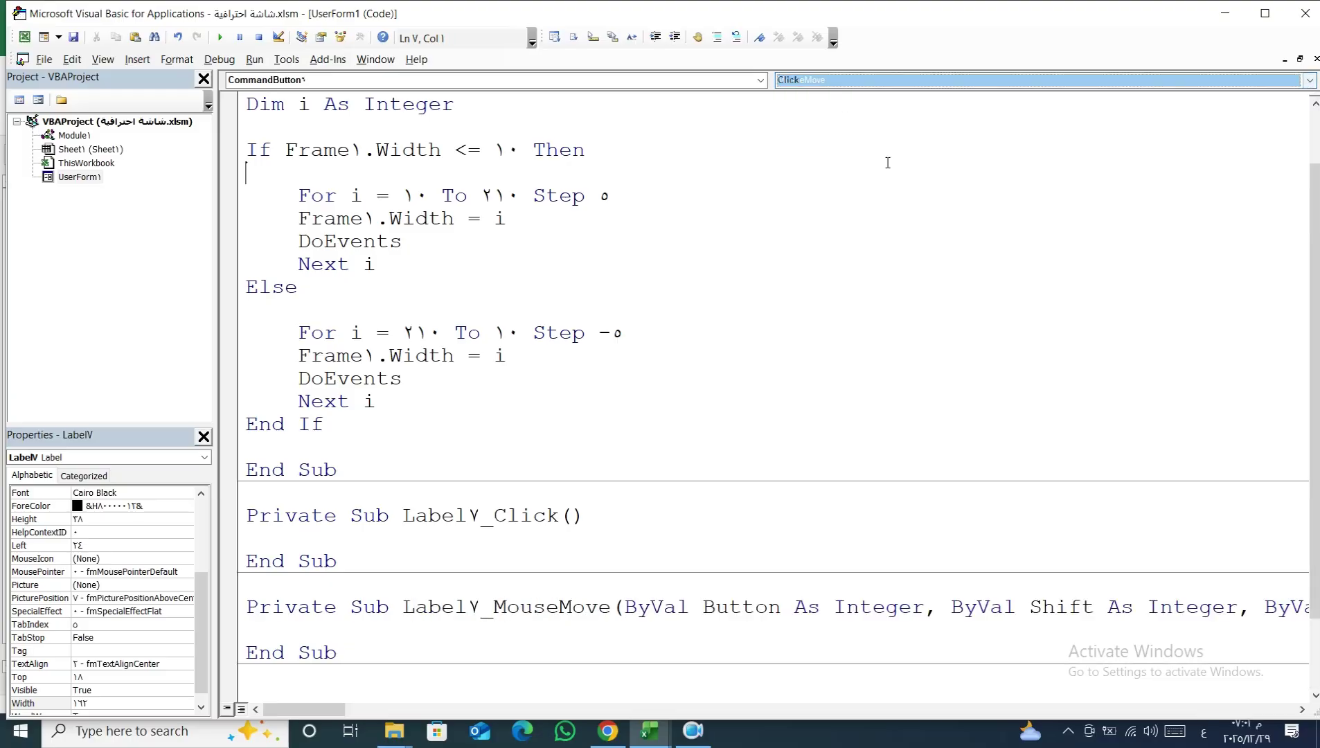
scroll(698, 421, "down", 2)
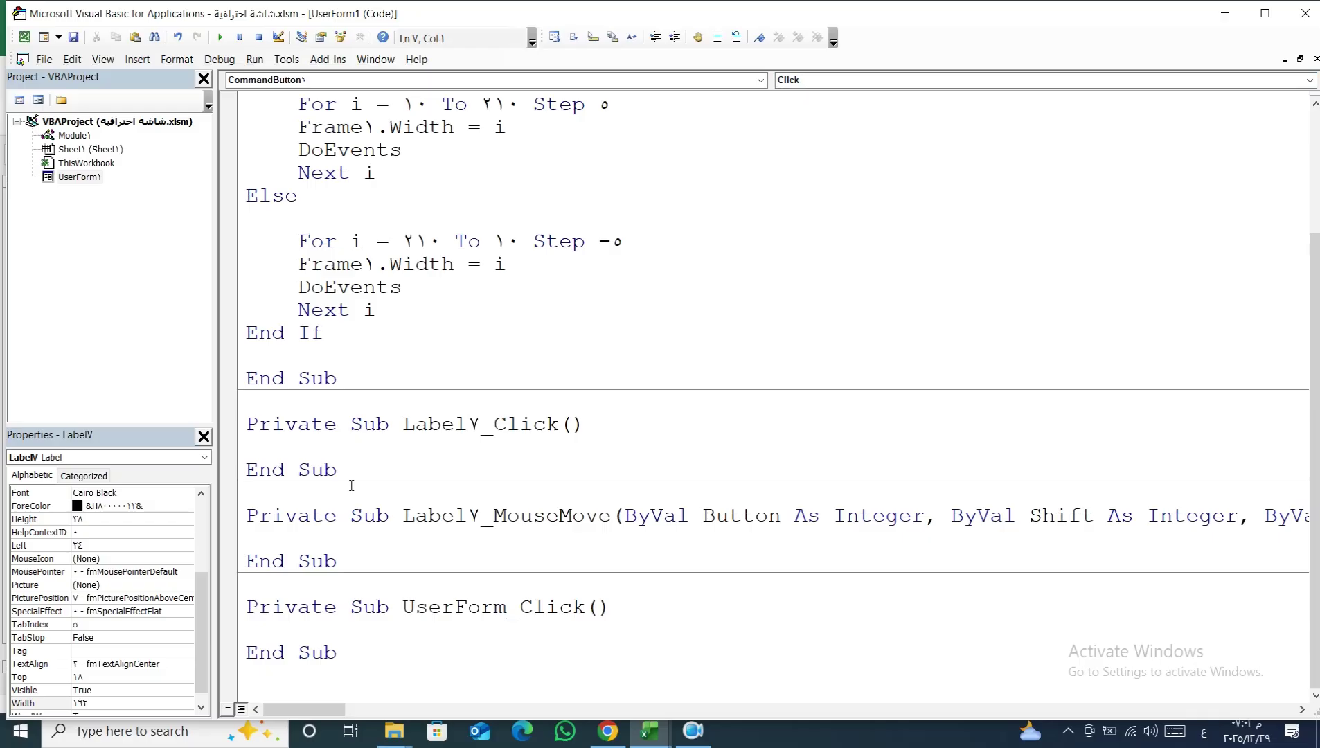
Delete the empty Label7_Click and UserForm_Click procedures and tidy the blank lines around Label7_MouseMove
left_click_drag(349, 473, 251, 420)
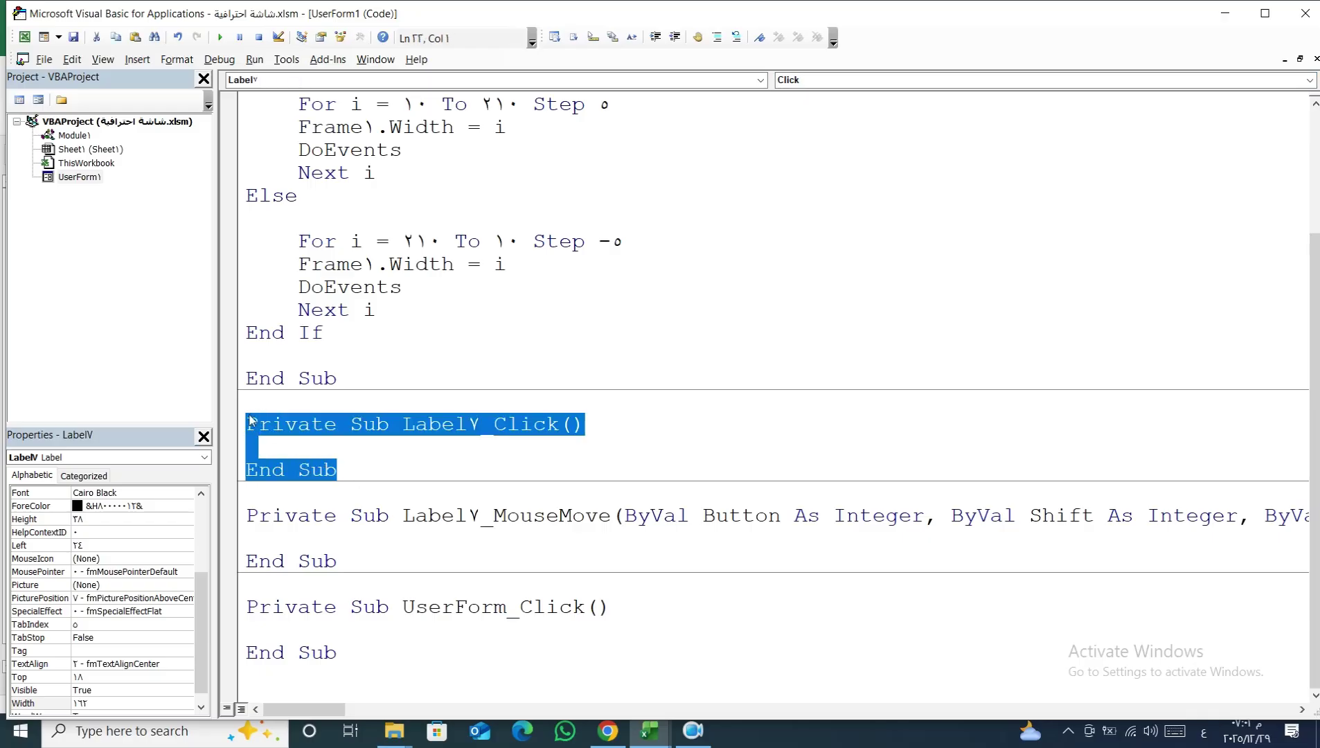
key("Delete")
left_click_drag(323, 682, 256, 601)
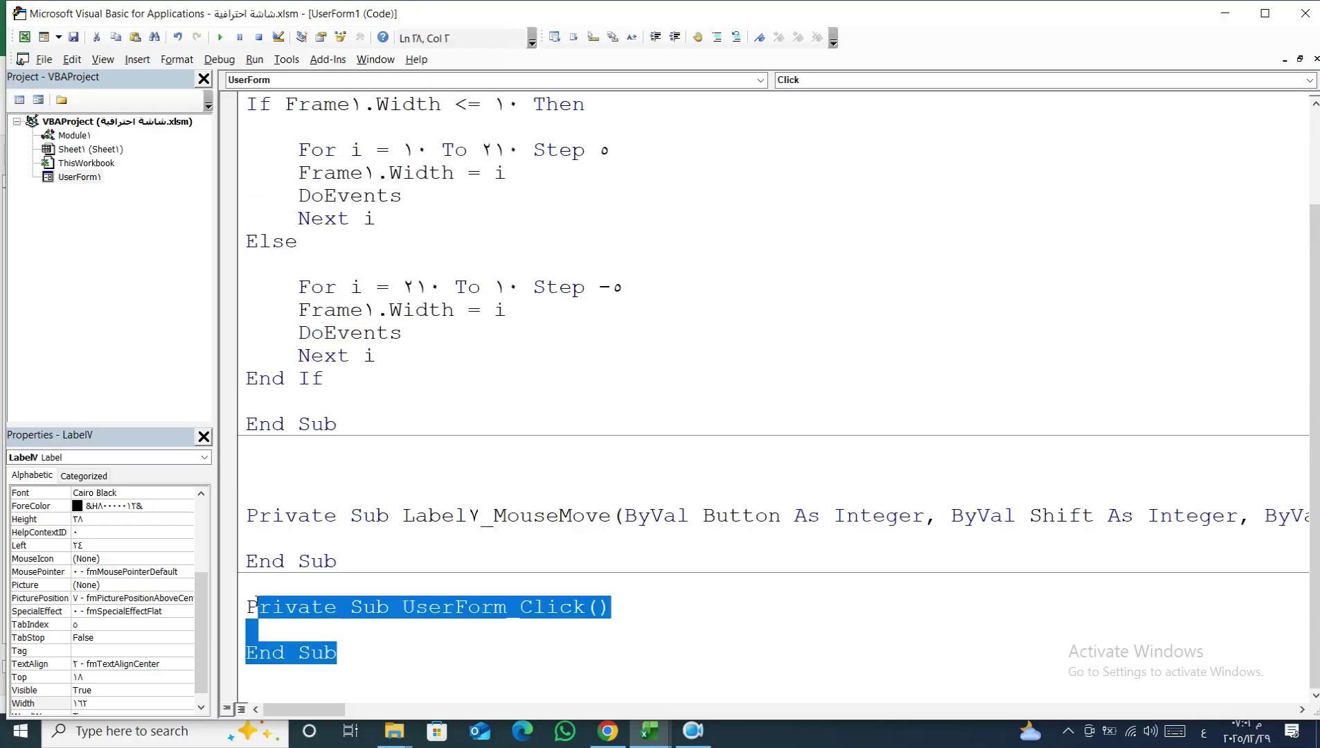
key("Delete")
left_click(246, 585)
key("BackSpace")
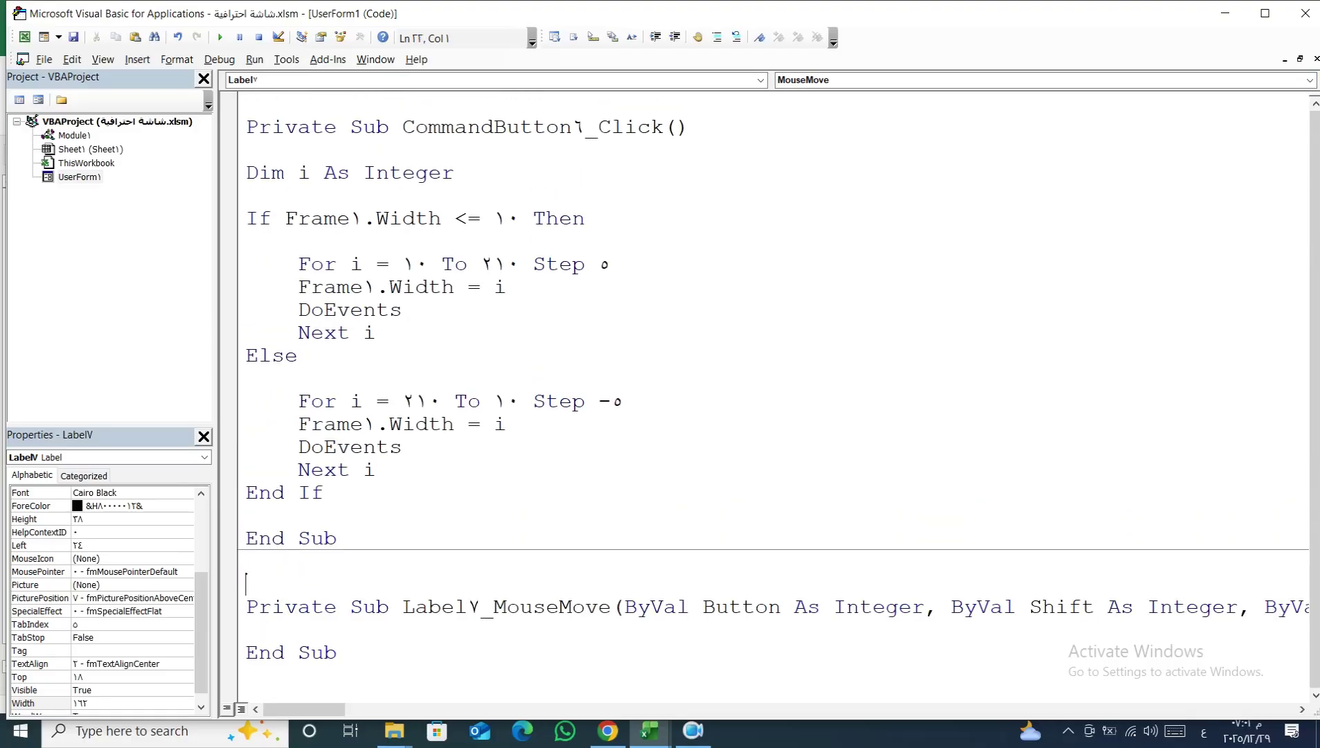
key("Delete")
key("Down")
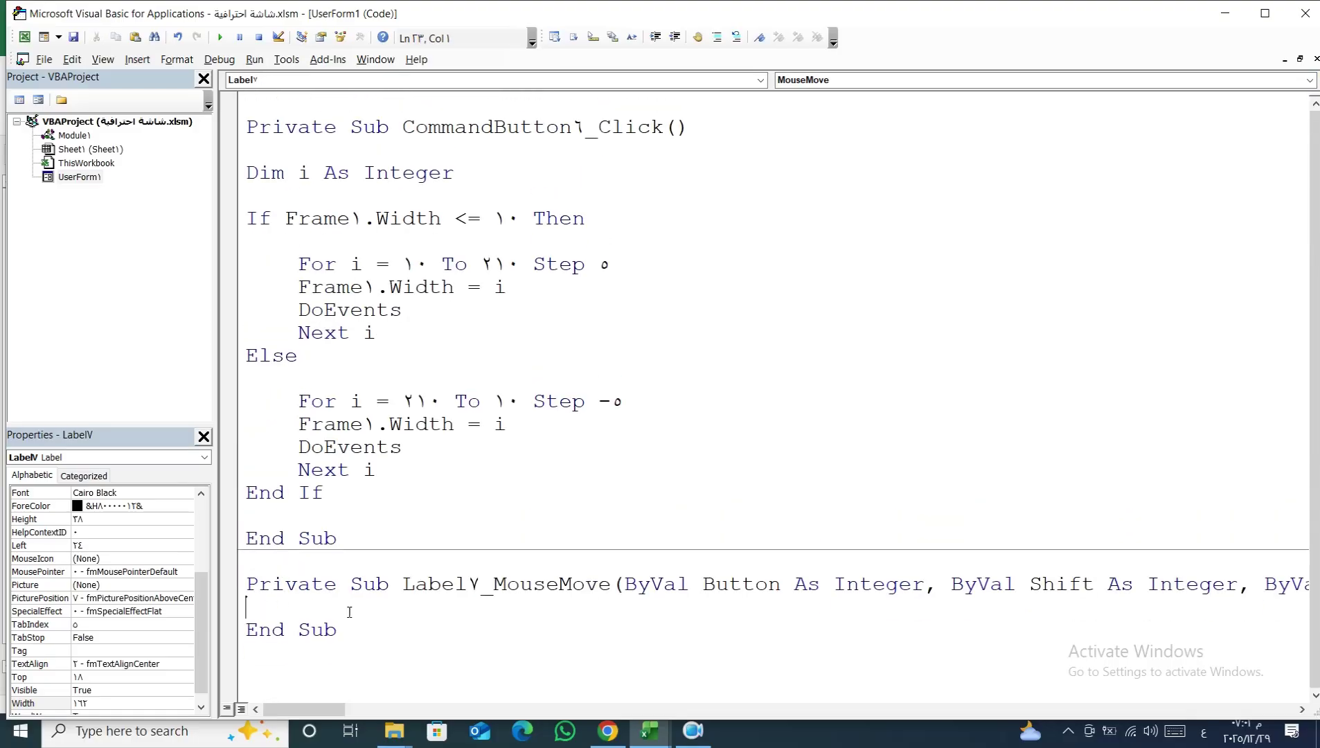
key("alt+shift")
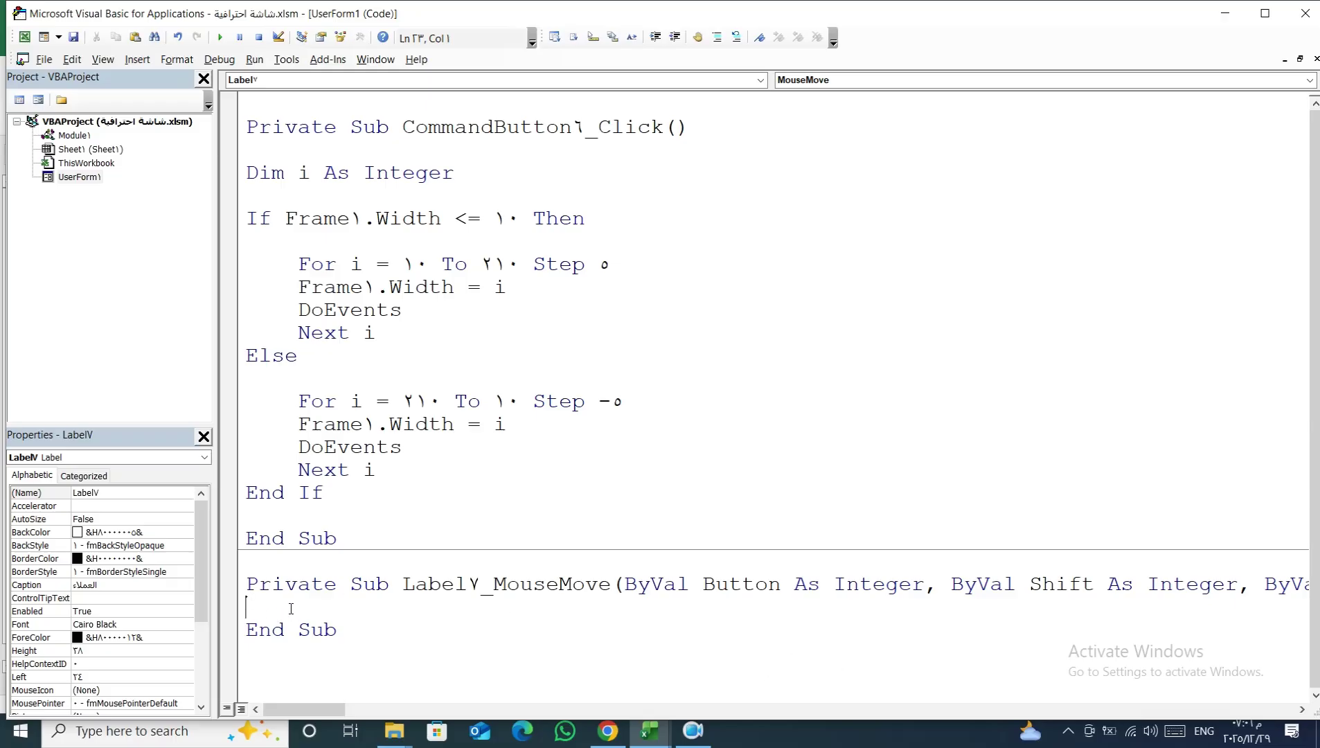
Confirm the العملاء label is Label7 and open its code
double_click(63, 178)
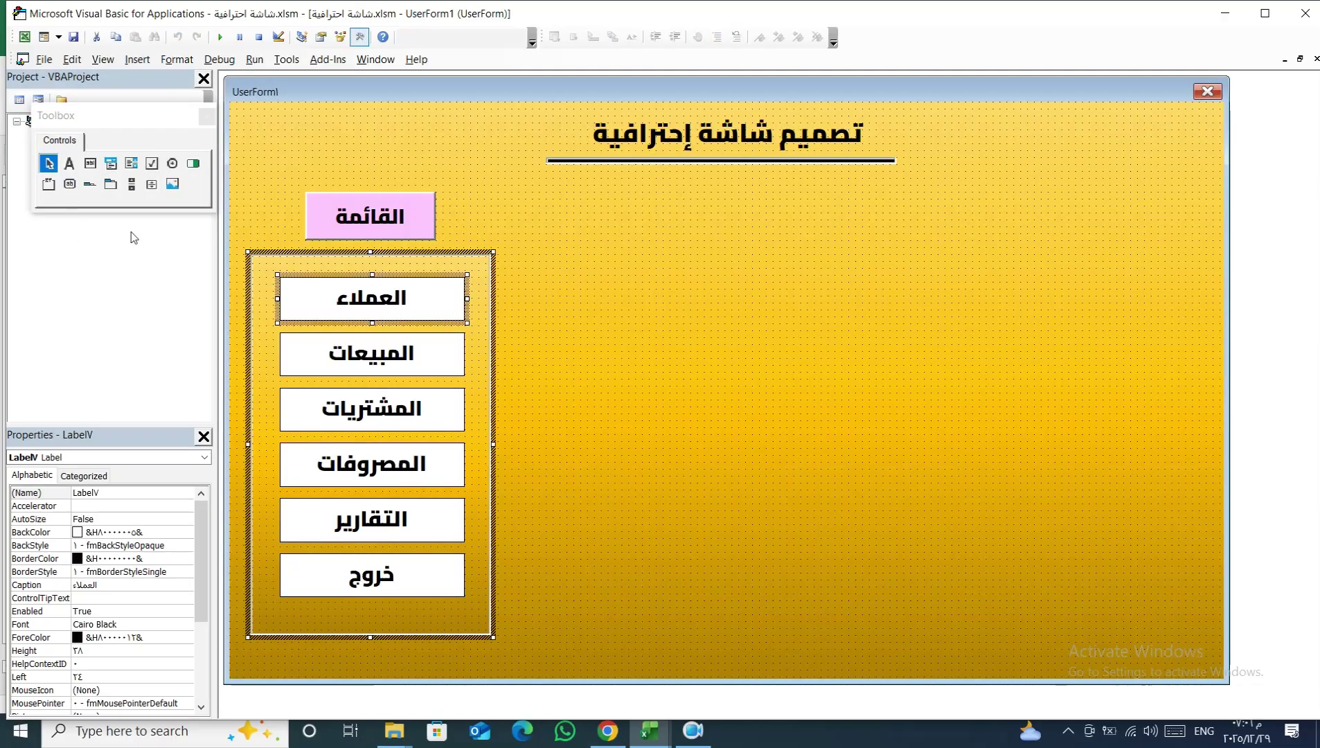
left_click(393, 299)
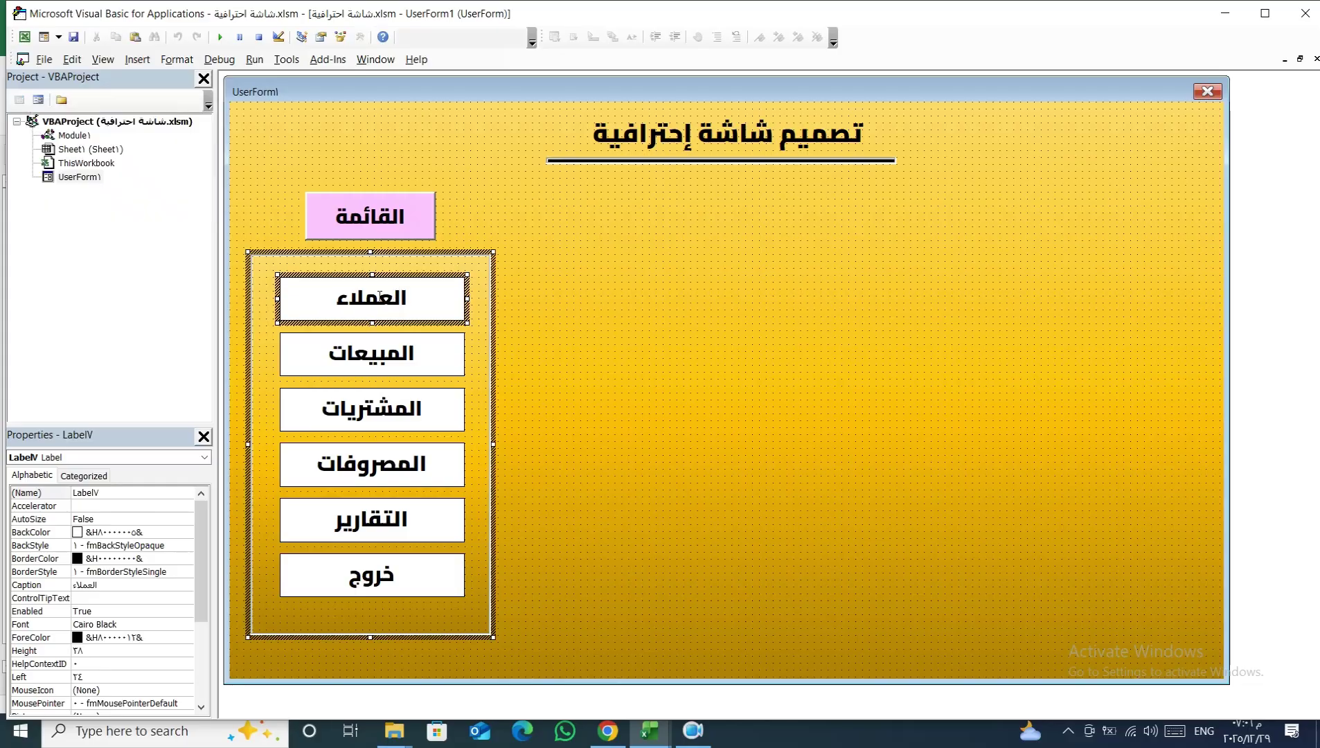
double_click(107, 494)
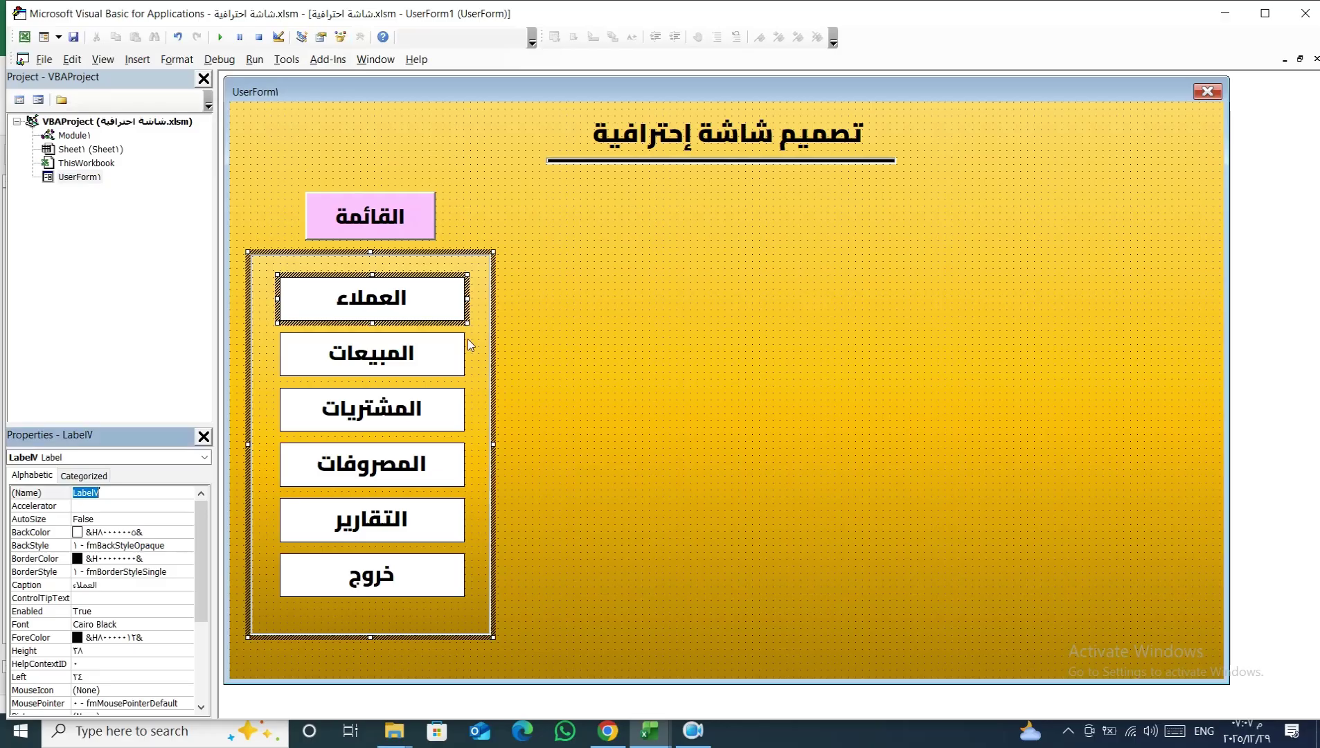
left_click(443, 306)
double_click(411, 318)
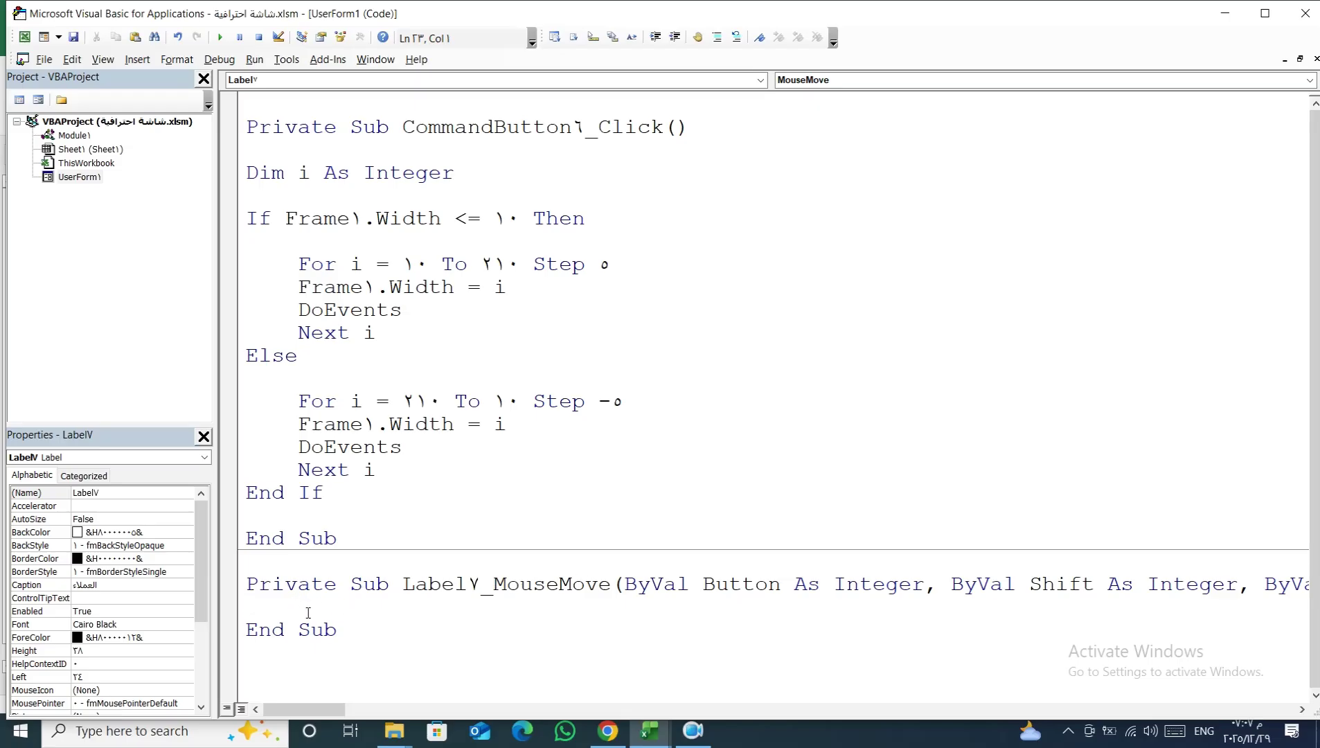
Add Me.Label7.BackColor = RGB(200,235,255) to Label7_MouseMove and run the form to test it
type("me")
type(".l")
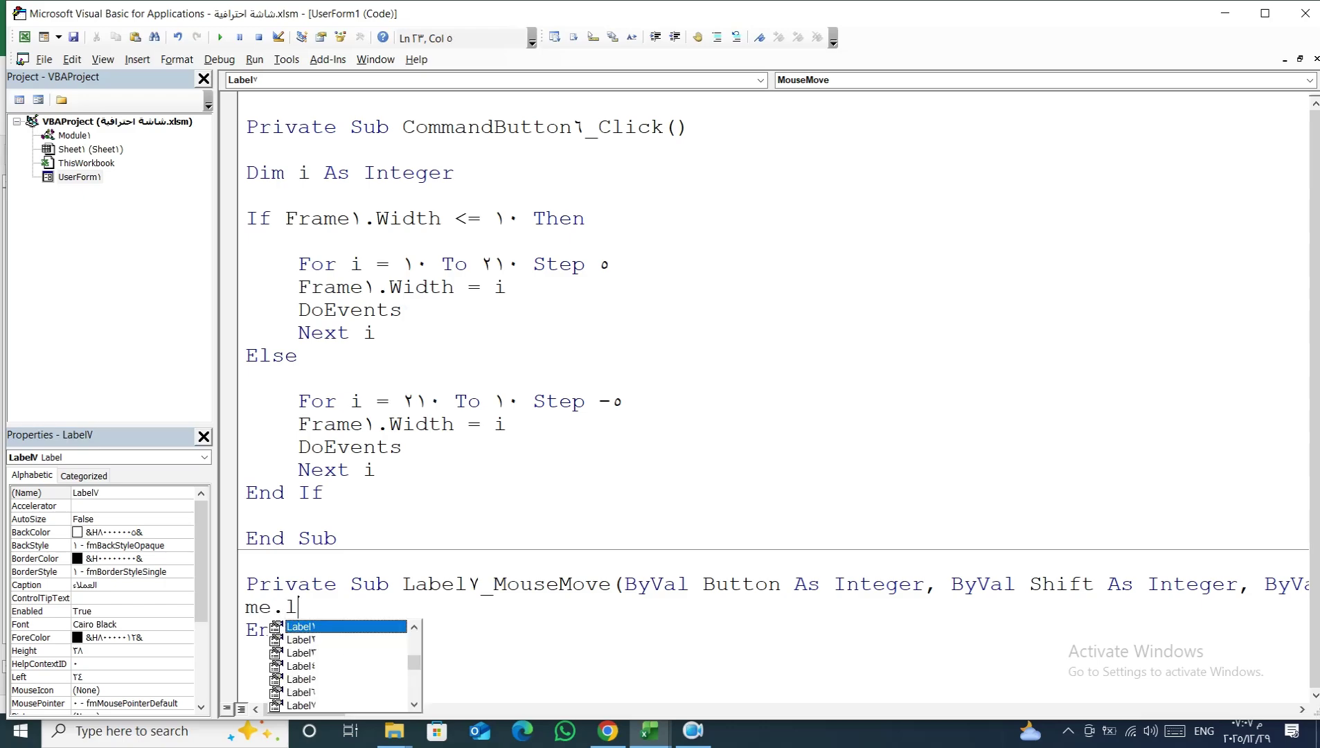
key("Down")
key("Down")
key("Down")
key("Down")
key("Down")
key("Down")
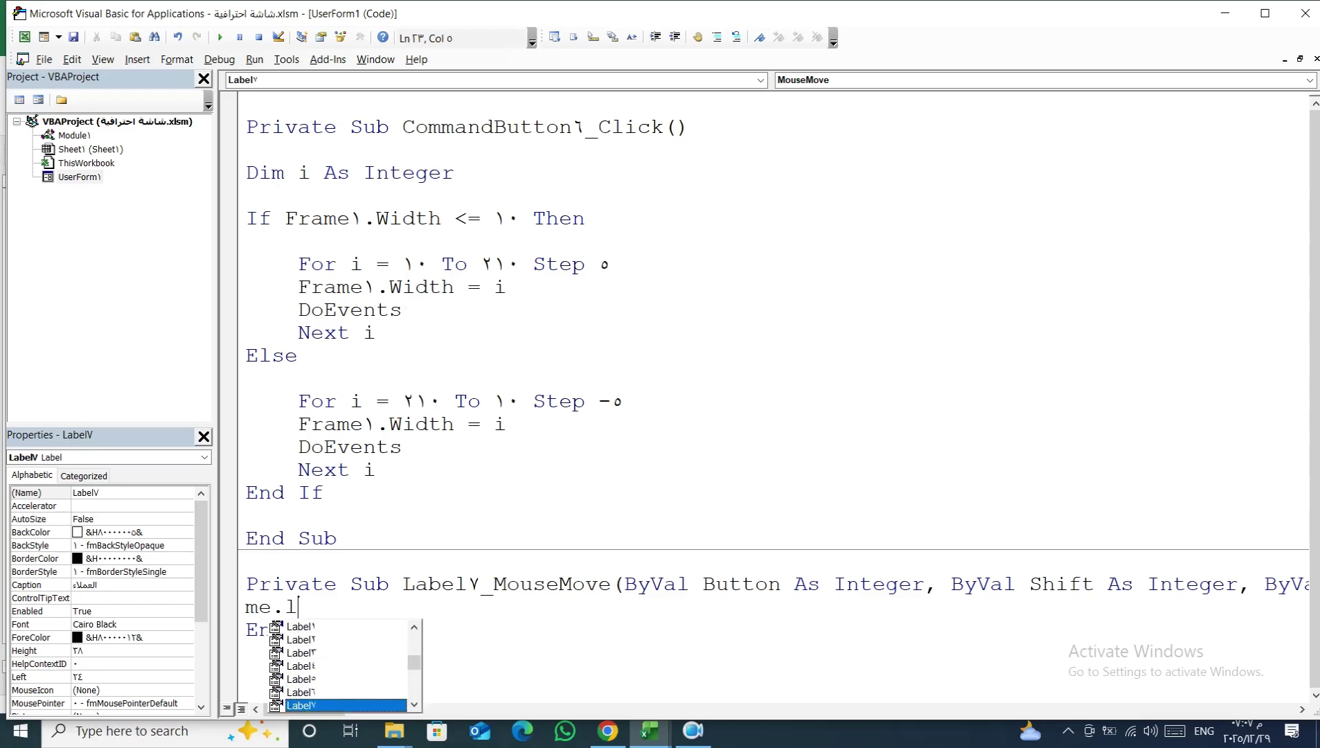
key("Tab")
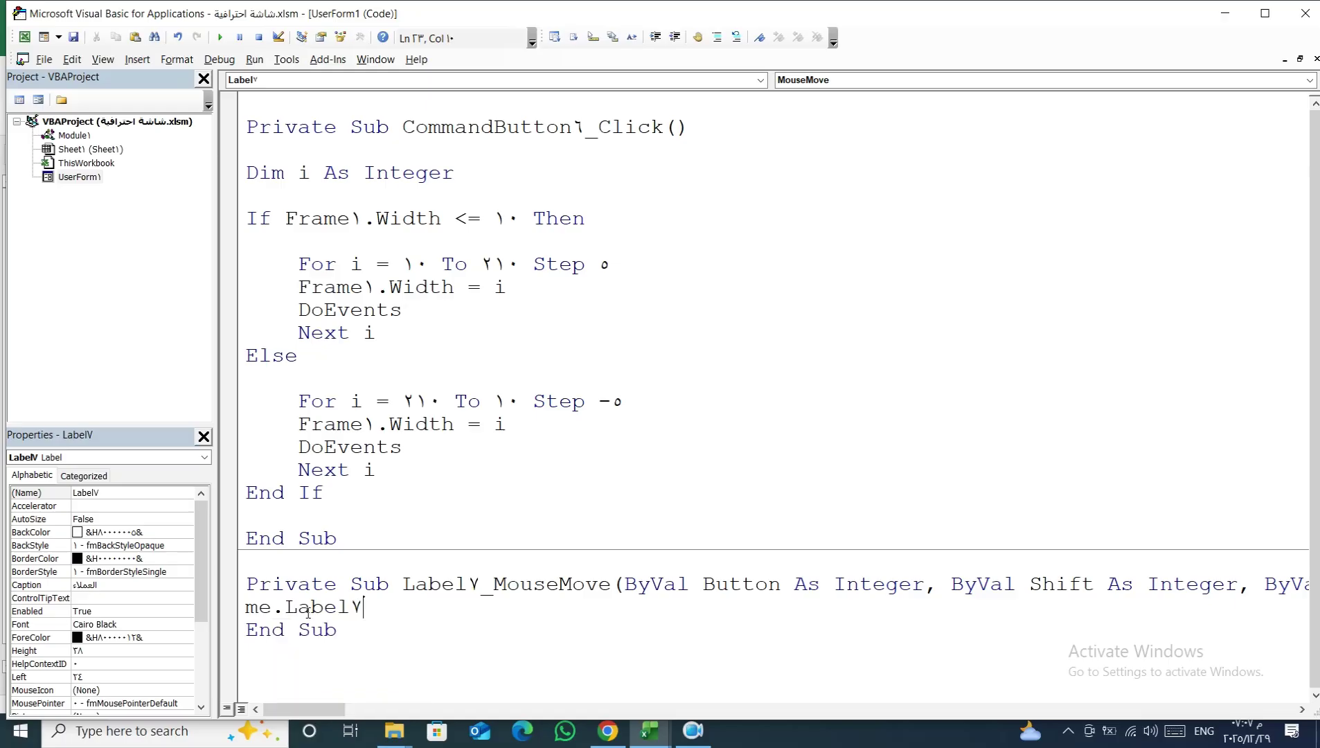
type(".Lab")
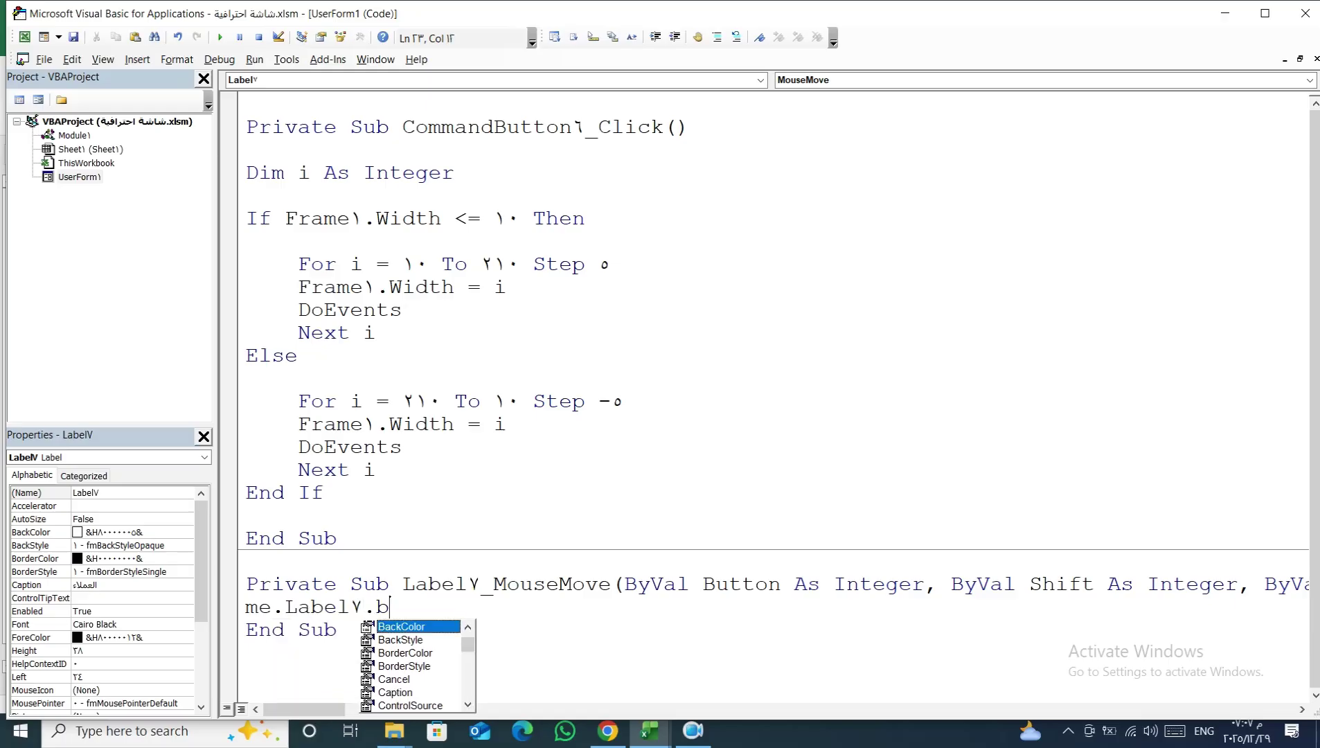
key("Tab")
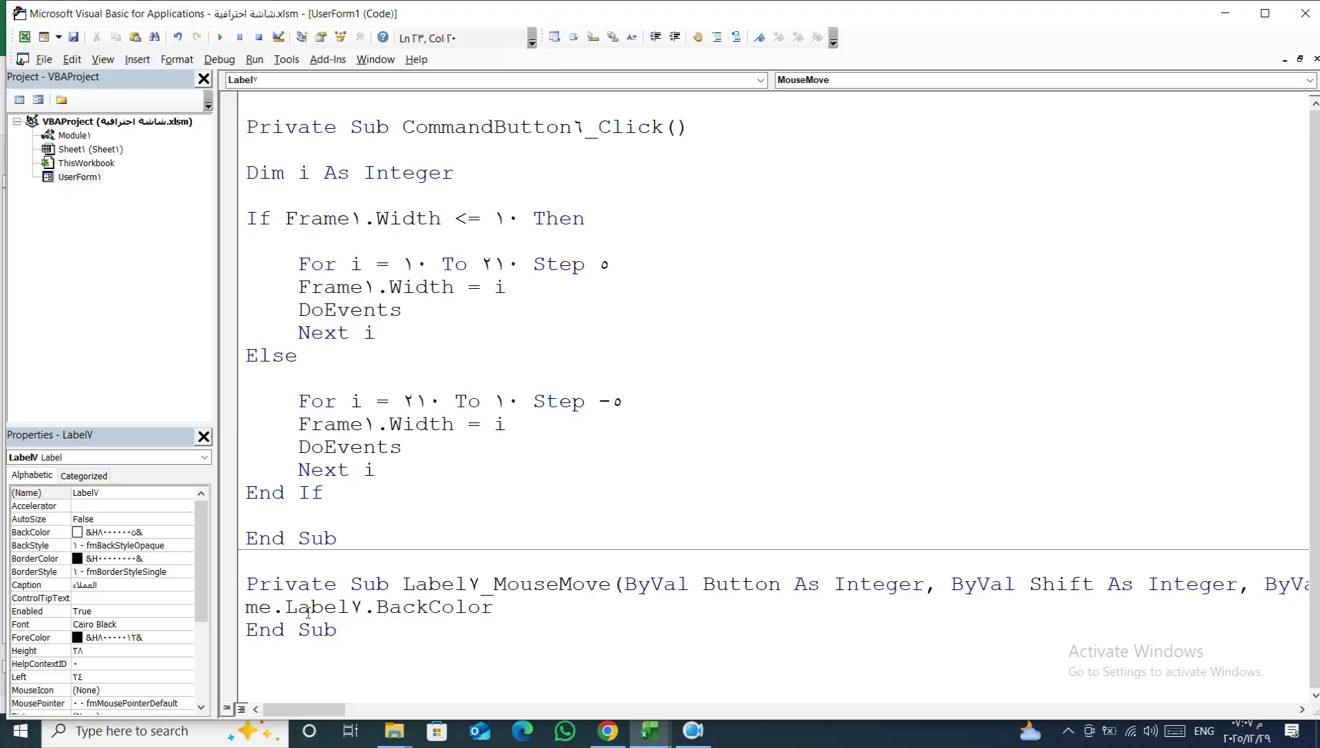
type("=")
type(" RGB")
type("(")
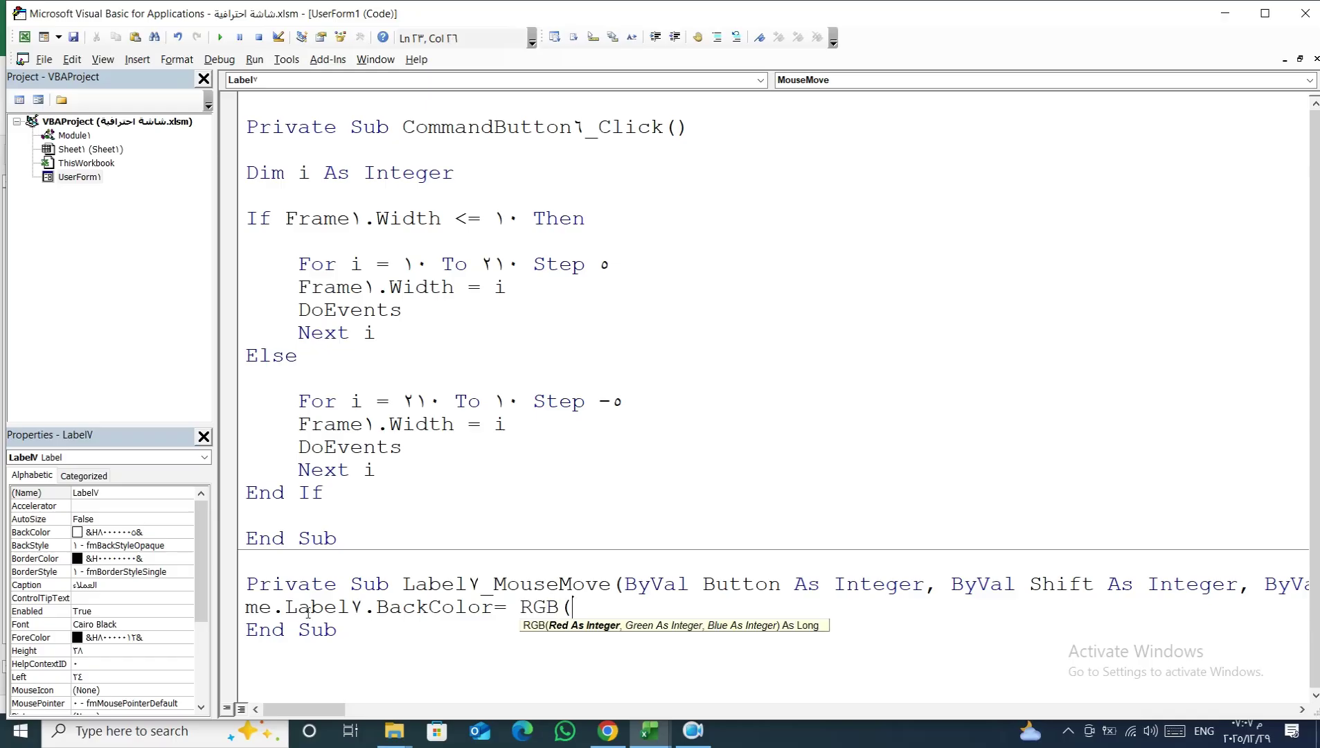
type("200")
type(",")
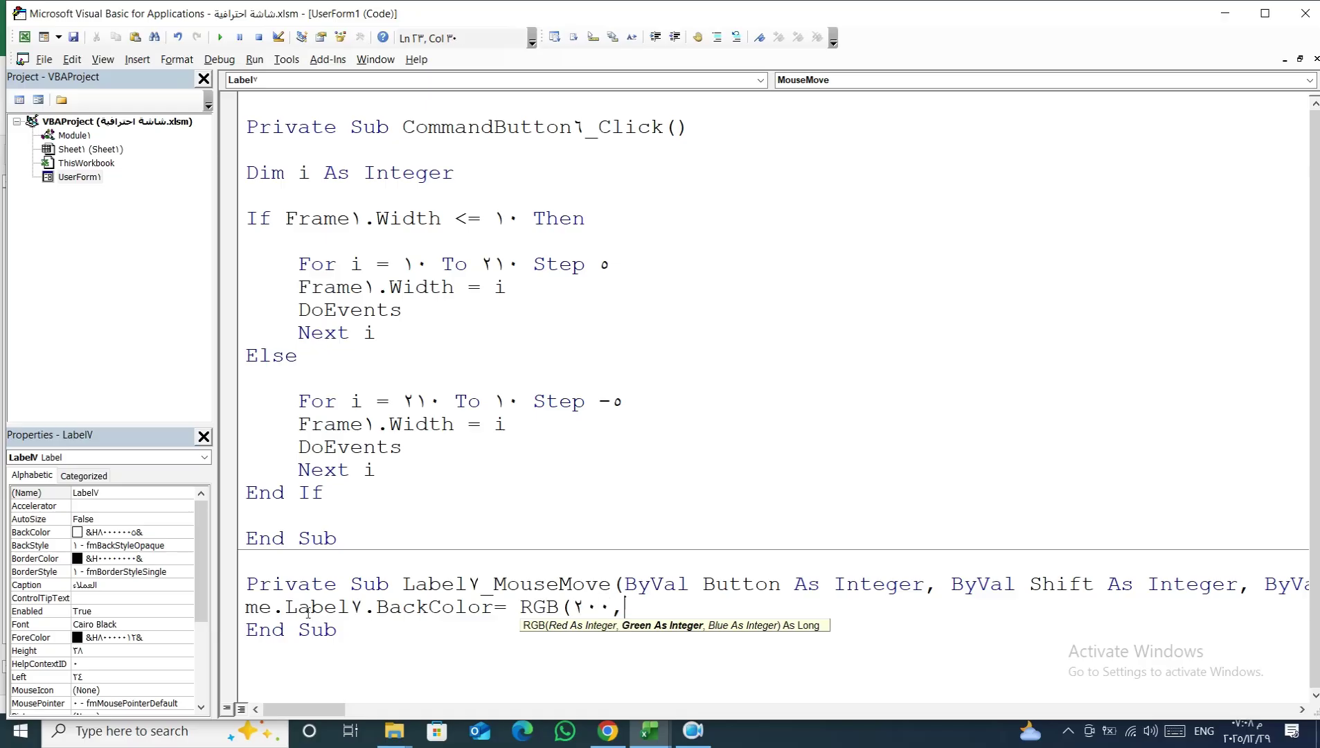
type("235")
type(",")
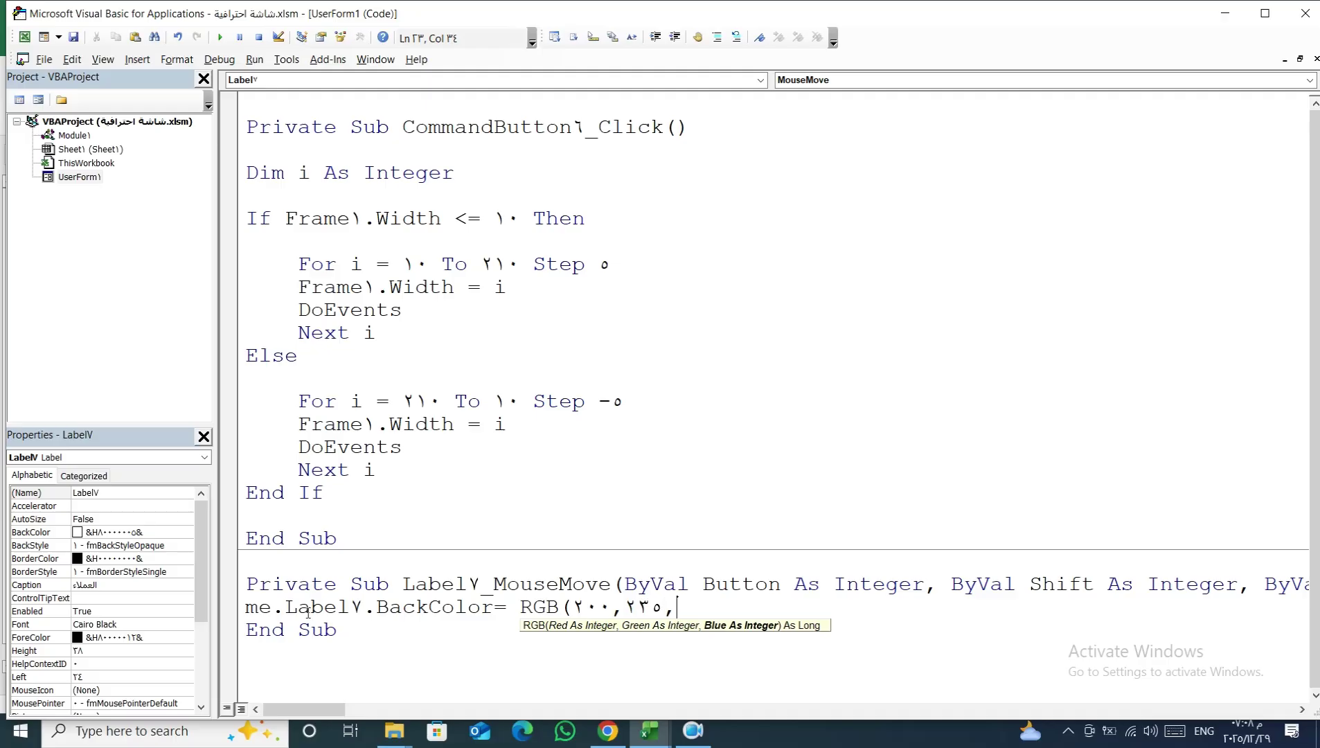
type("255")
type(")")
key("Return")
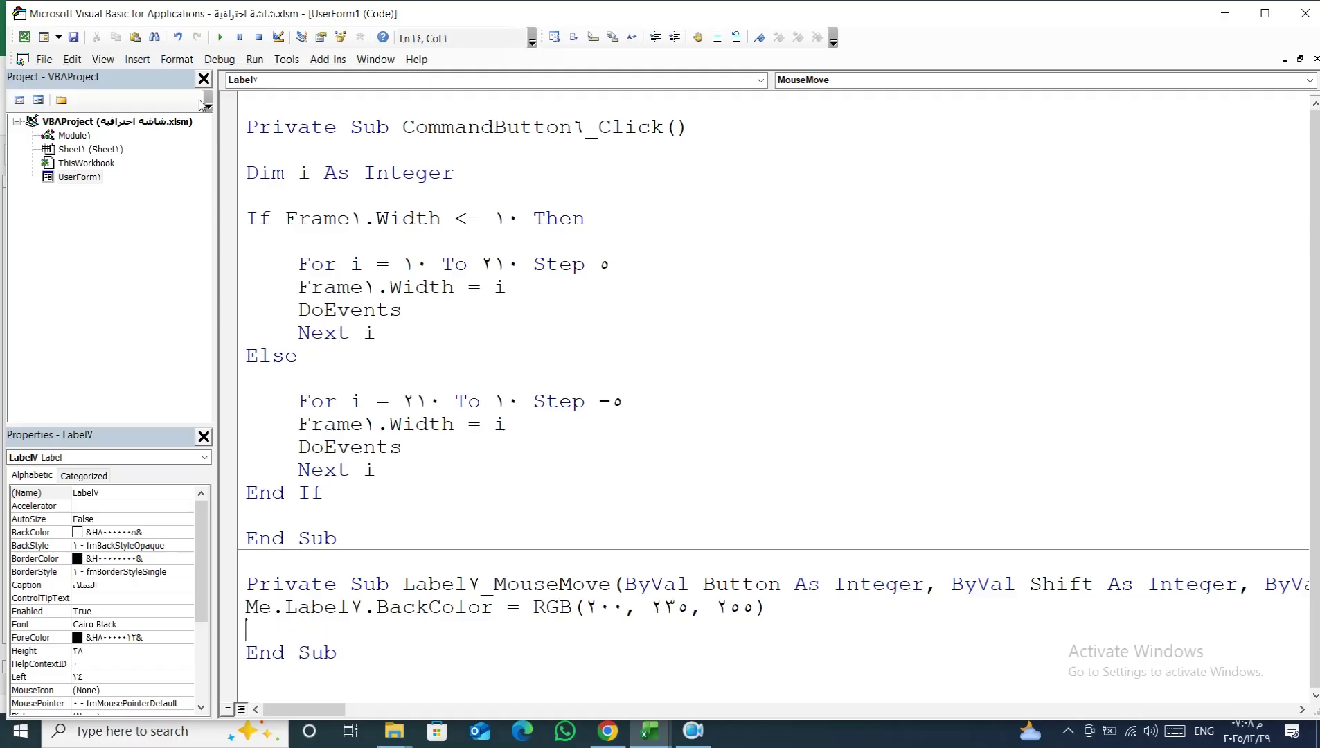
left_click(217, 39)
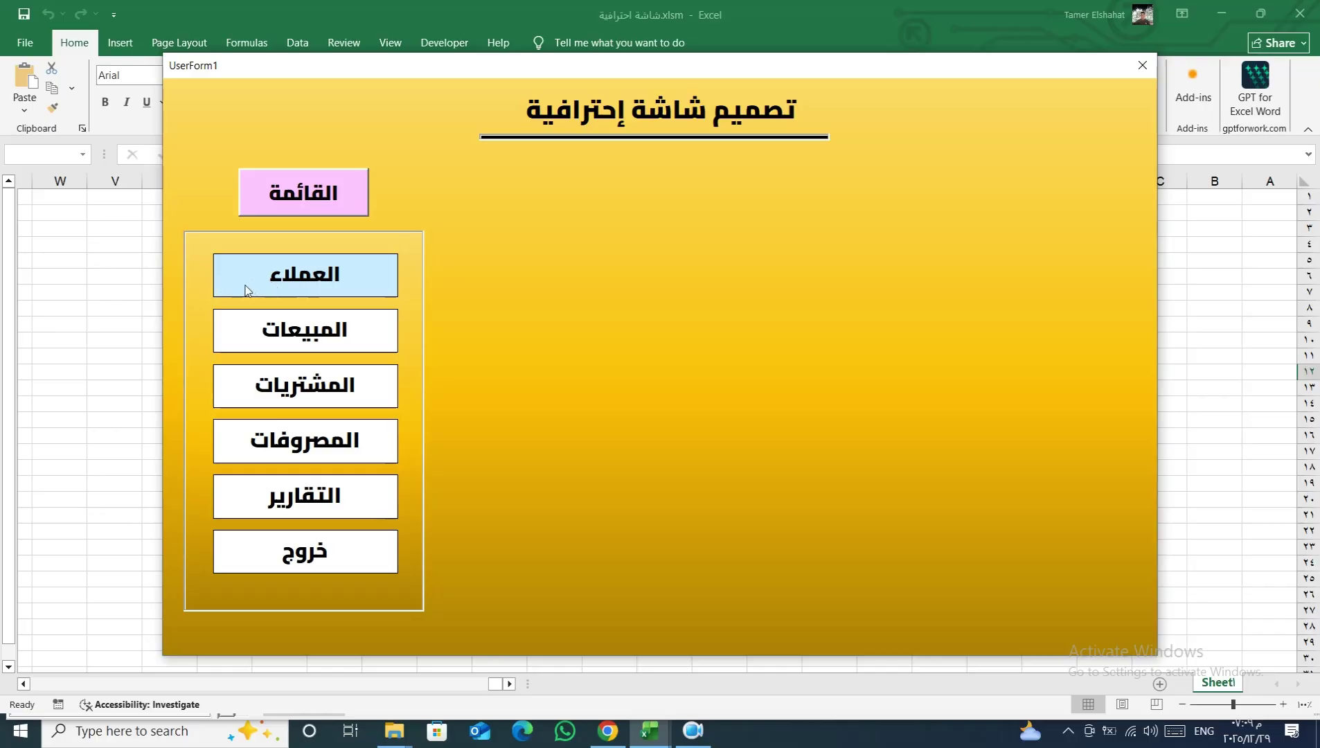
Close the test run and place the cursor on a new line below Label7's colour statement
left_click(1141, 67)
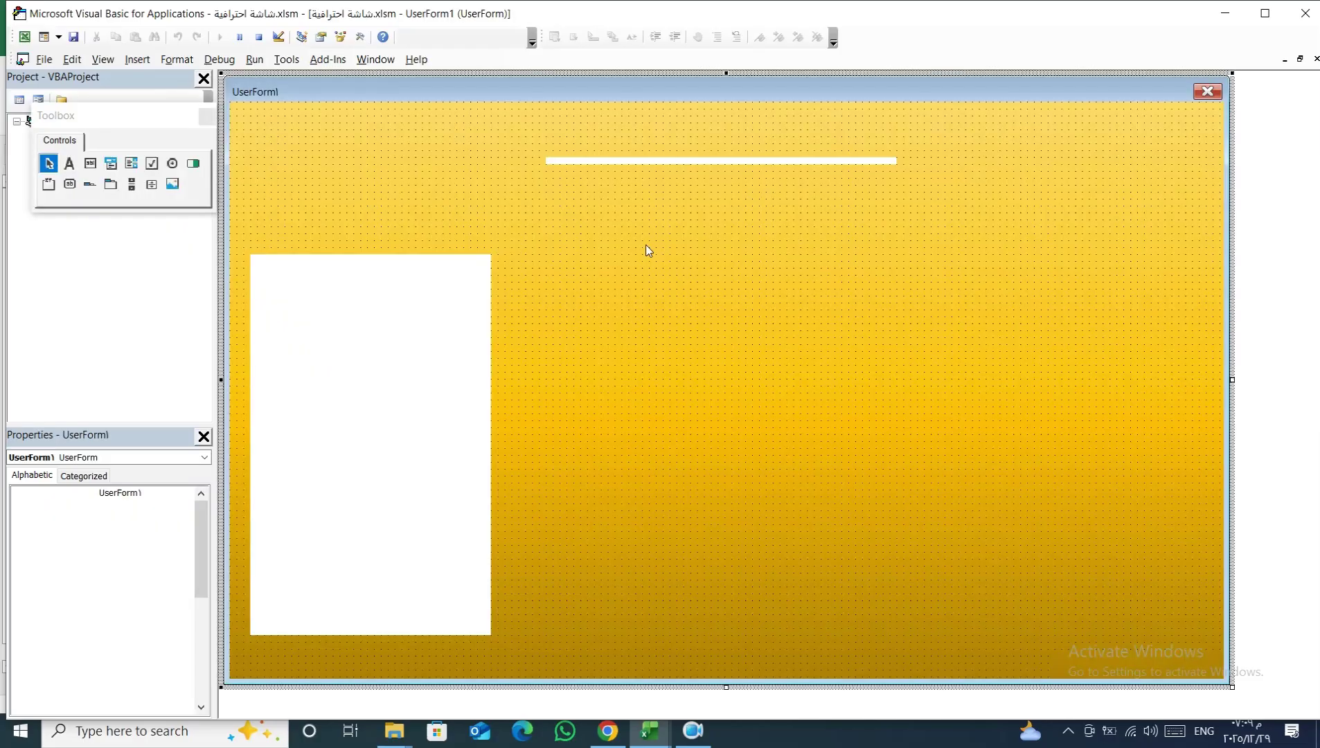
left_click(380, 311)
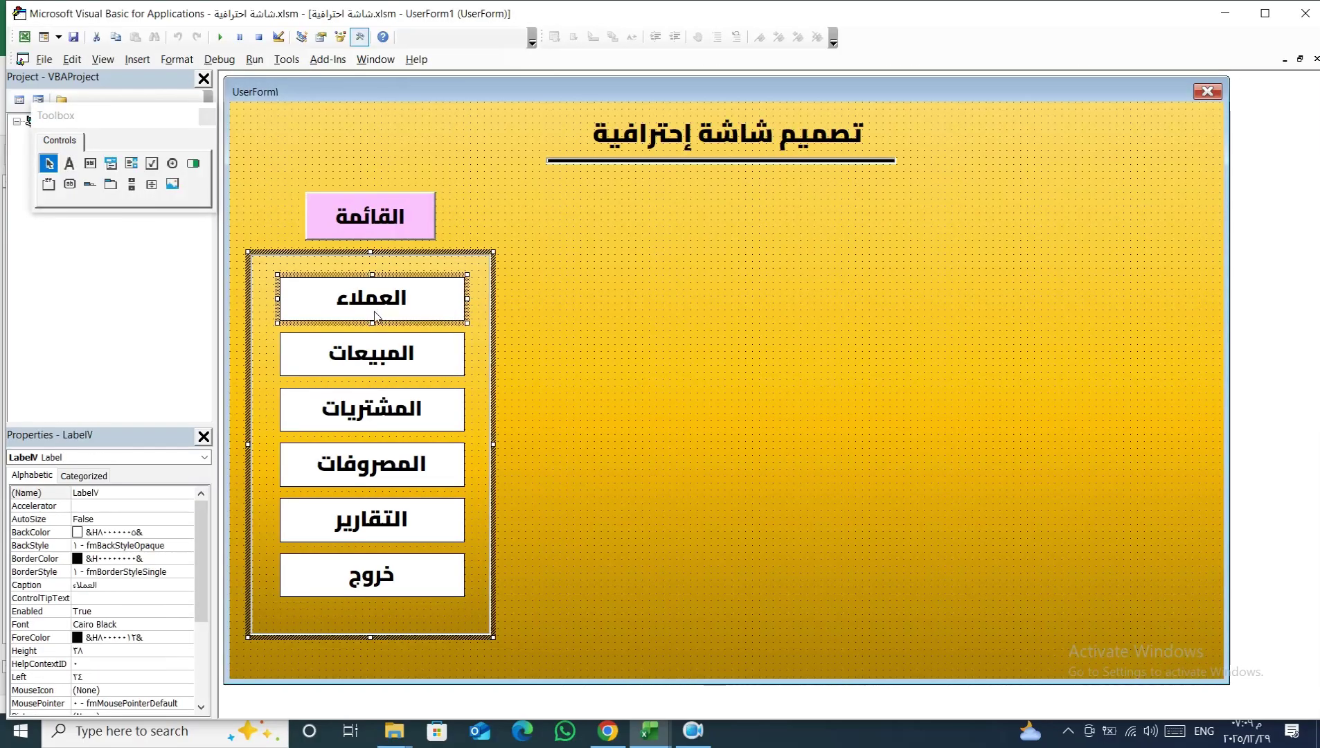
key("F7")
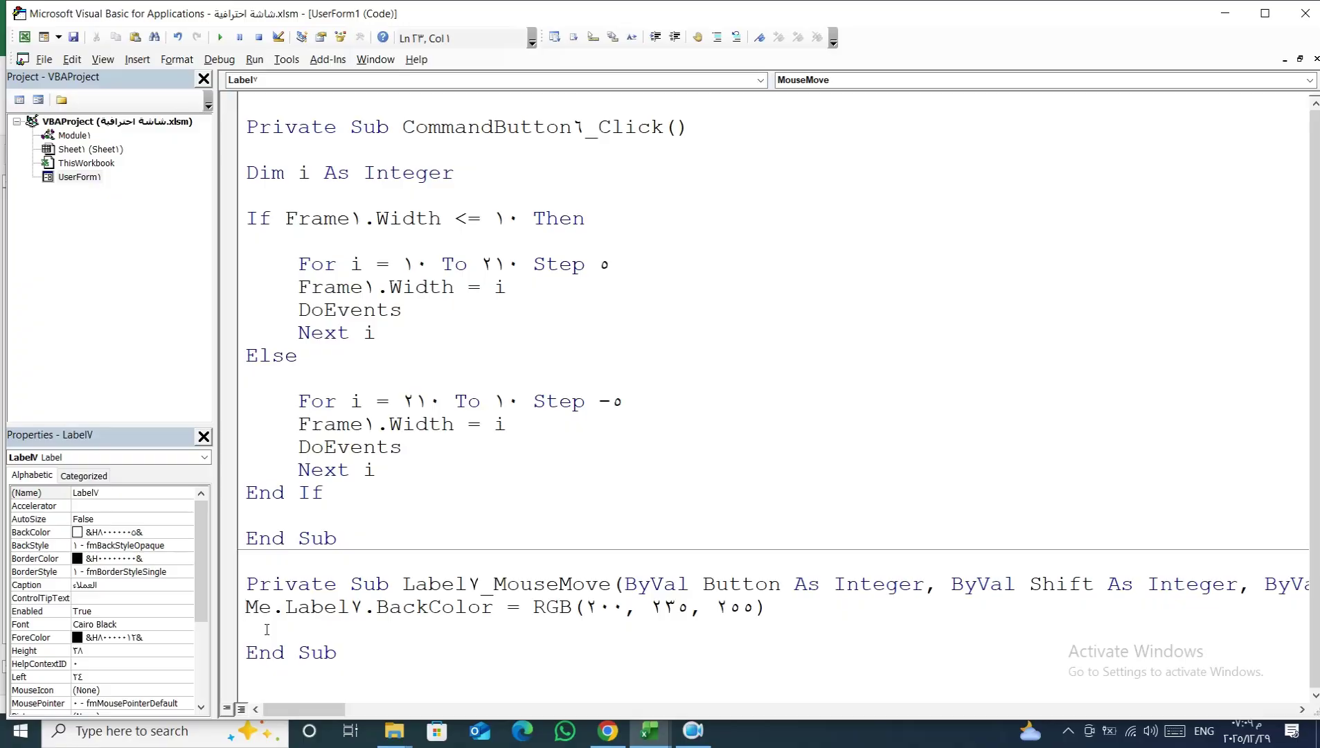
left_click(267, 628)
Check the العملاء label's Left value of 24 in the Properties window, then reopen its code
double_click(80, 177)
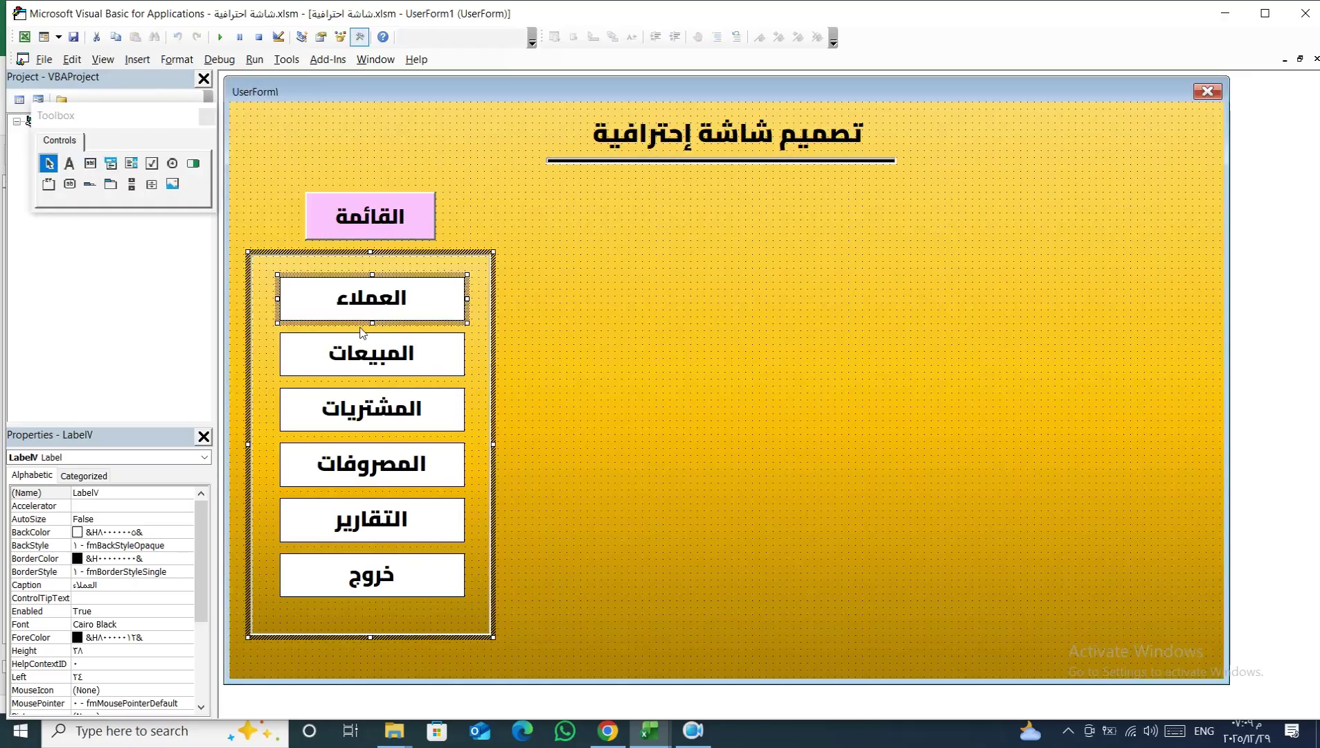
left_click(657, 348)
left_click(38, 677)
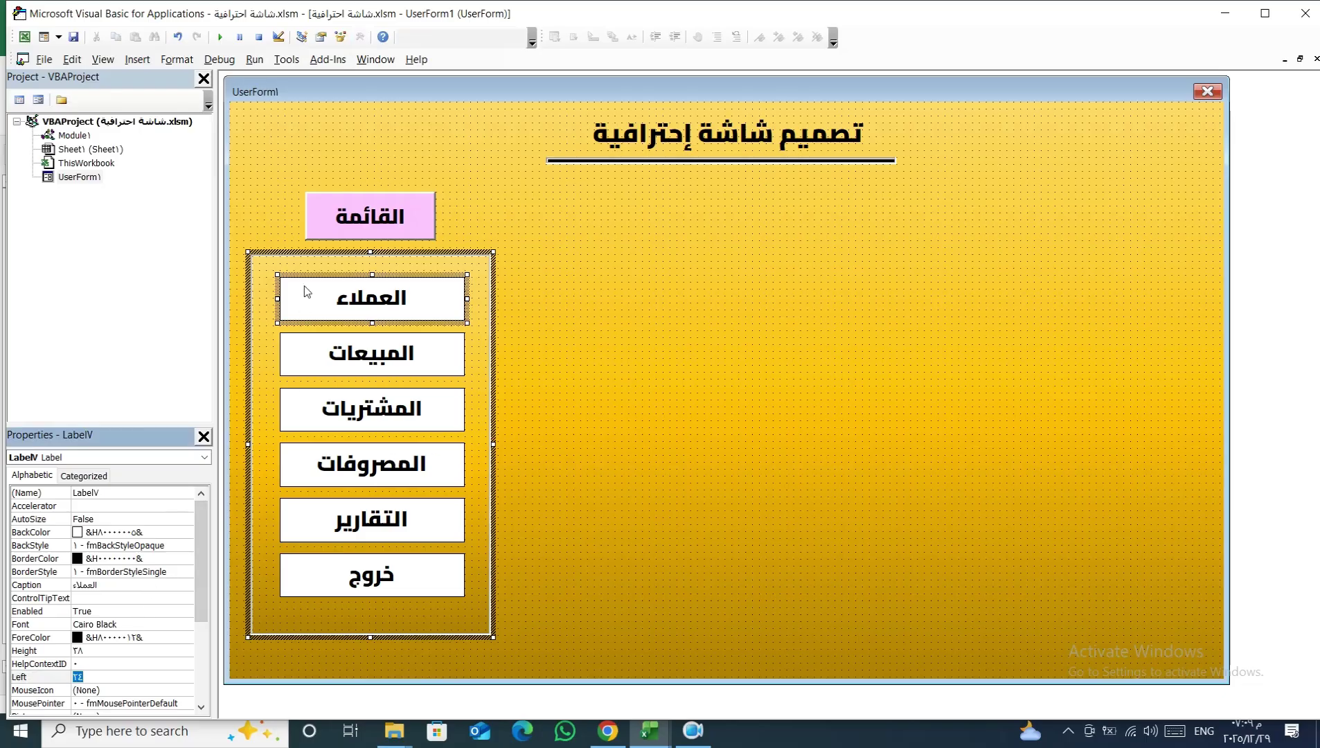
double_click(405, 297)
Add Me.Label7.Left = 30 to Label7's hover code and test it on the running form
left_click(264, 628)
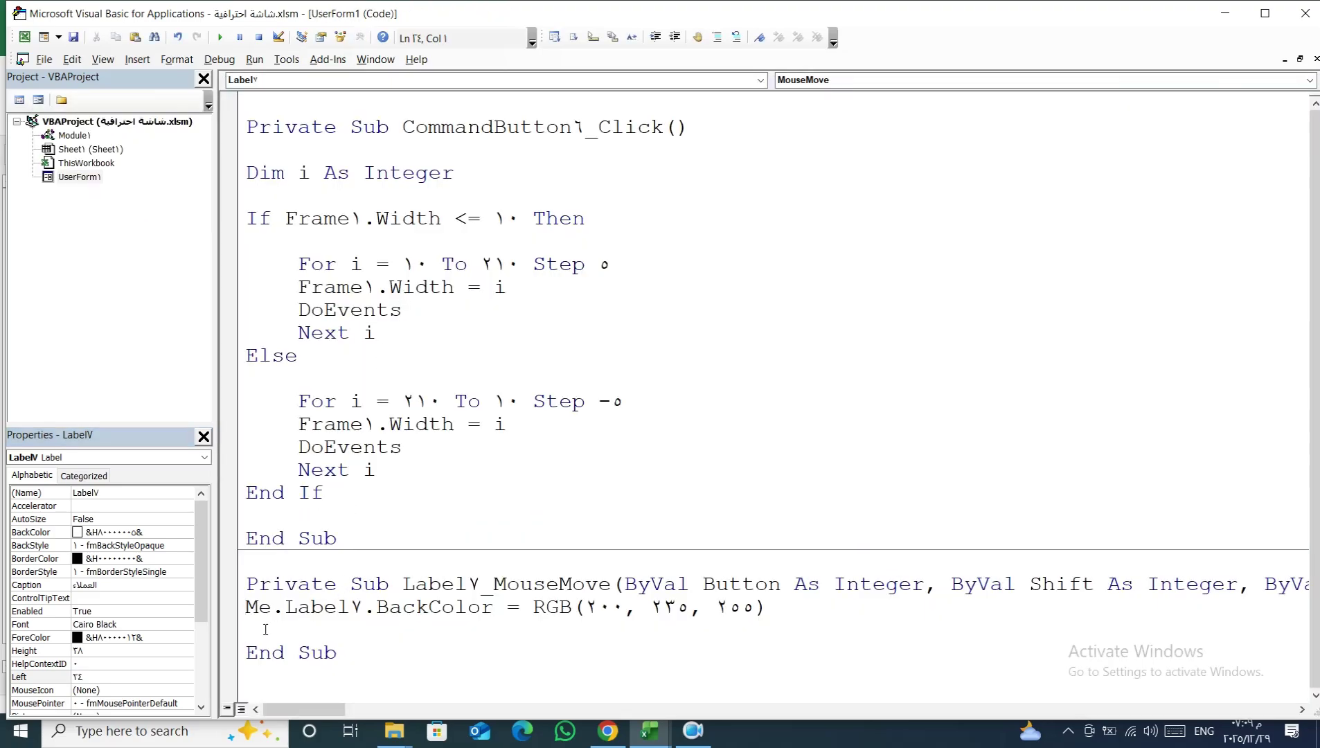
type("me")
type(".l")
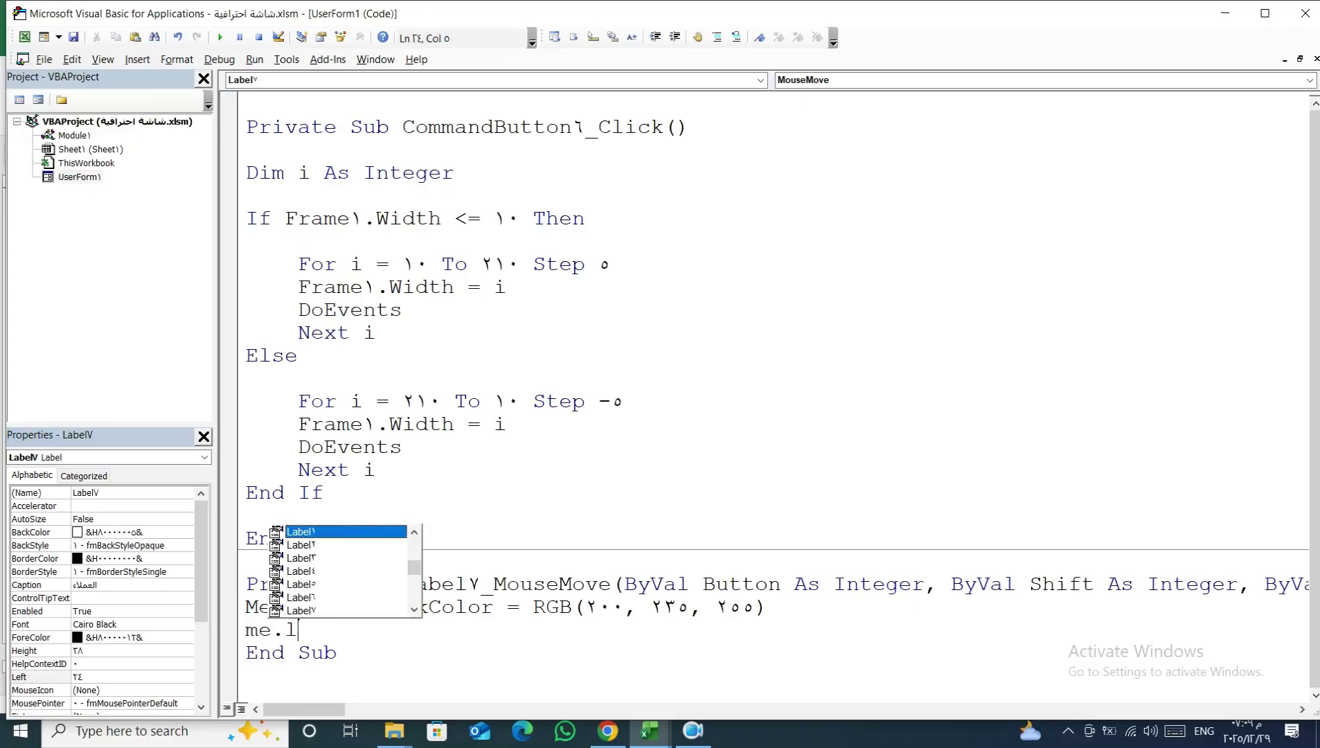
key("Down")
key("Down")
key("Down")
key("Down")
key("Down")
key("Down")
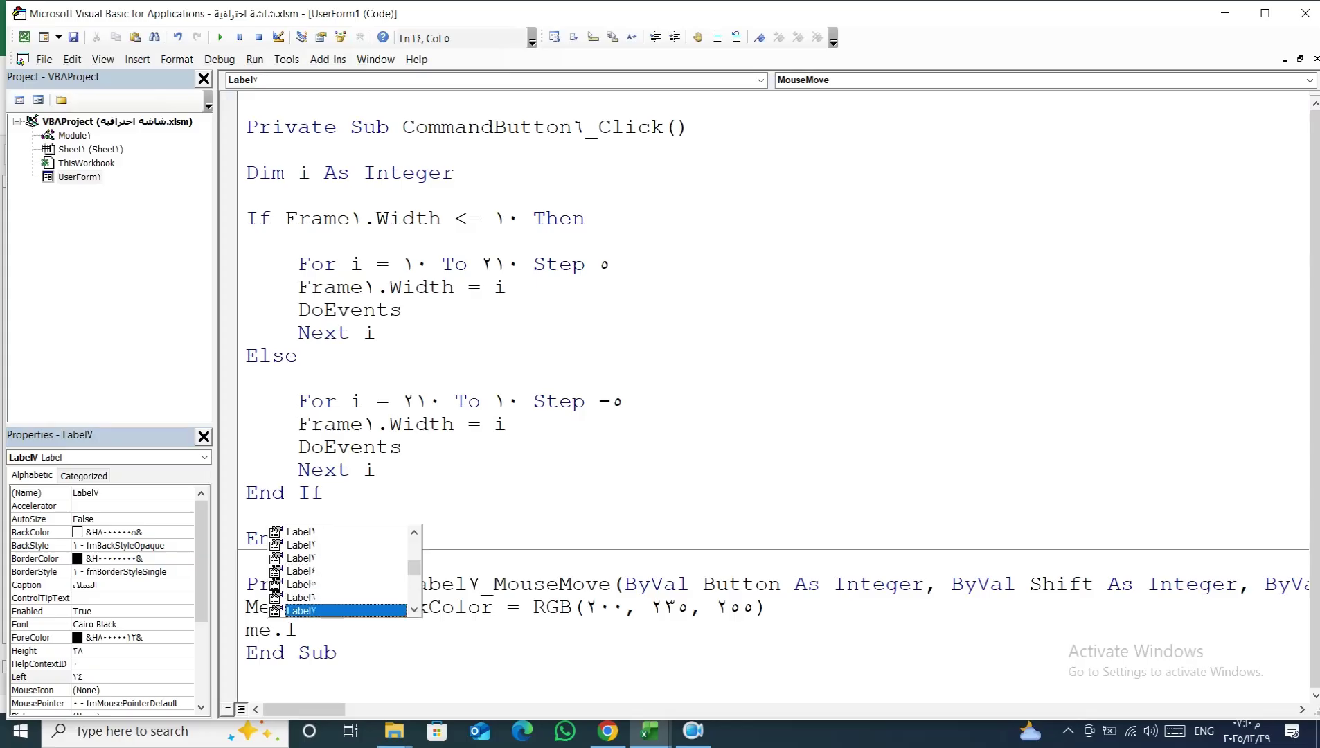
key("Tab")
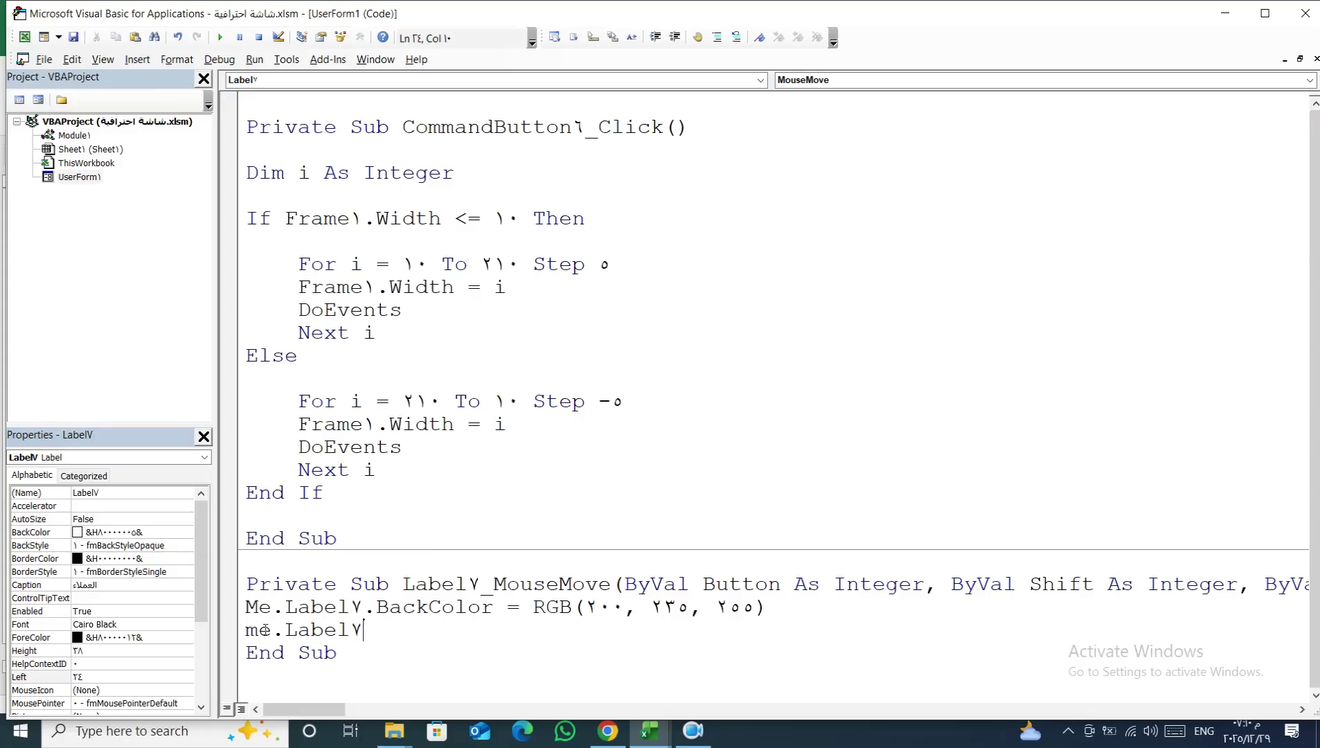
type(".l")
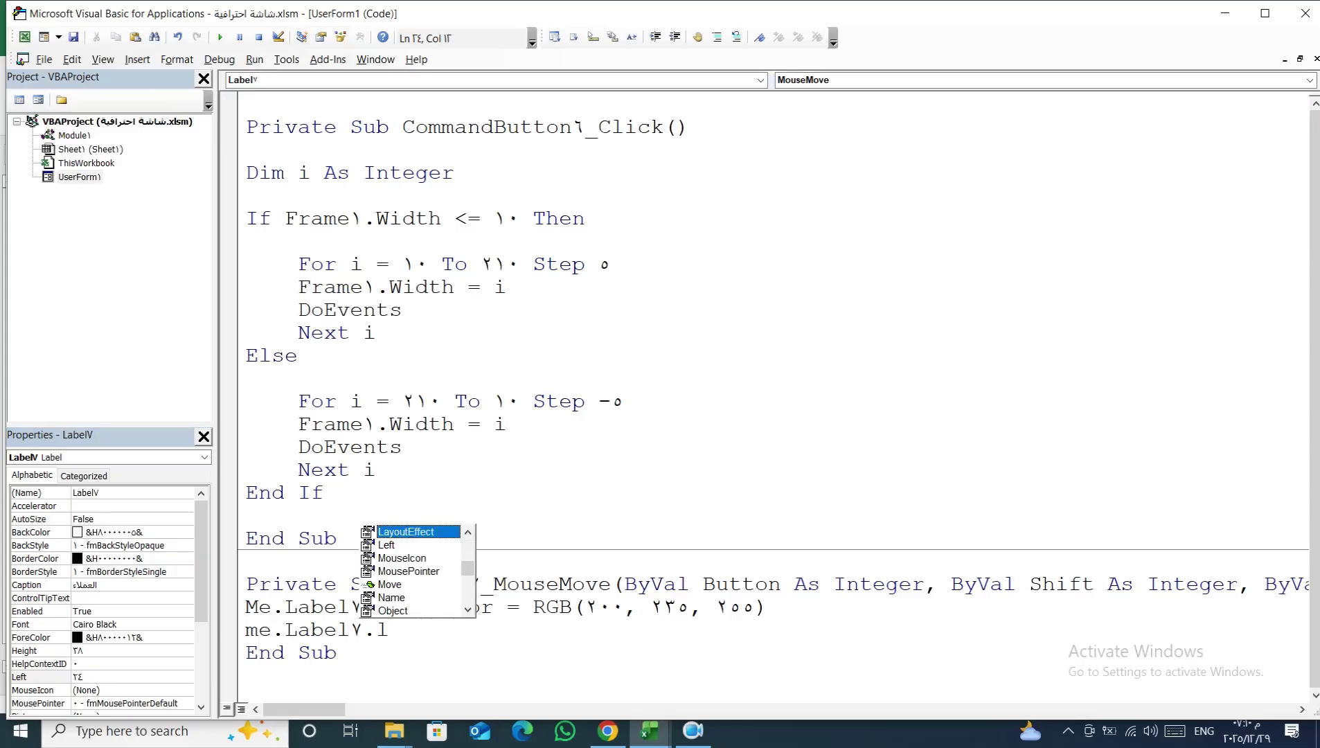
key("Down")
key("Tab")
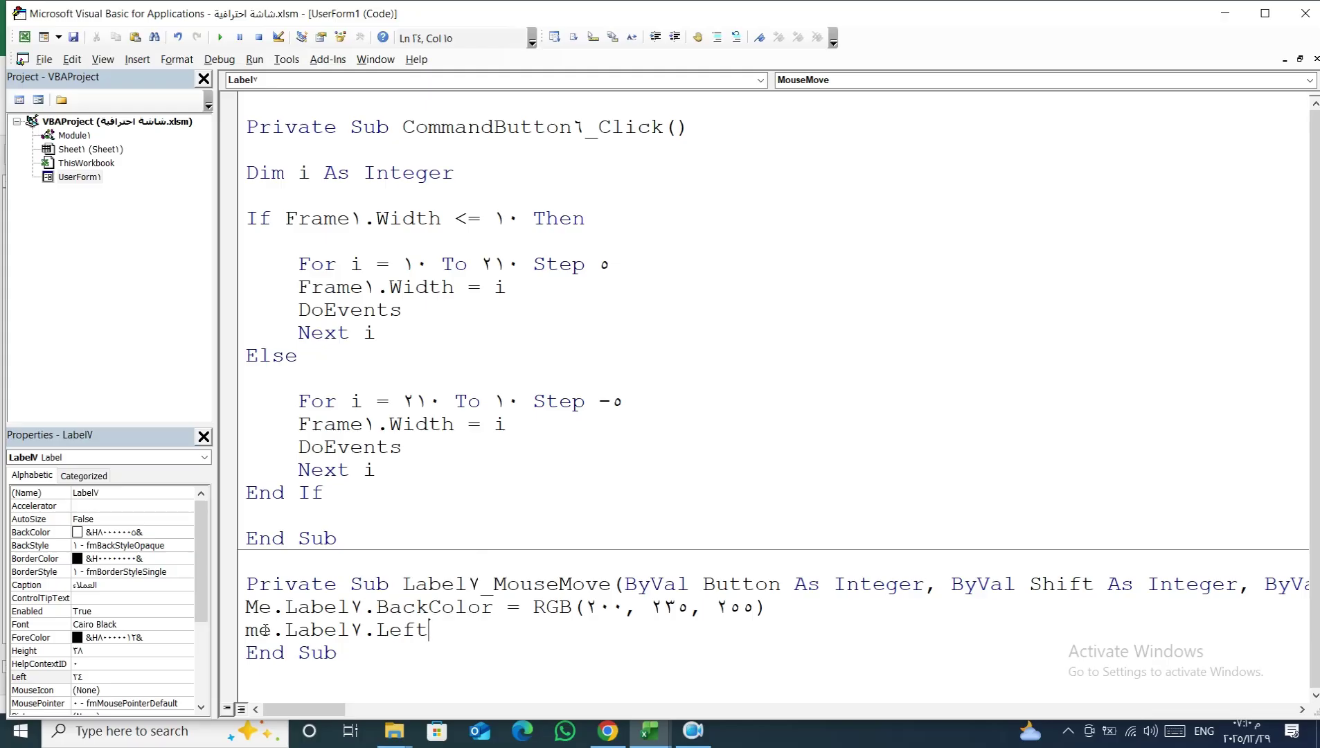
type("=")
type("30")
key("Return")
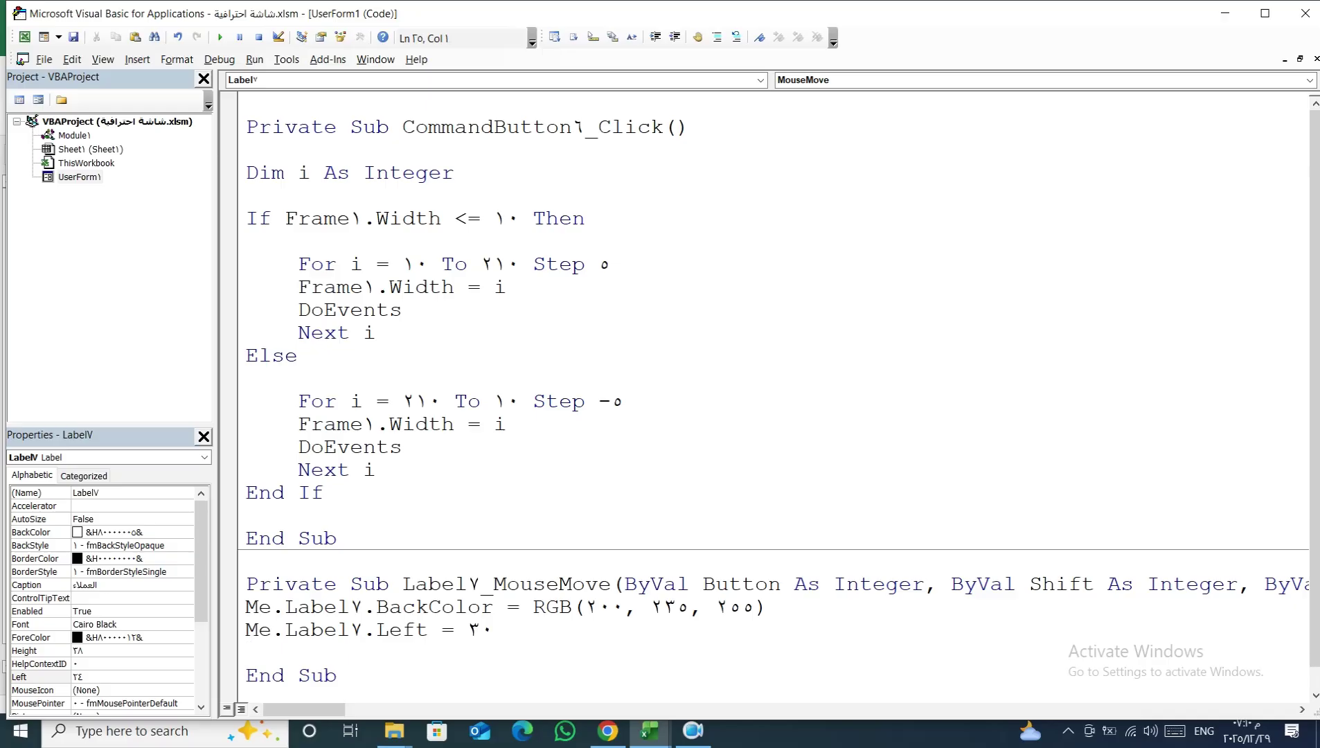
left_click(220, 38)
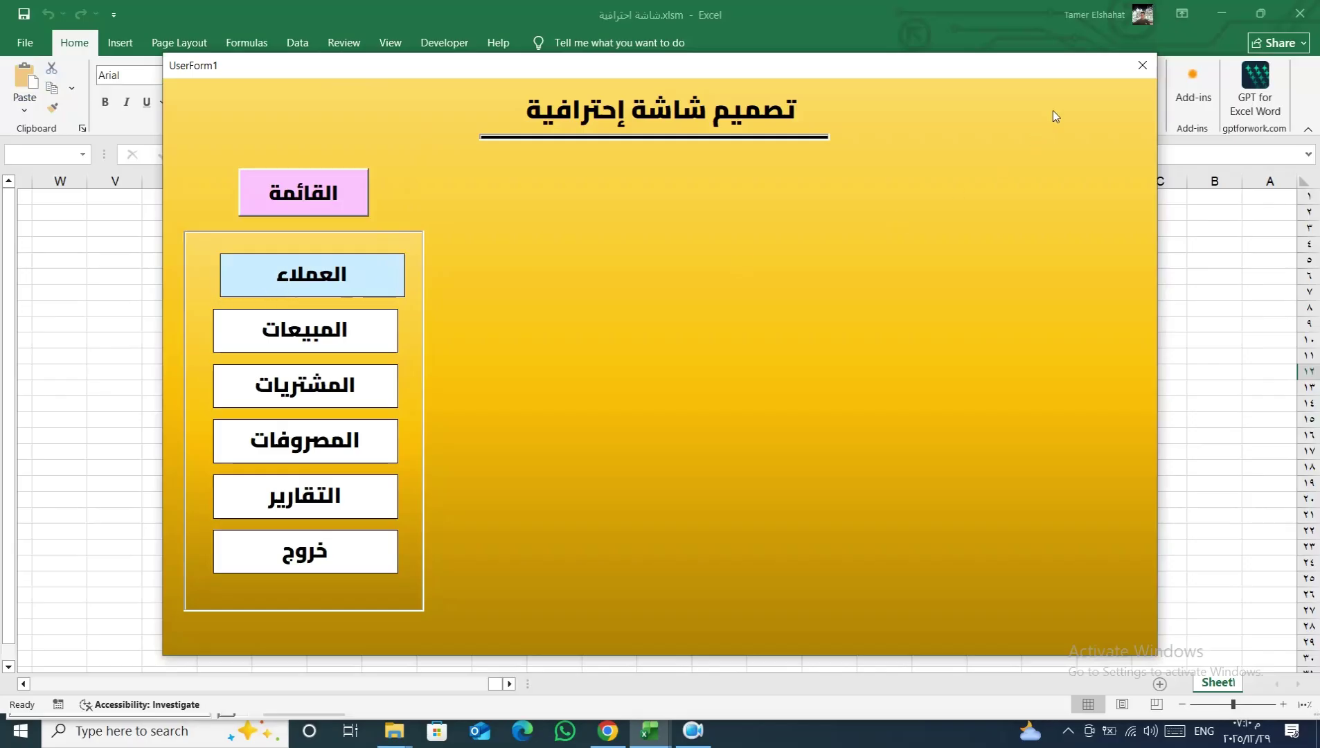
left_click(1141, 66)
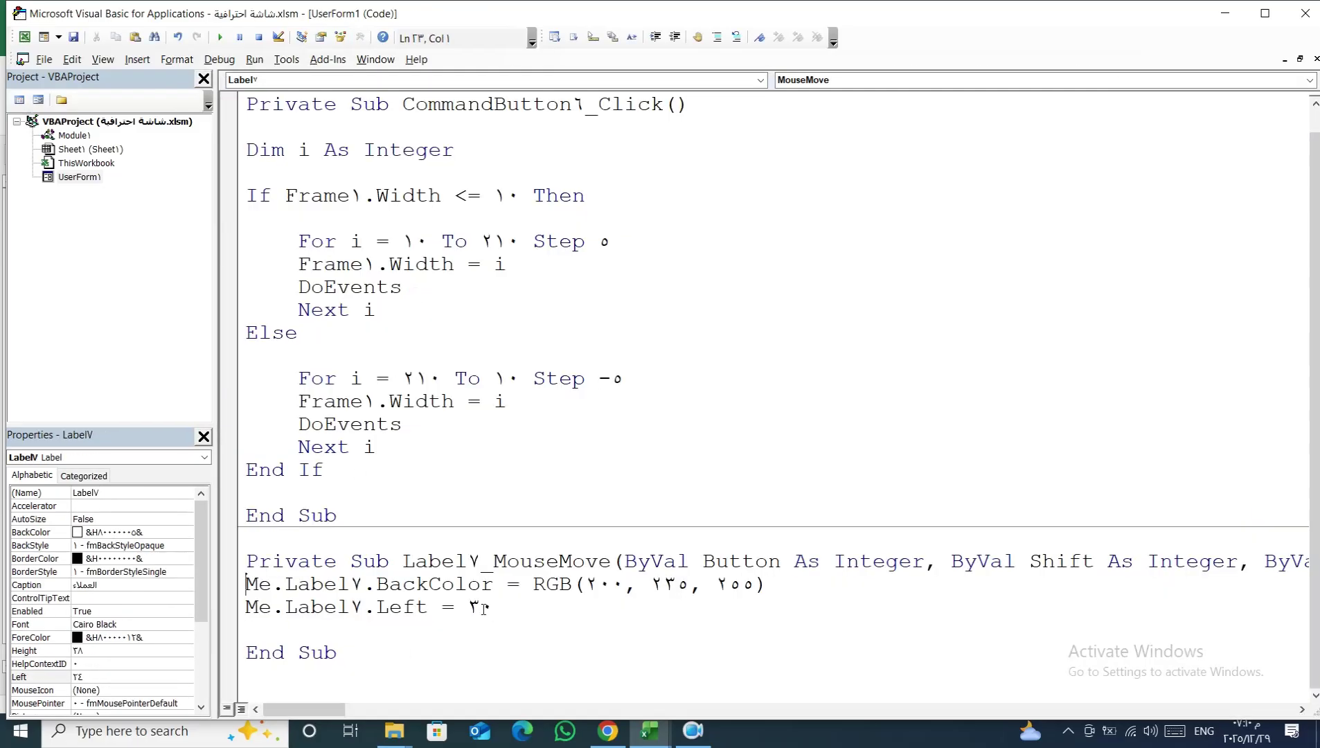
Change Label7's hover Left value to 35 and rerun the form to test the shift
double_click(482, 608)
type("35")
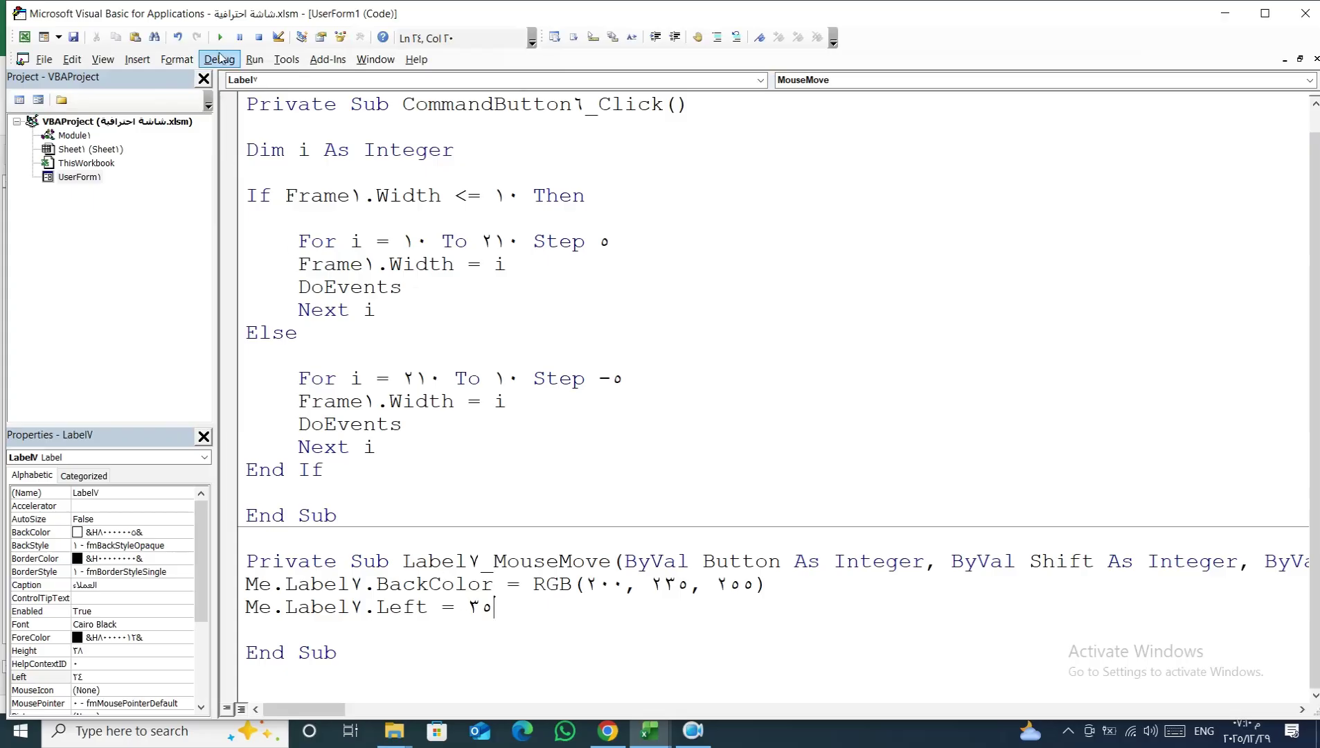
left_click(220, 38)
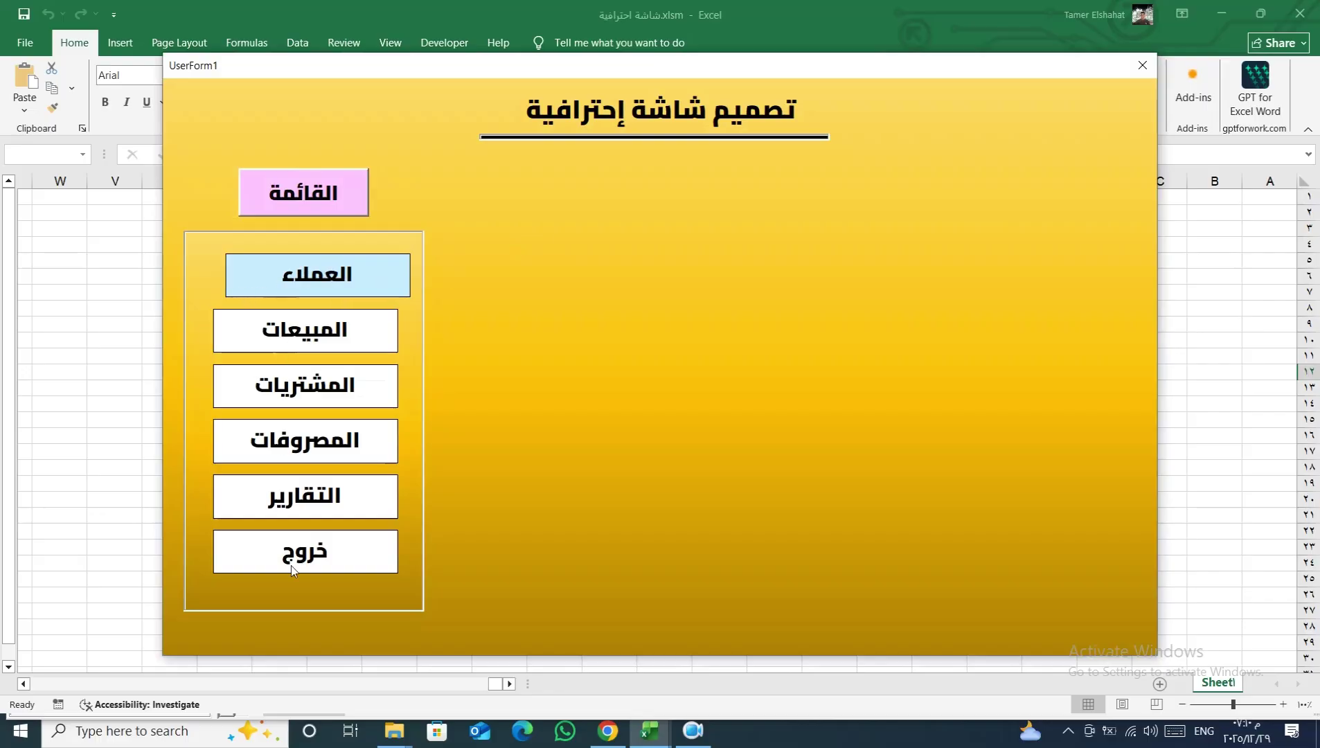
left_click(1141, 65)
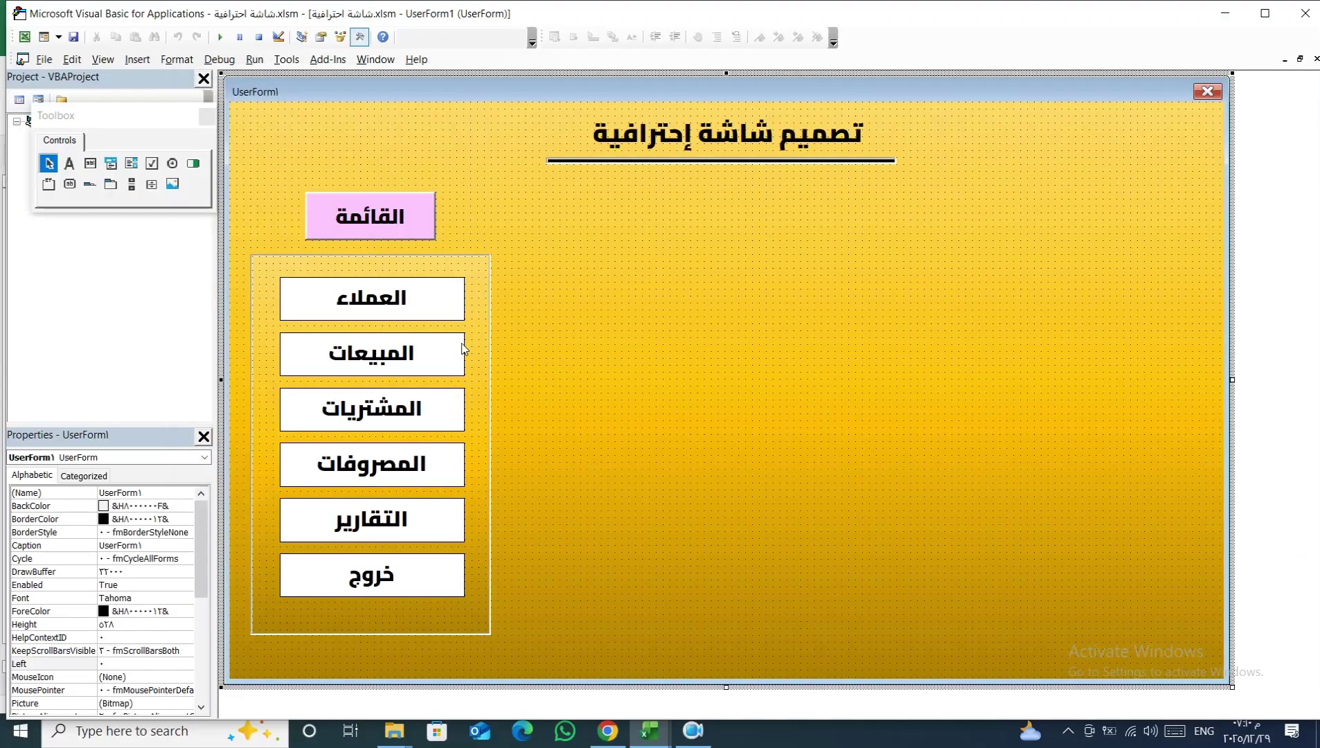
Create a Label2_MouseMove procedure for المبيعات and delete the empty Label2_Click stub
left_click(401, 364)
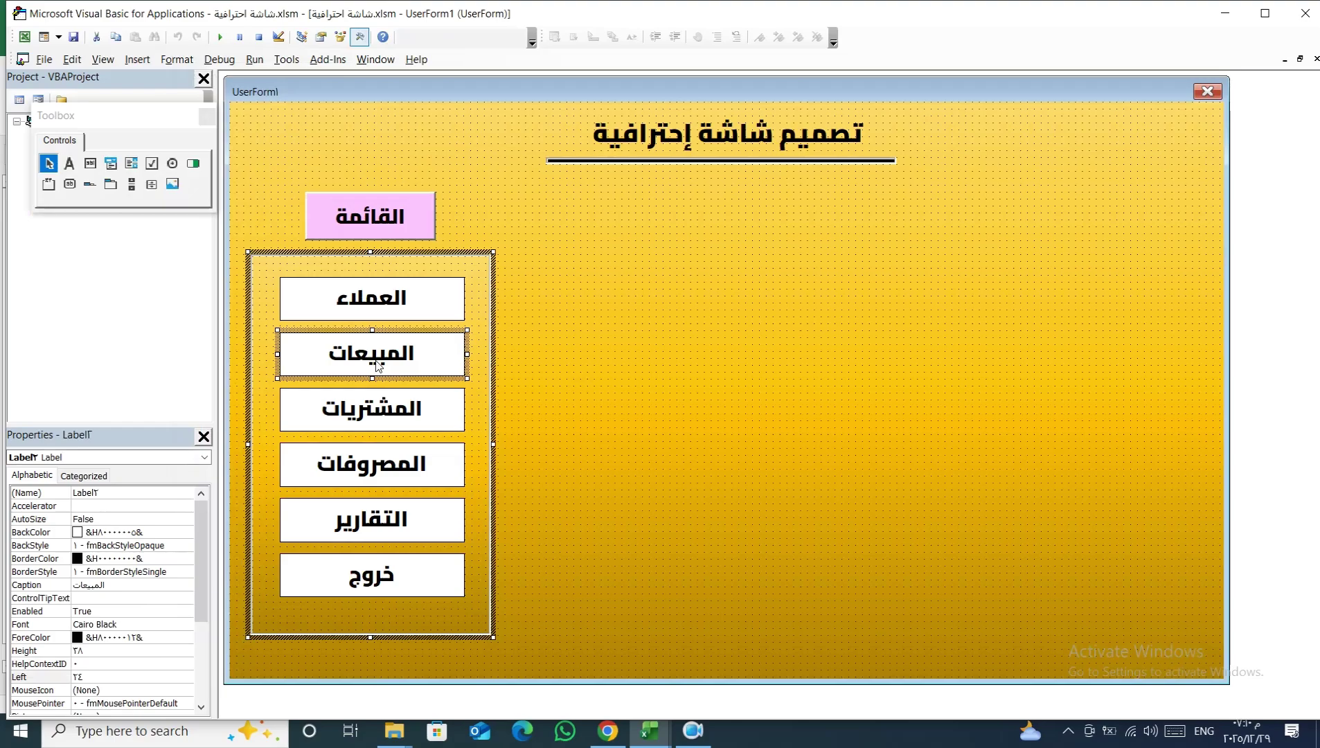
double_click(378, 365)
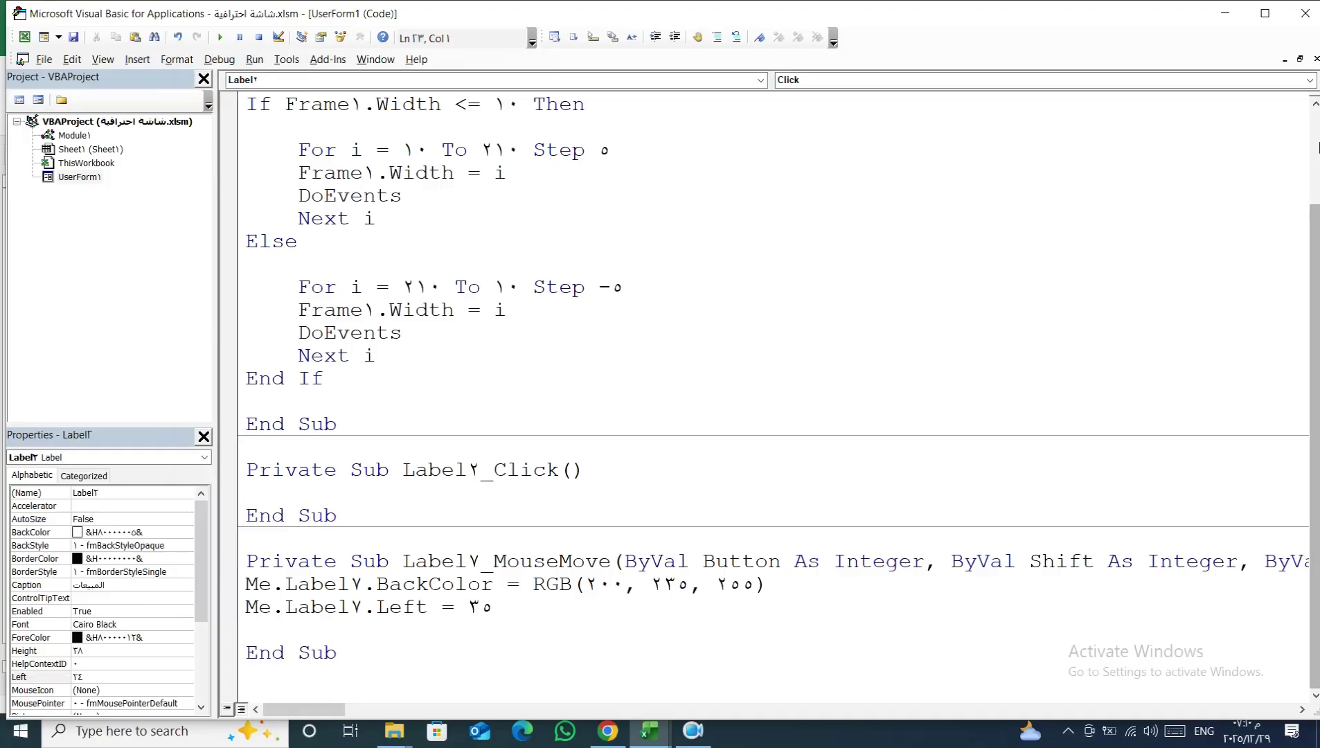
left_click(1306, 81)
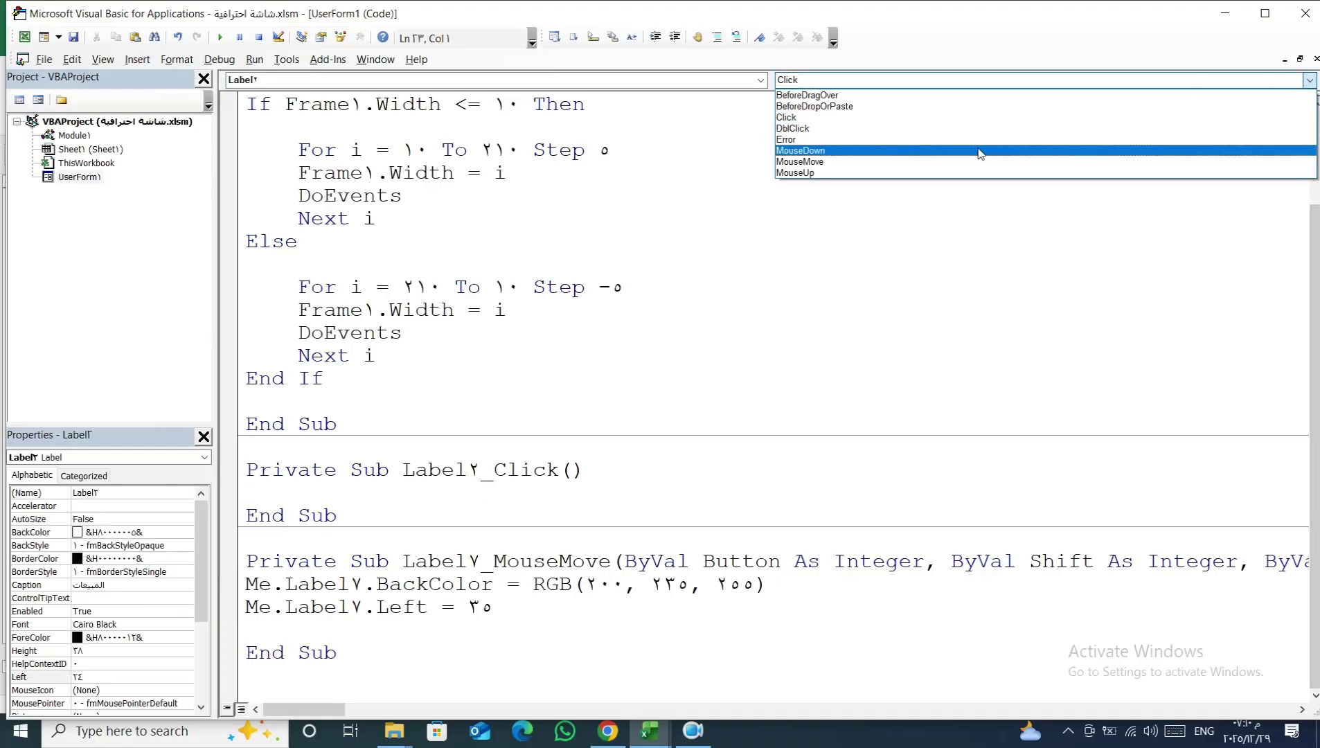
left_click(948, 161)
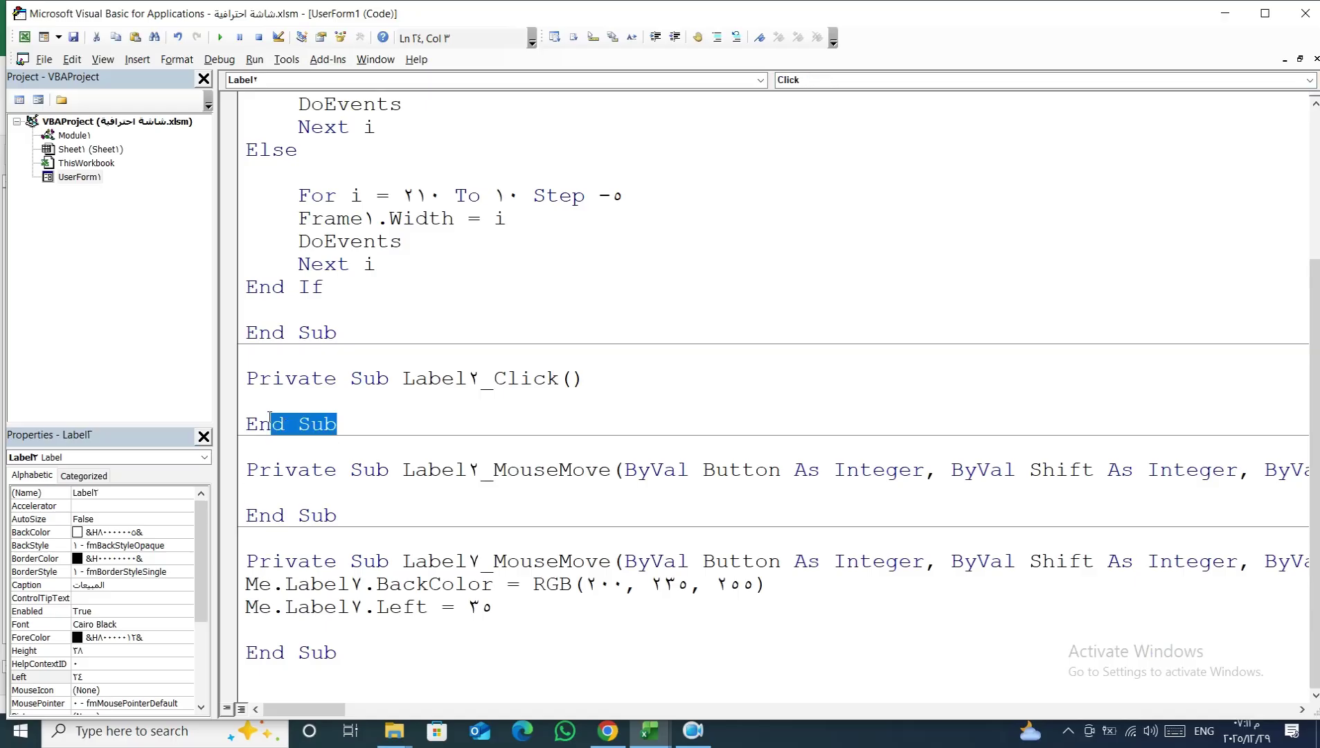
left_click_drag(375, 450, 246, 355)
left_click_drag(315, 456, 251, 378)
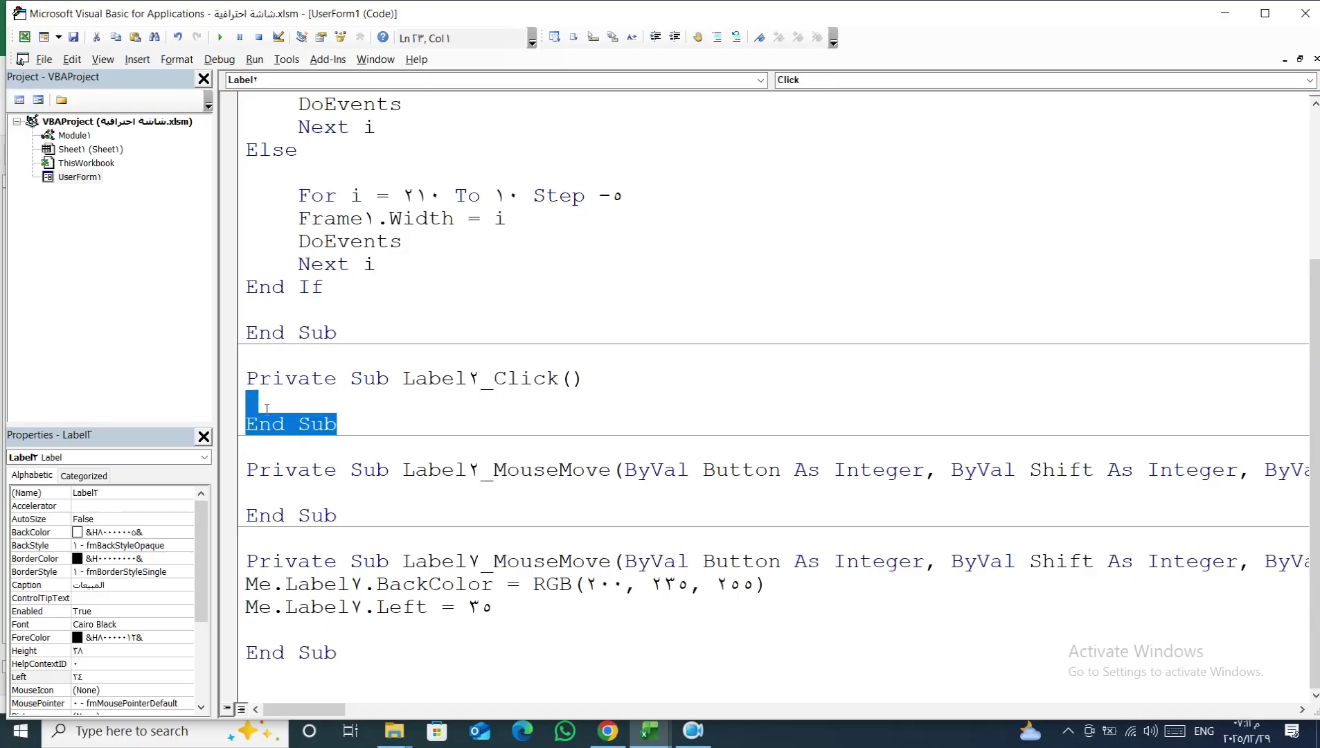
key("Delete")
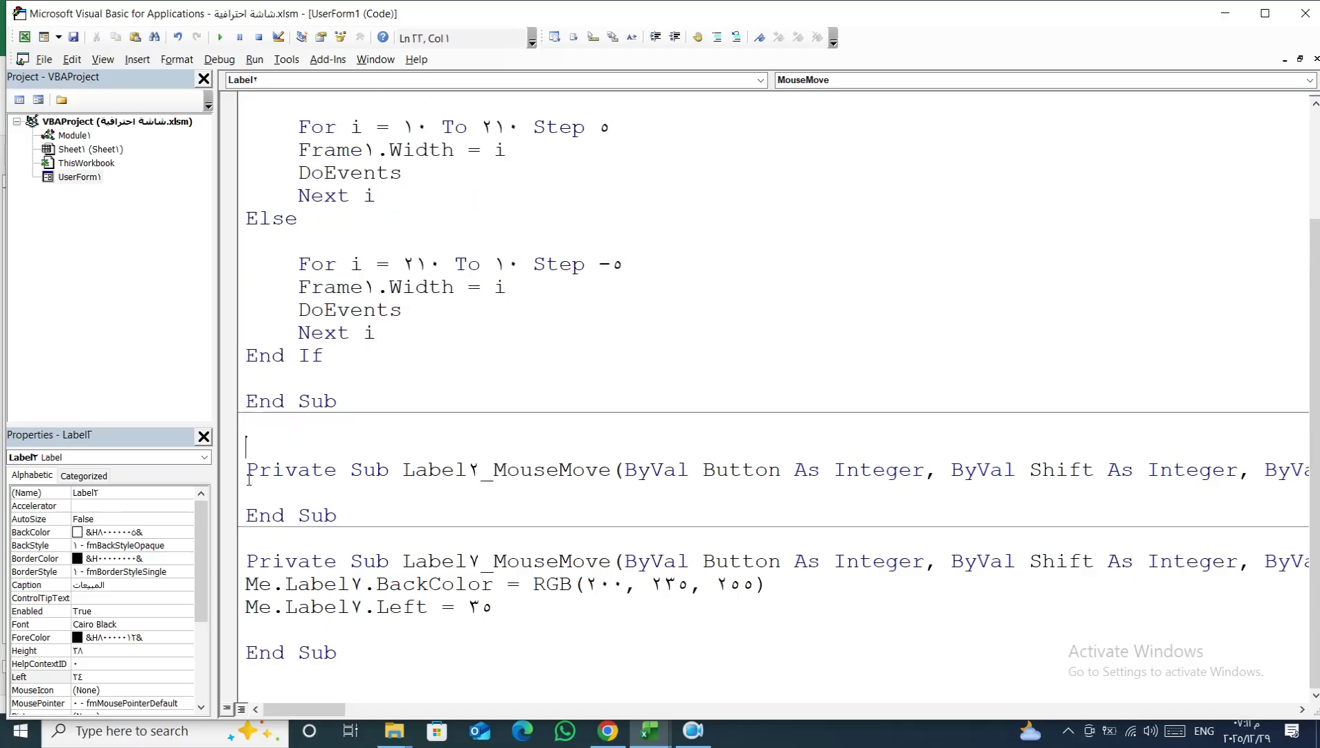
Paste the two Label7 hover lines into Label2_MouseMove, renumber them to Label2, and run the form
left_click_drag(238, 586, 238, 604)
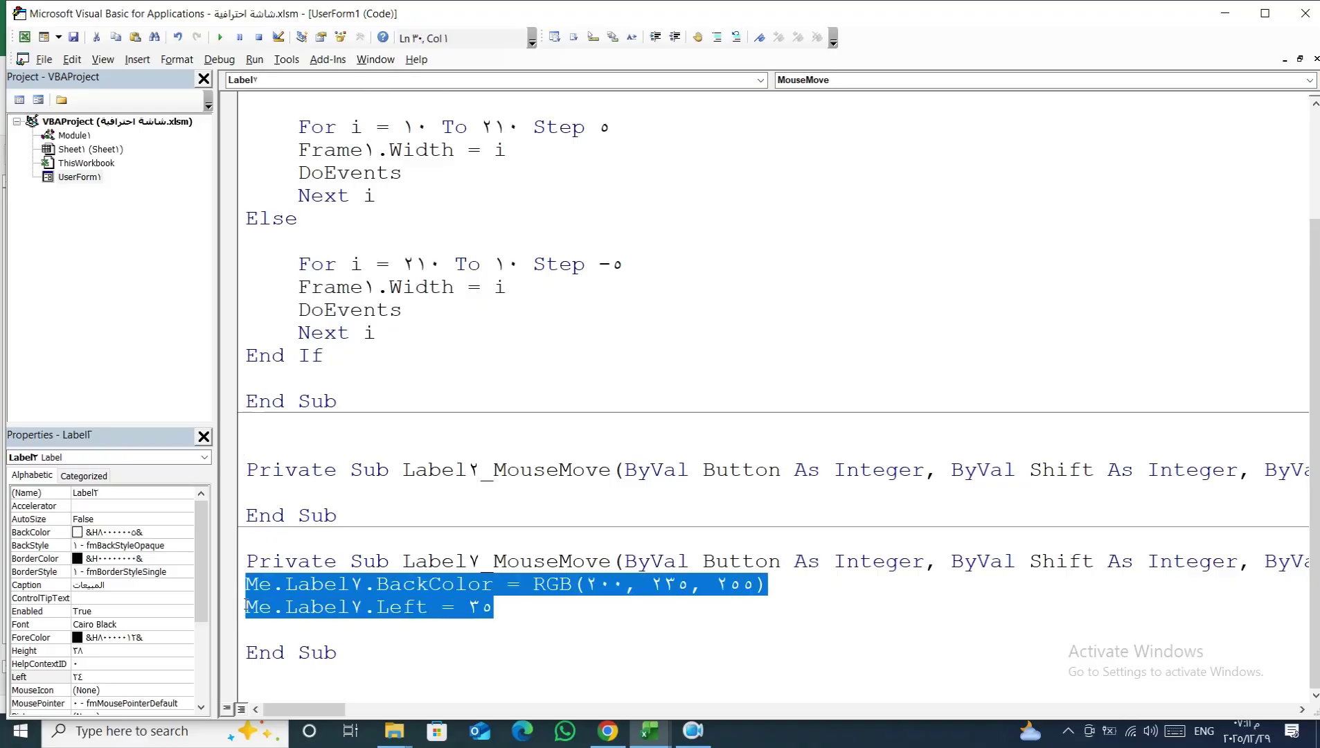
left_click(268, 499)
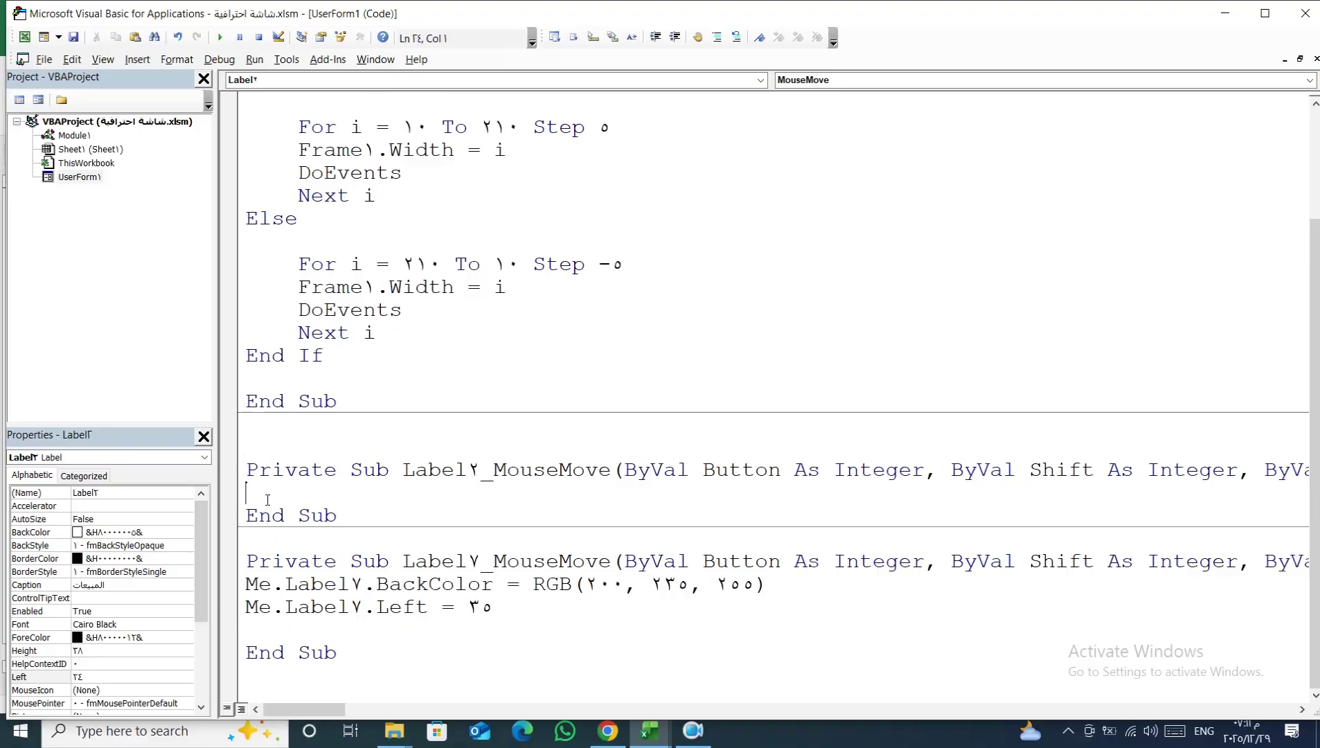
type("Me.Label7.BackColor = RGB(200, 235, 255) Me.Label7.Left = 35")
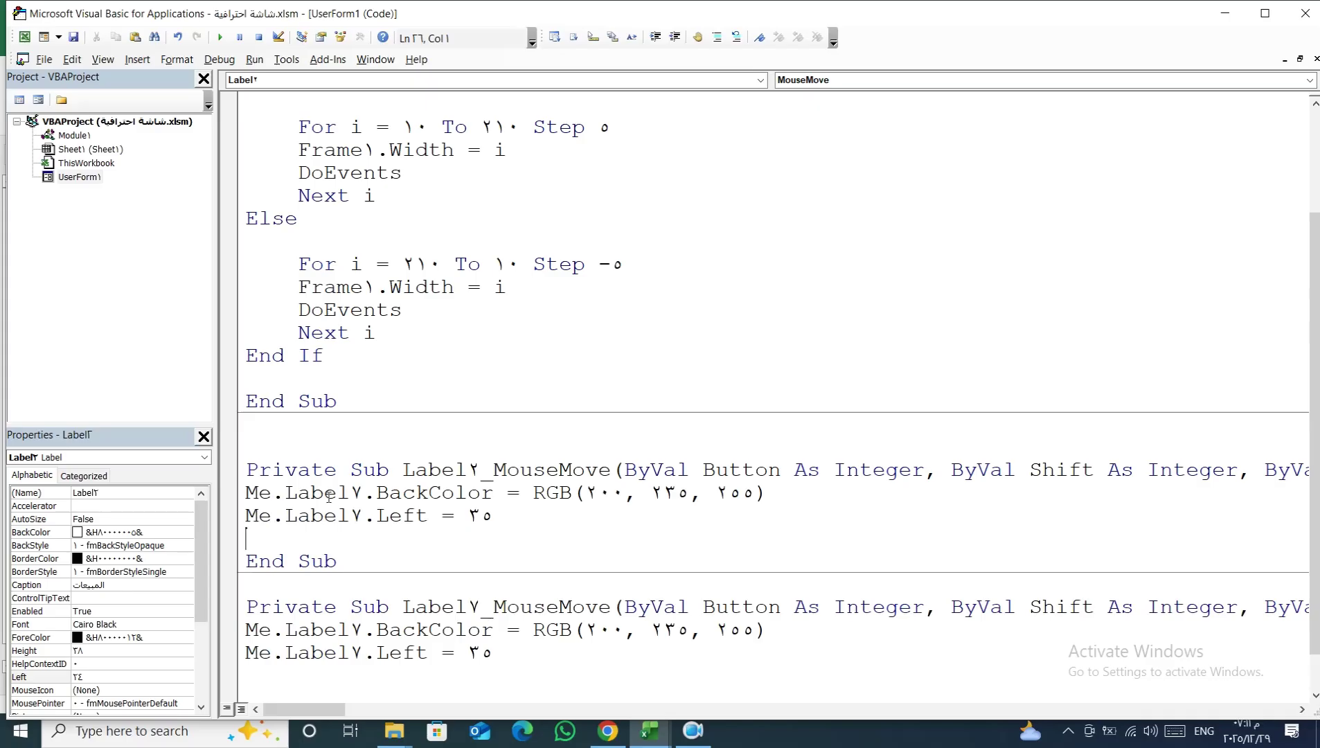
left_click_drag(348, 494, 360, 493)
type("2")
left_click_drag(349, 515, 360, 515)
type("2")
left_click(219, 37)
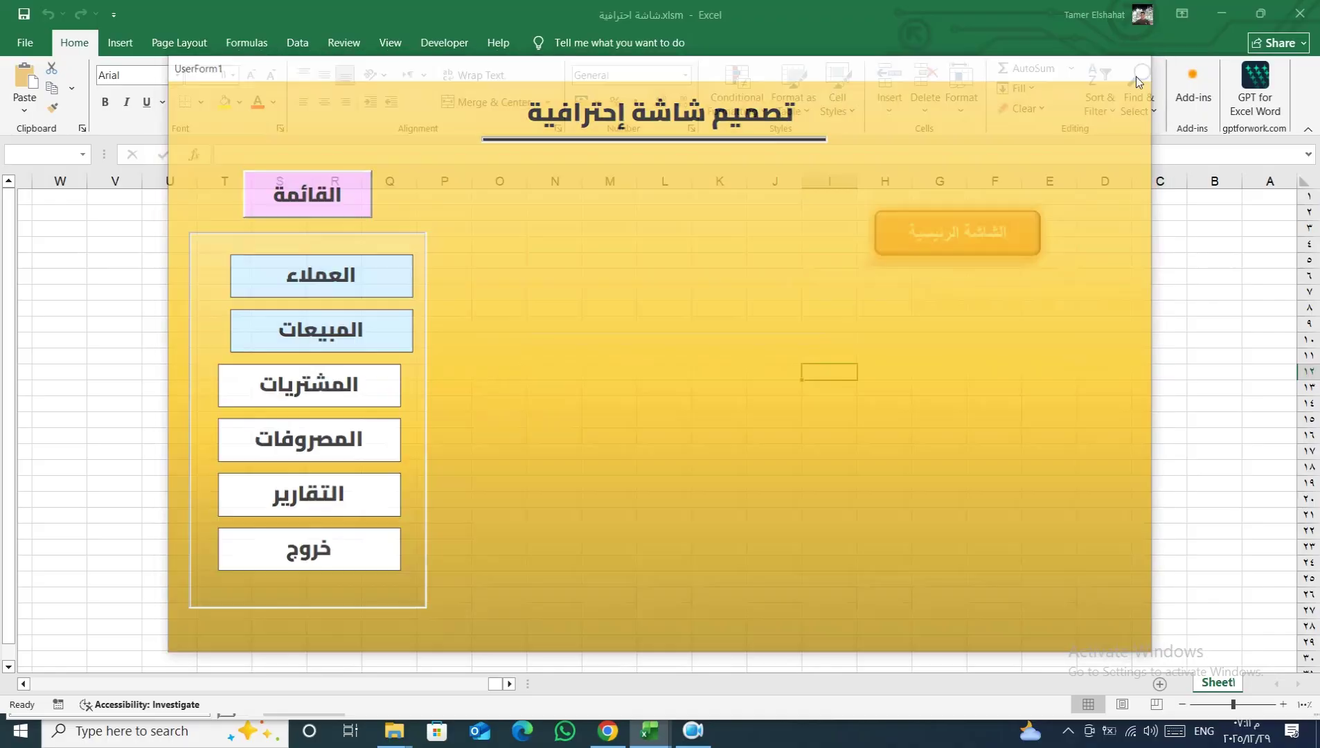
Change Label7's hover BackColor to RGB(250, 200, 200) and preview the pink highlight on the running form
left_click(1142, 65)
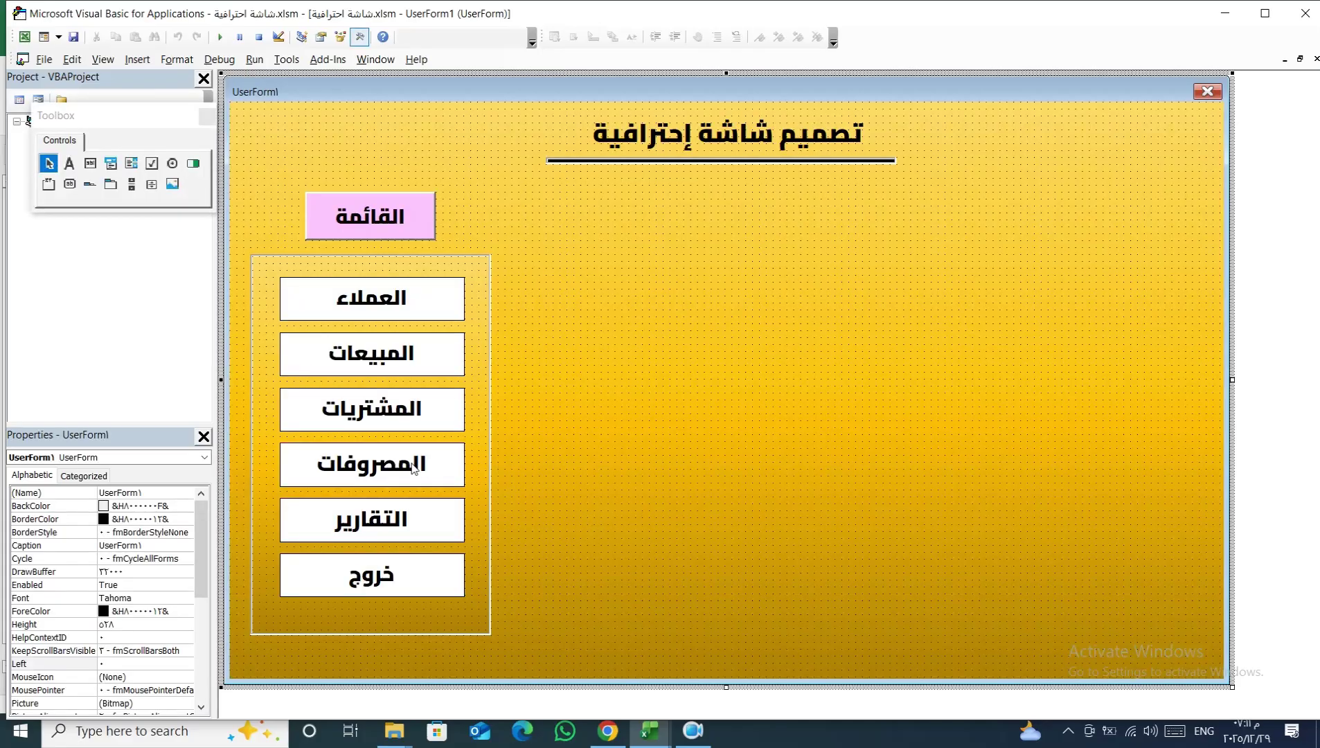
double_click(426, 360)
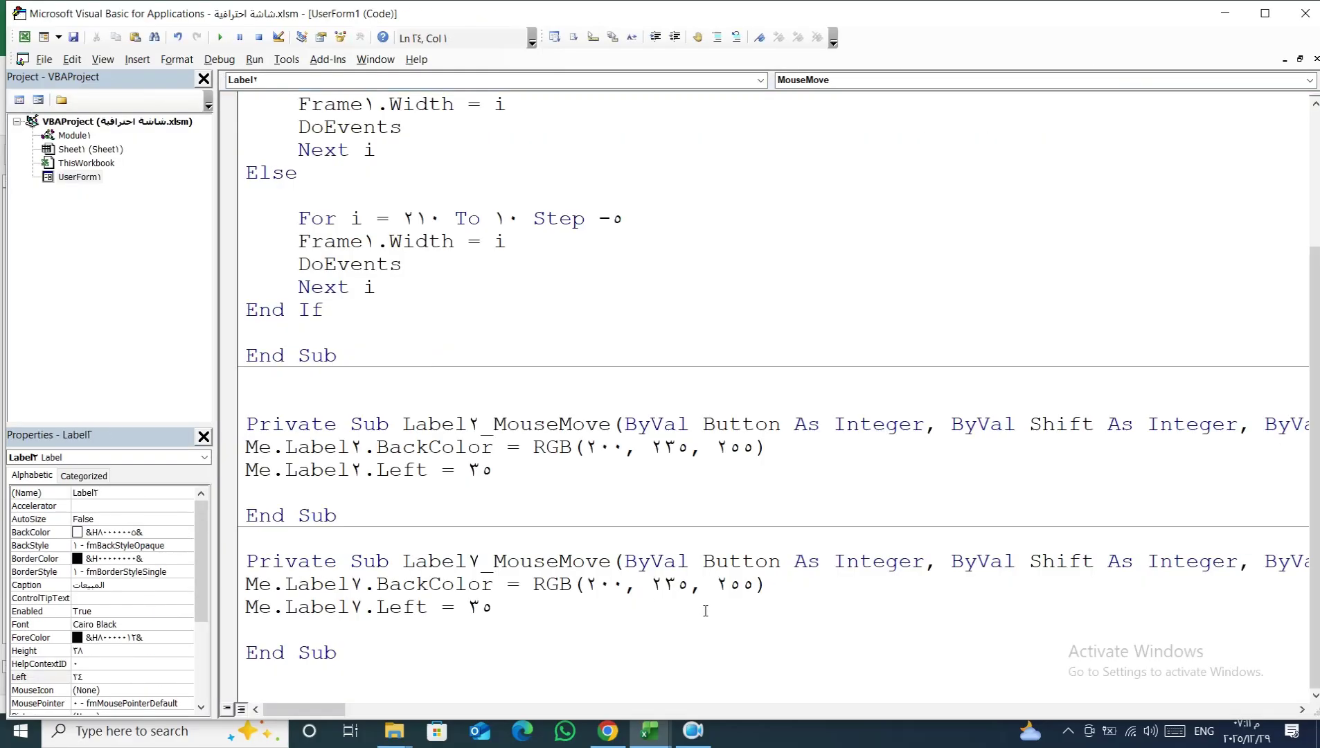
double_click(610, 585)
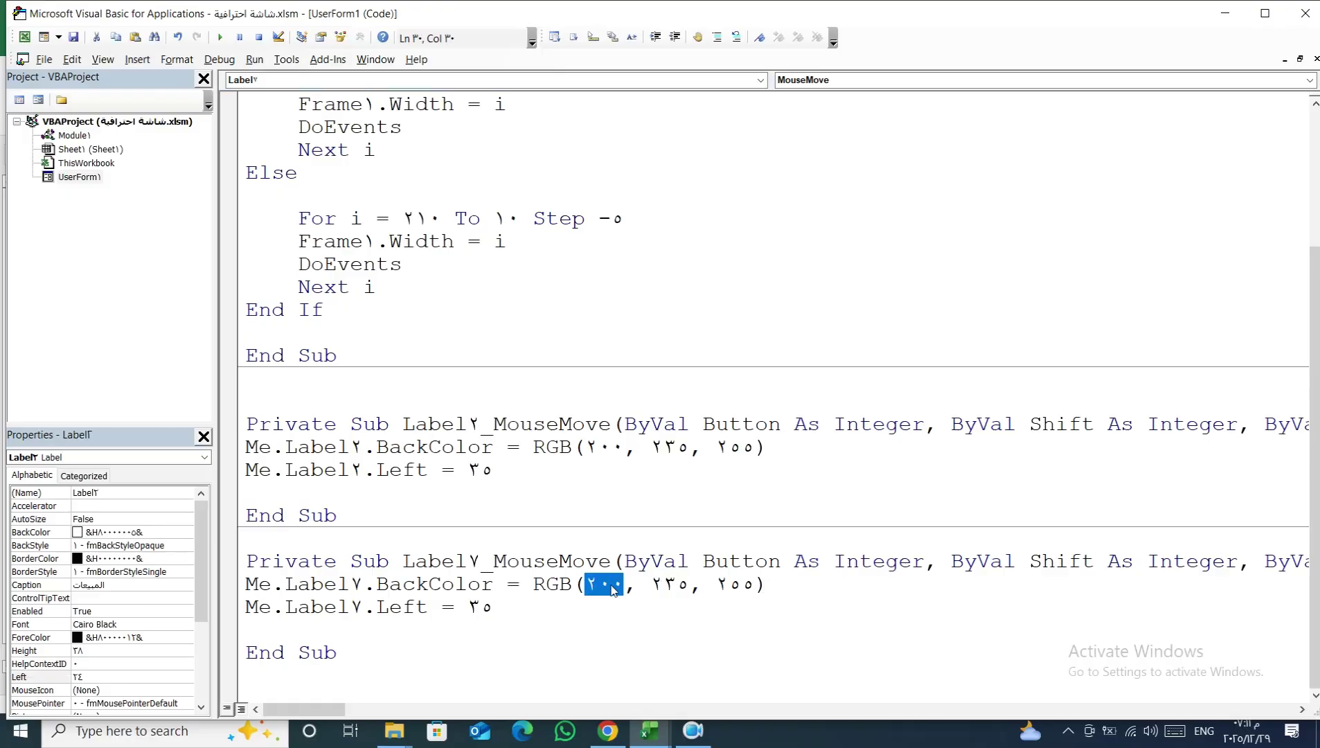
type("250")
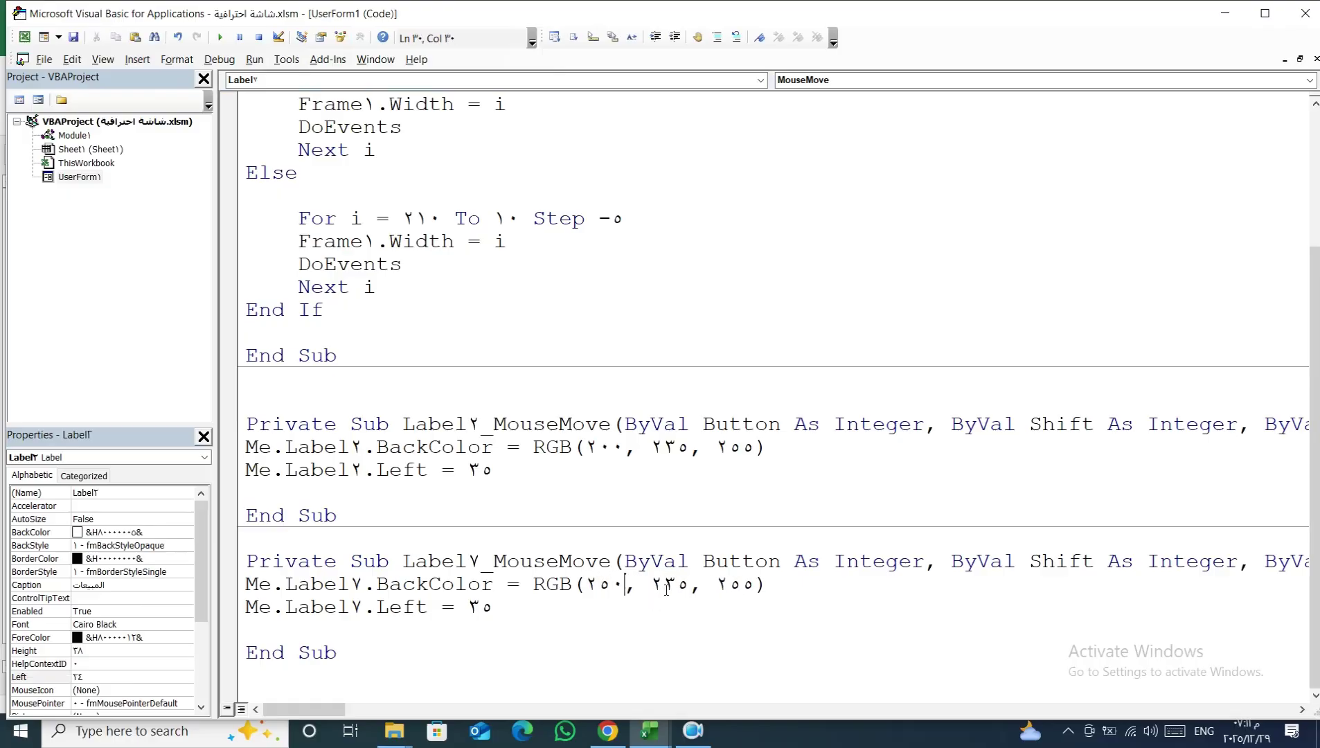
double_click(667, 589)
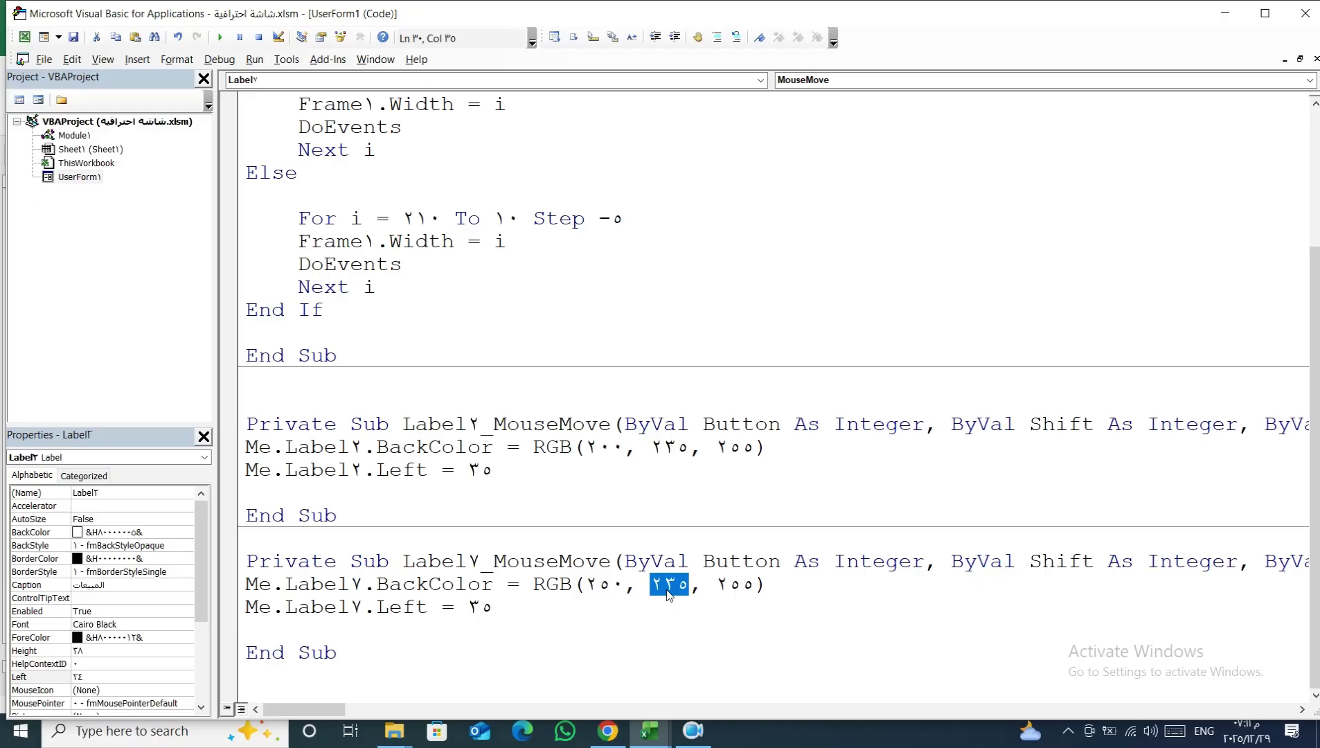
type("200")
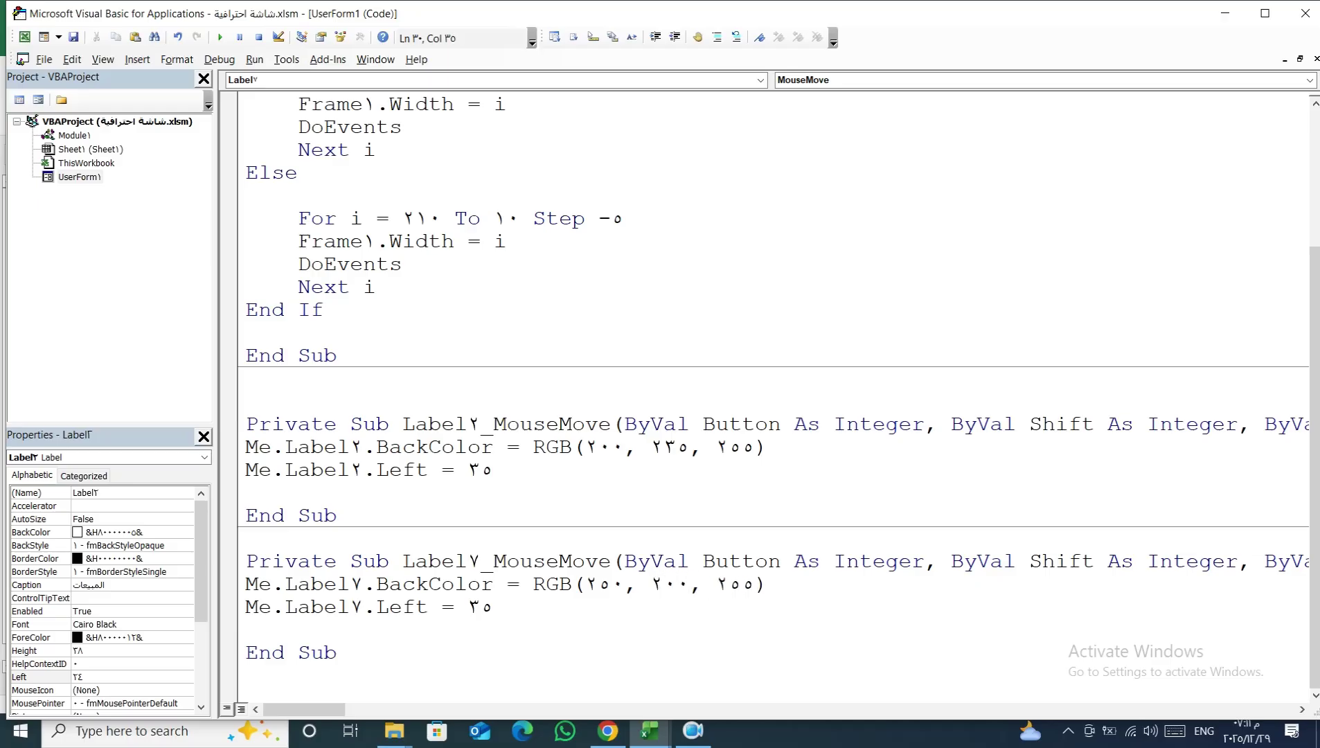
double_click(735, 584)
type("200")
left_click(220, 38)
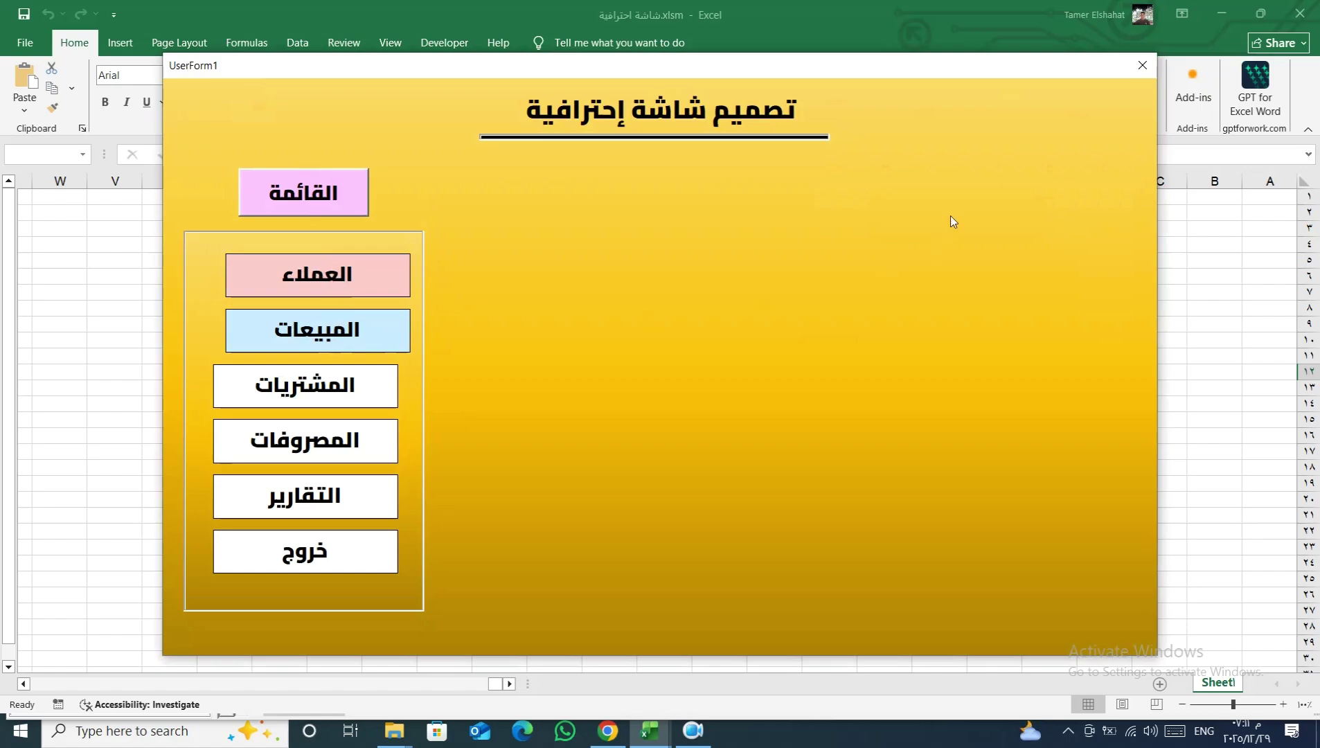
left_click(1142, 66)
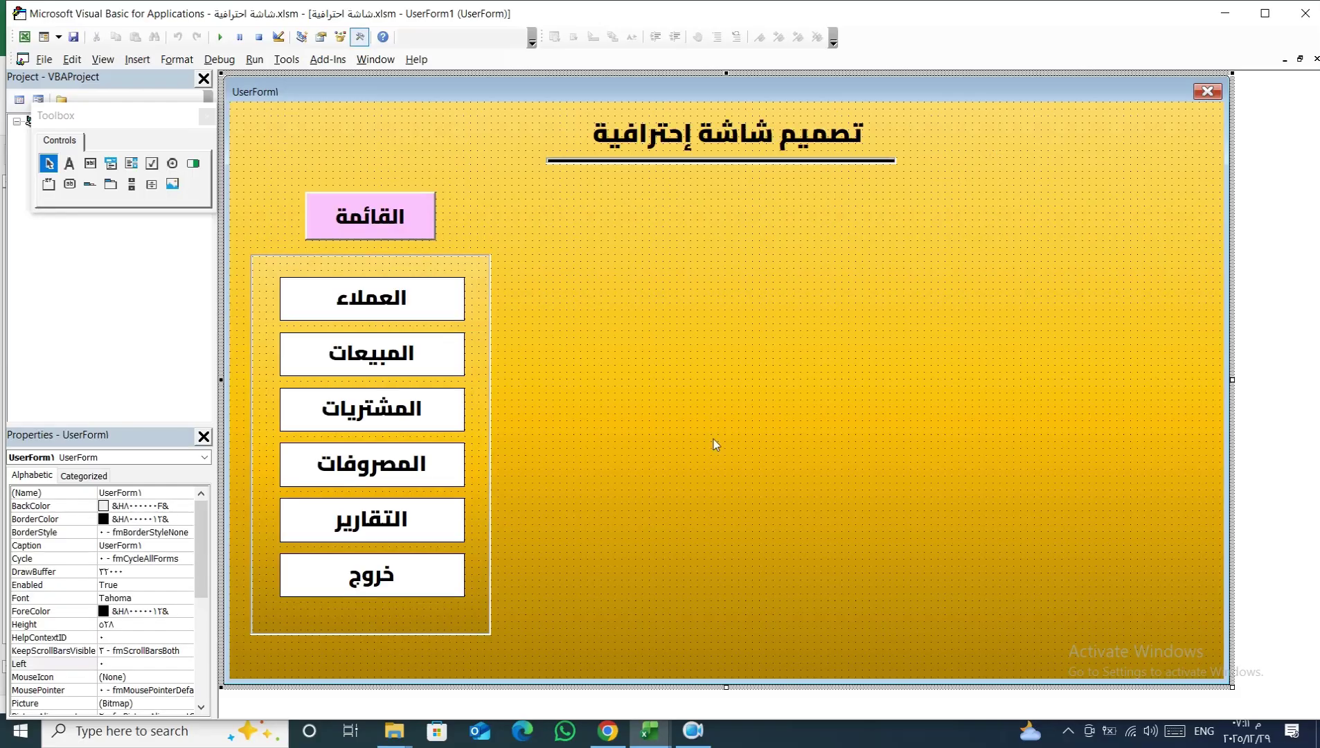
Change Label7's hover BackColor back to RGB(200, 235, 255), then reopen the purchases label's code
double_click(419, 356)
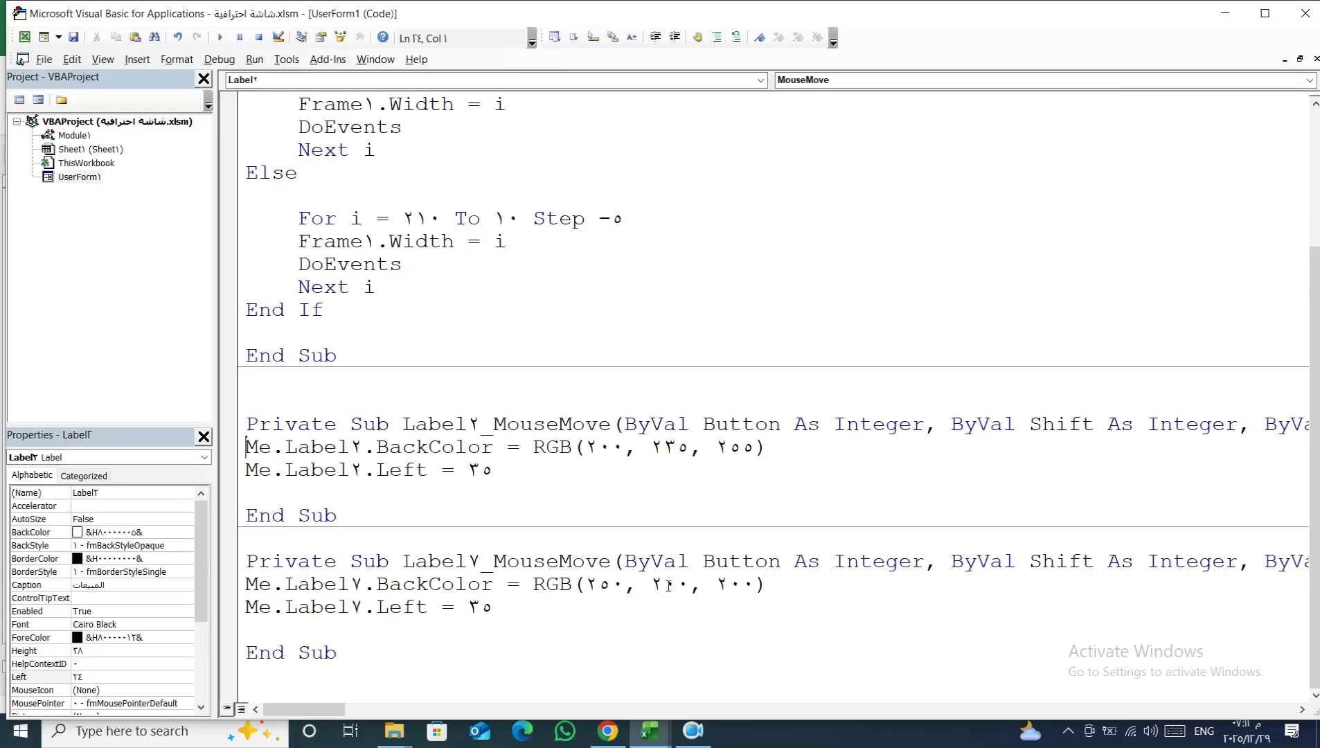
left_click_drag(665, 585, 681, 585)
type("0")
double_click(603, 586)
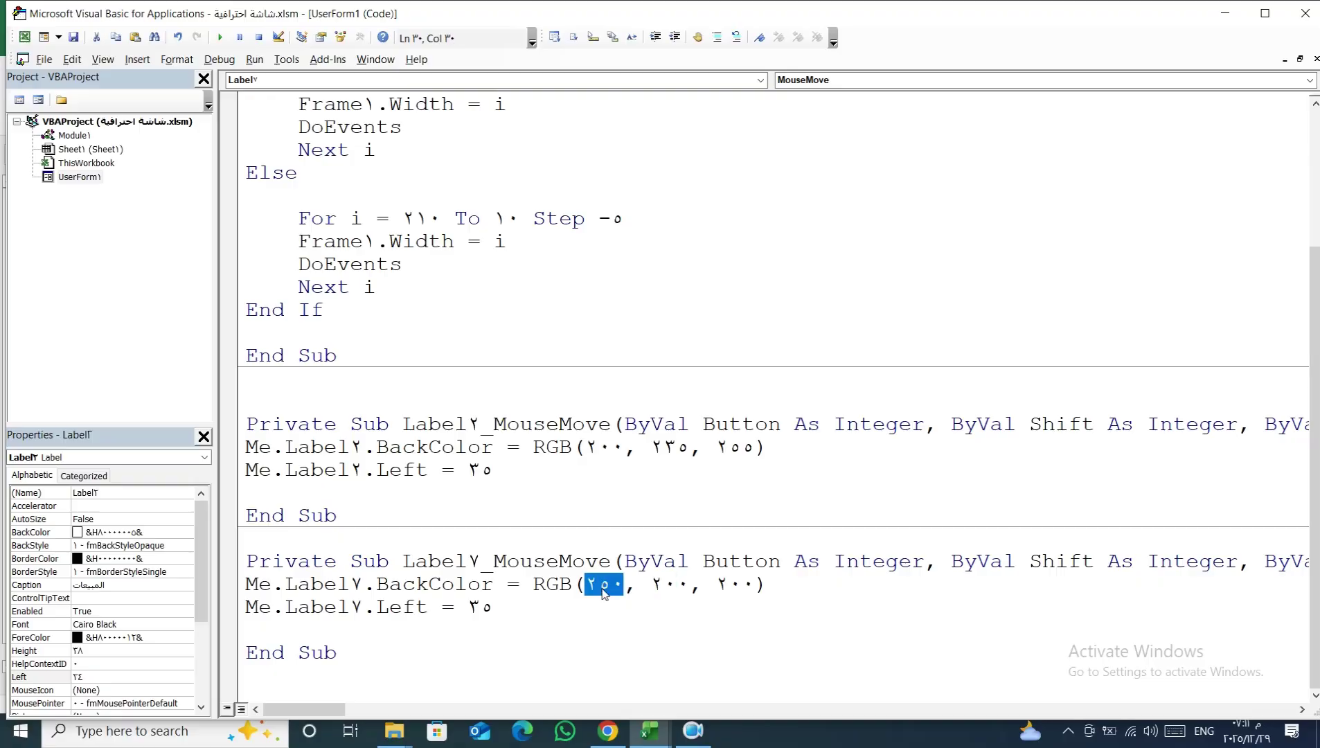
type("200")
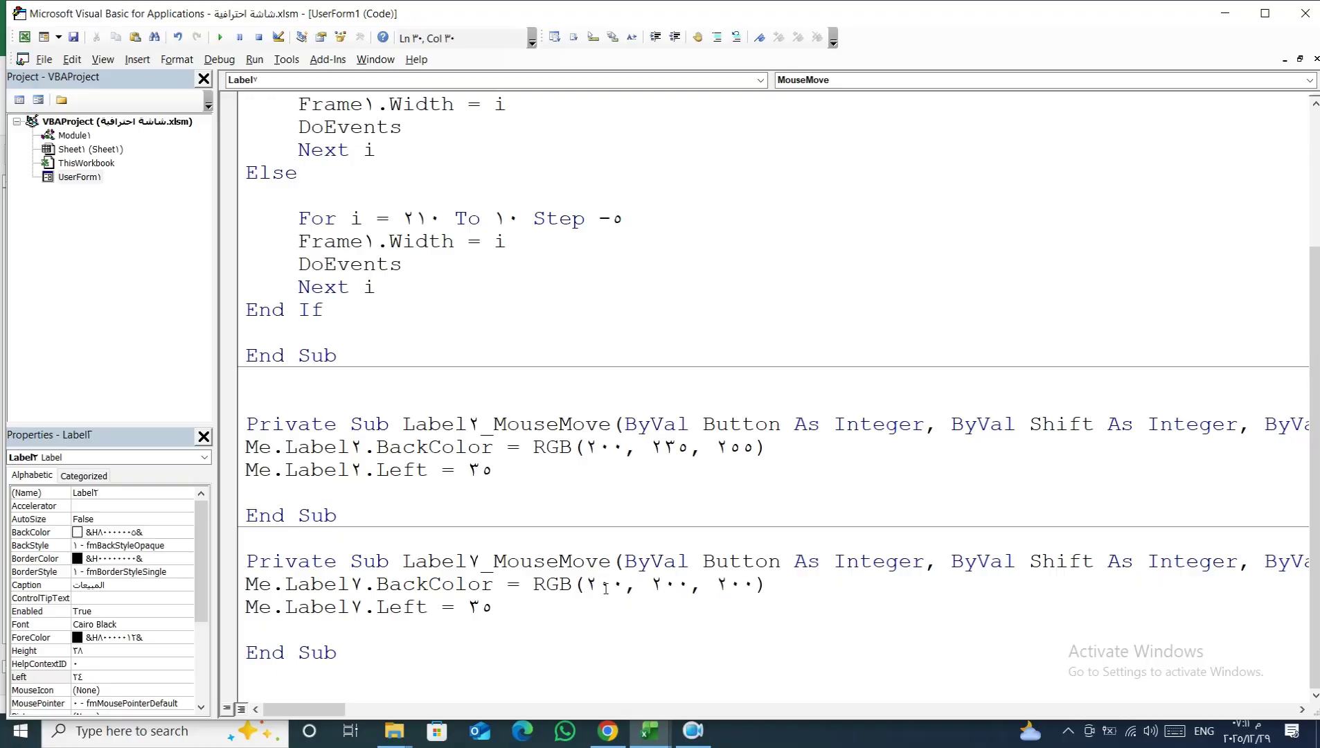
double_click(668, 587)
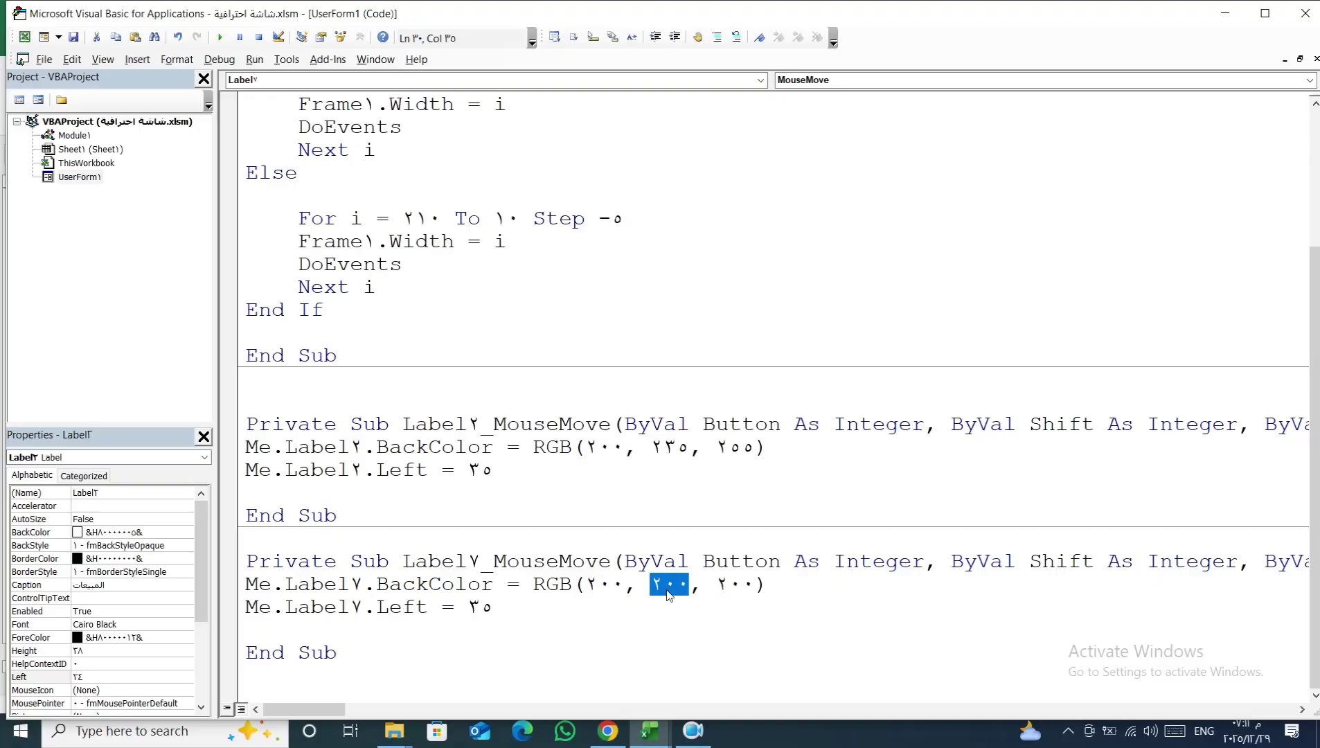
type("235")
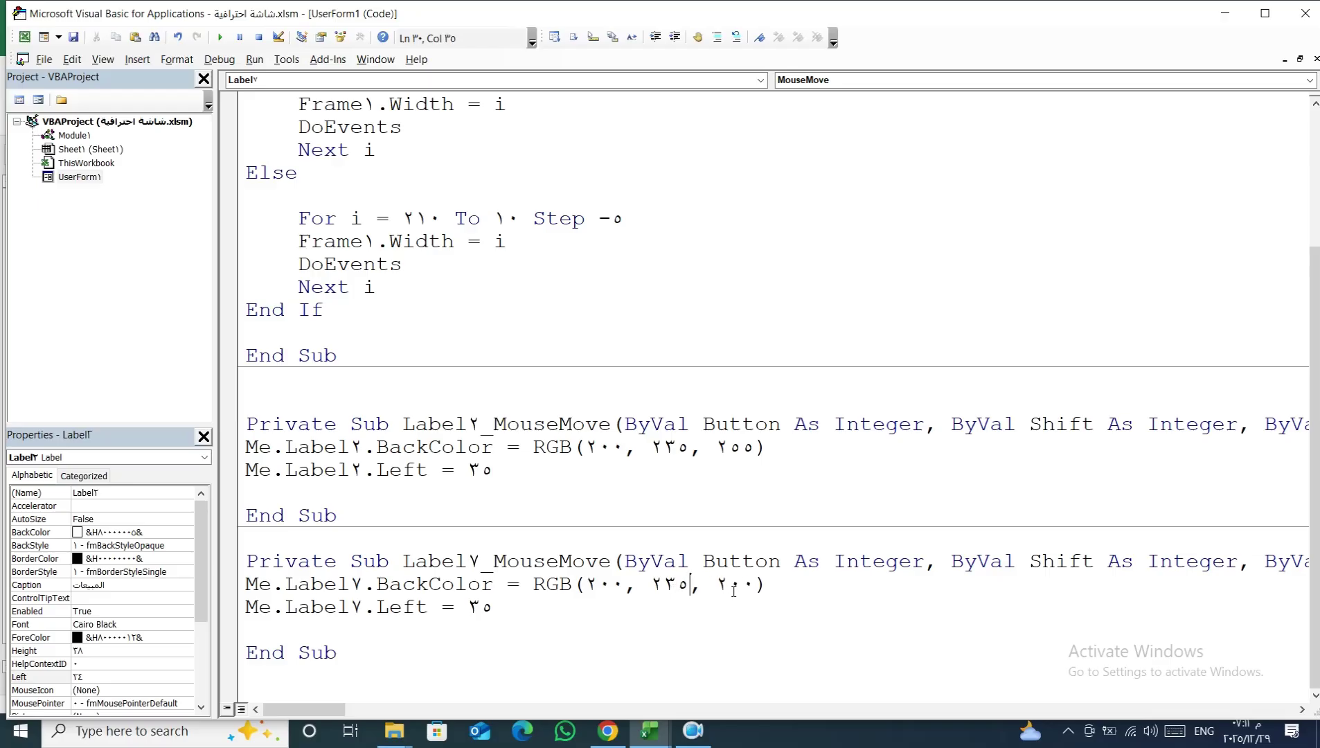
double_click(734, 590)
type("25")
type("5")
double_click(57, 178)
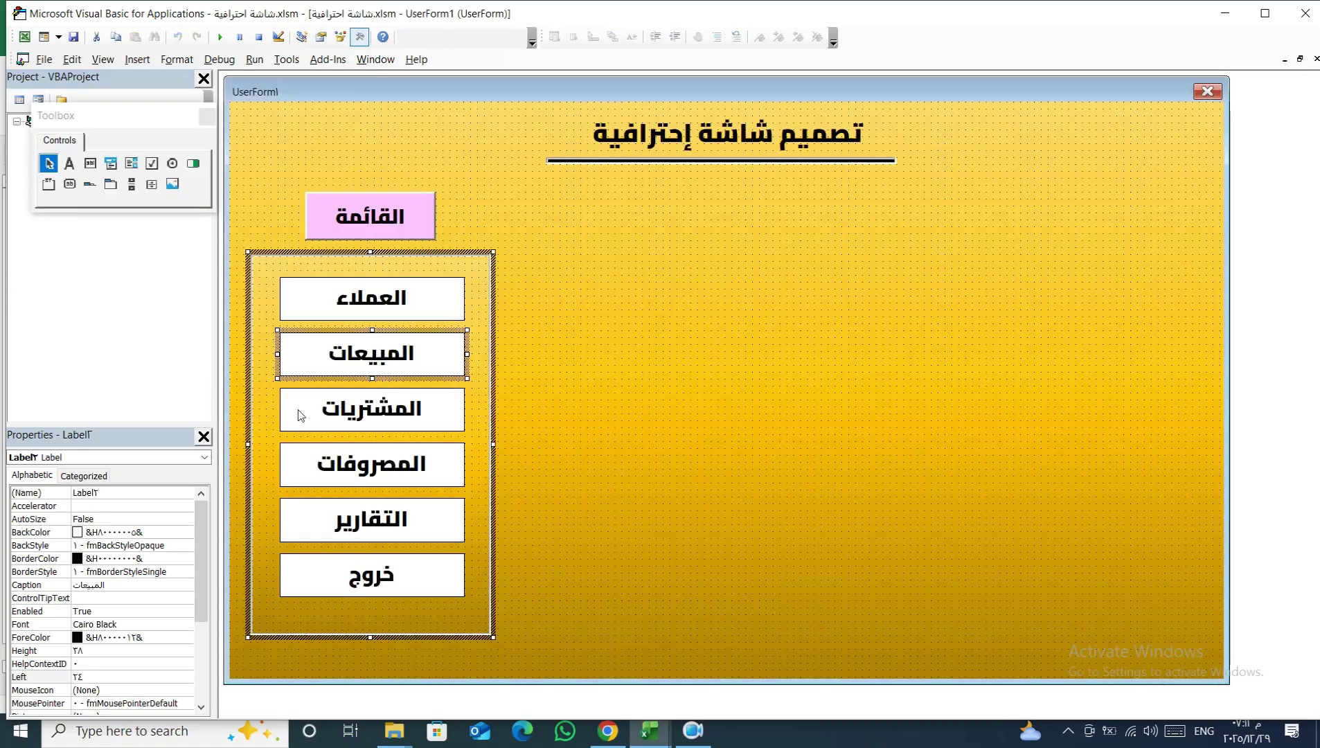
double_click(378, 412)
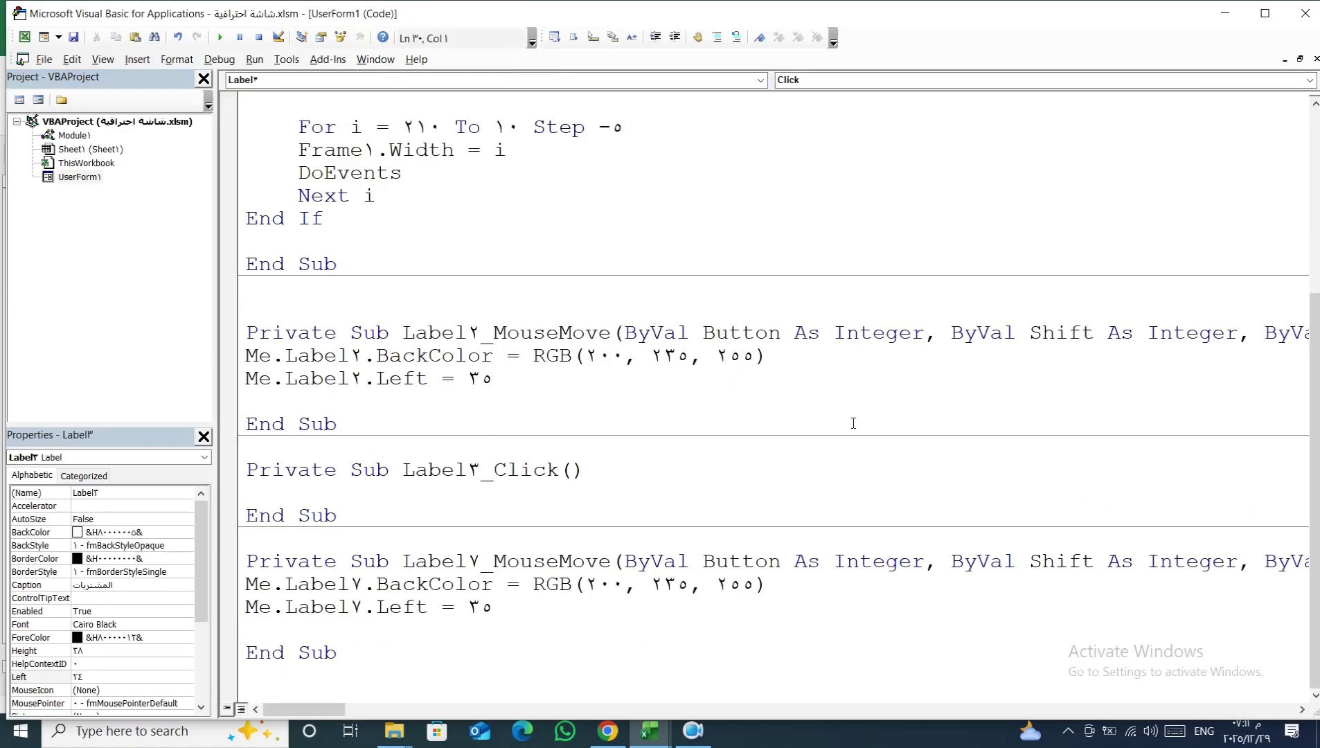
Add a Label3_MouseMove procedure and delete the empty Label3_Click stub
left_click(1309, 79)
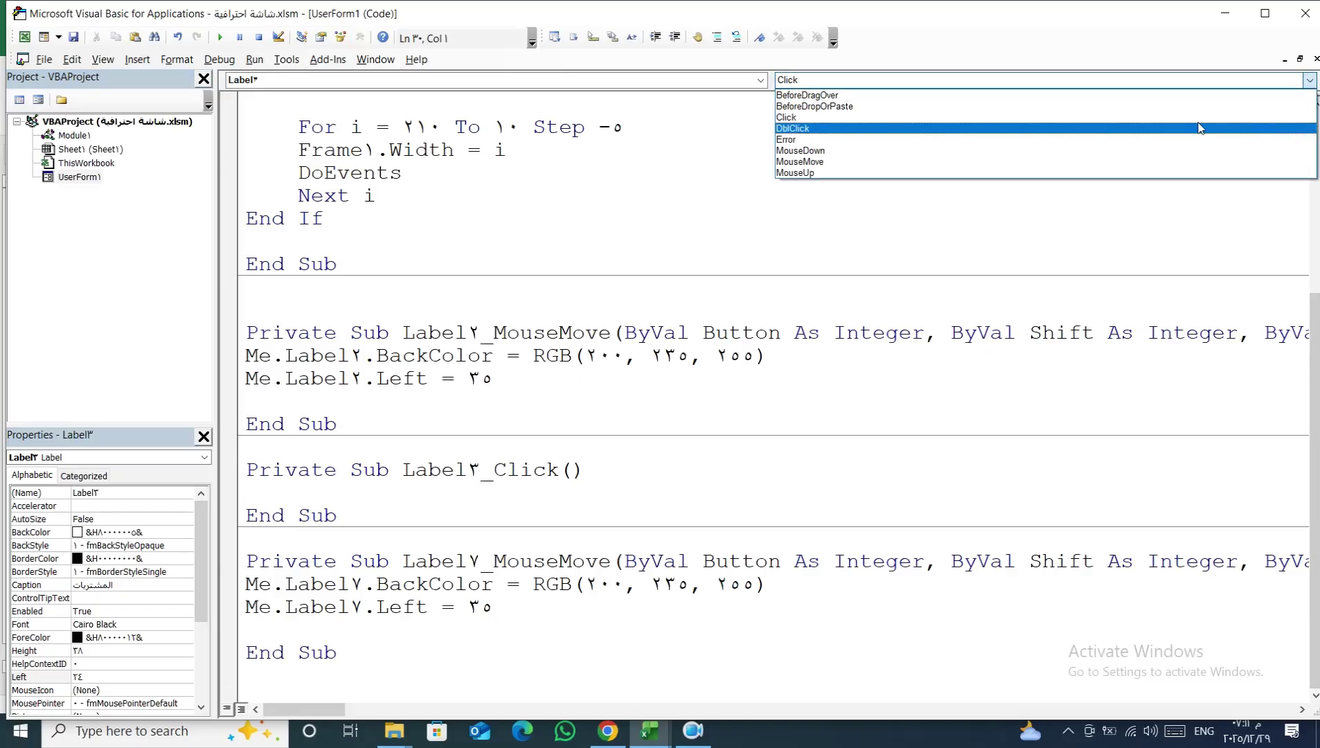
left_click(1200, 161)
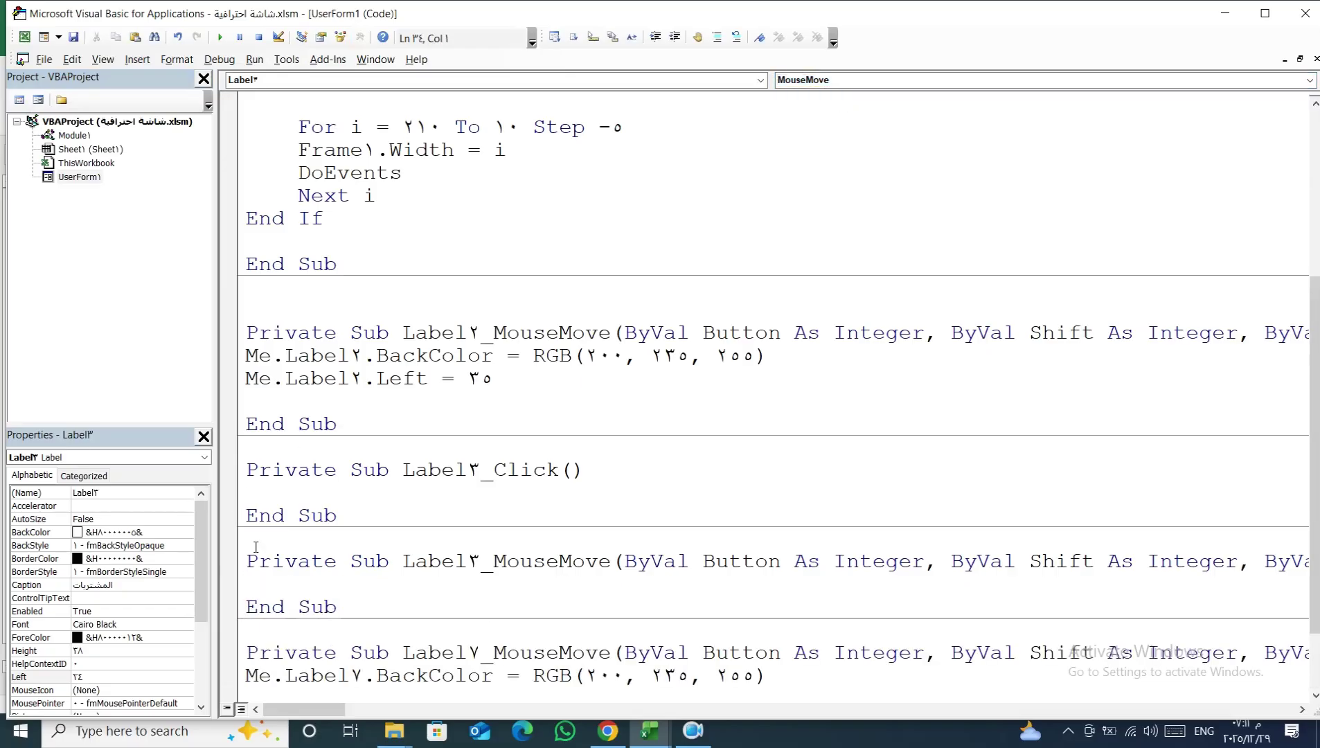
left_click_drag(244, 538, 235, 472)
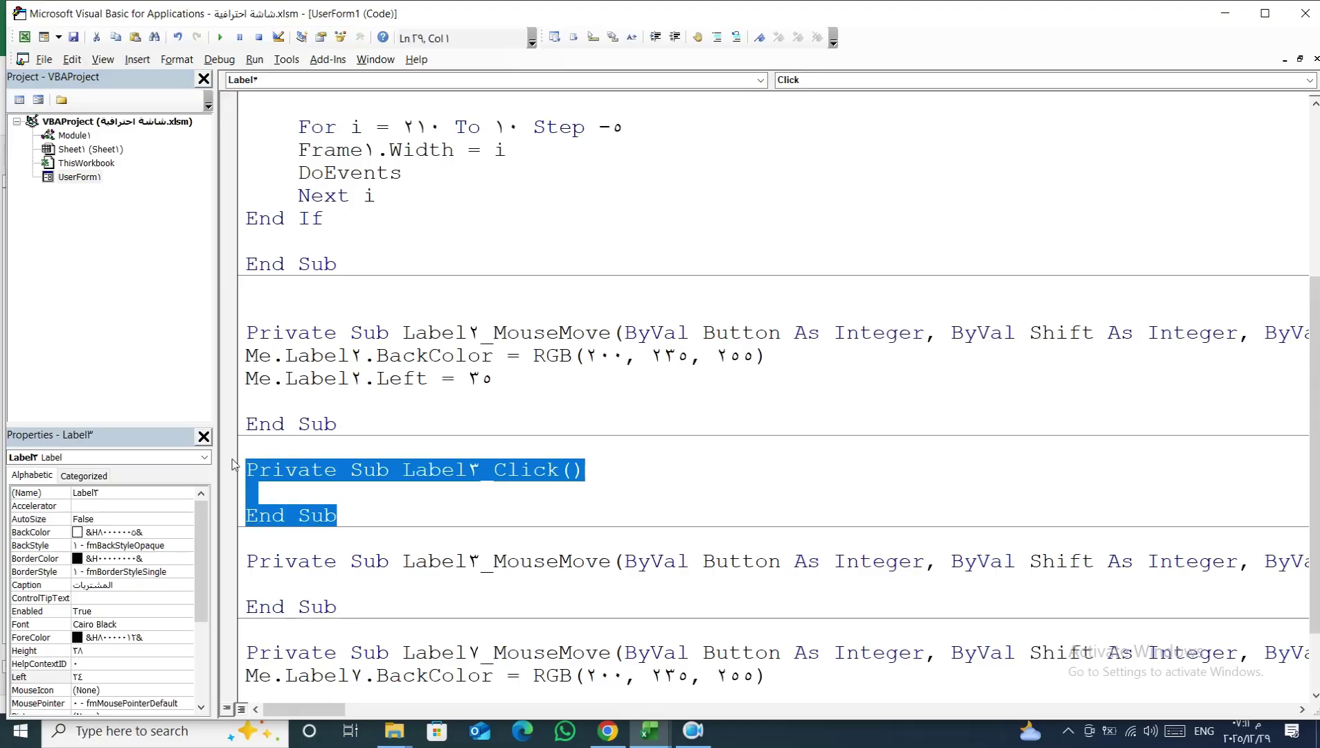
key("Delete")
key("BackSpace")
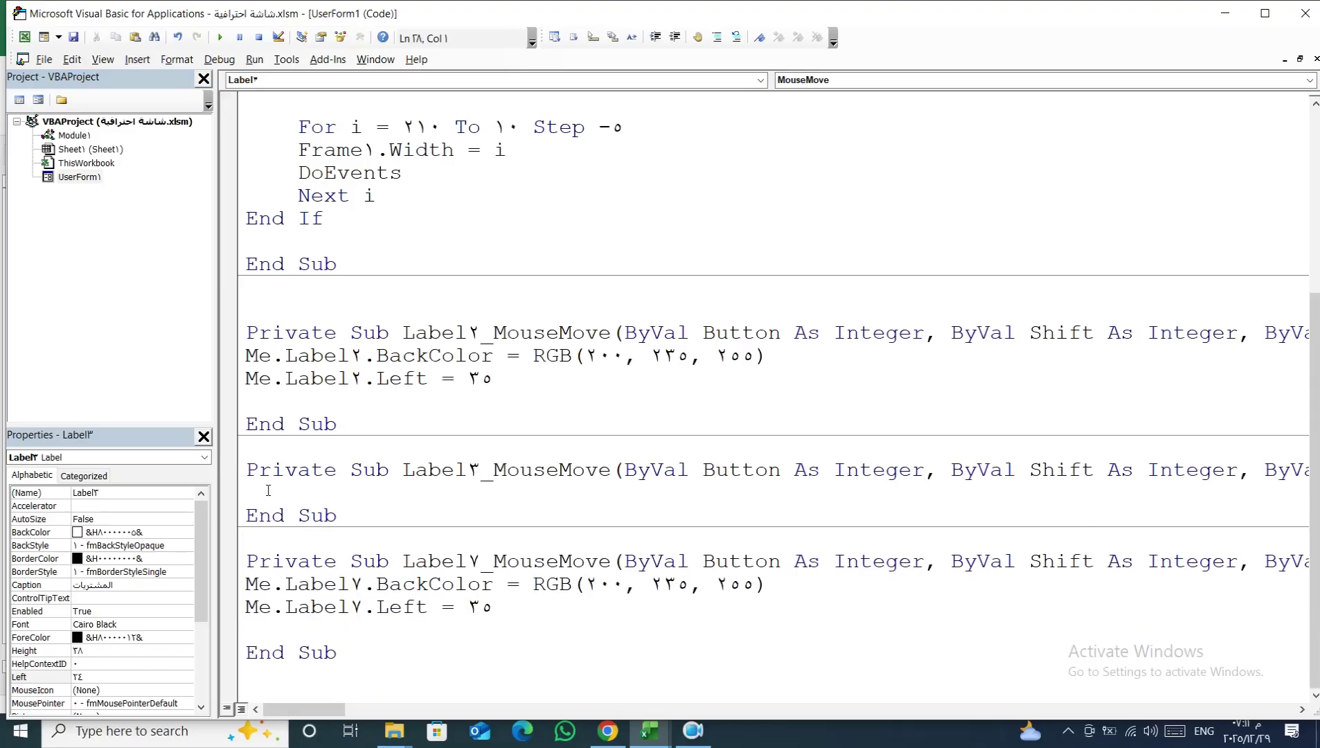
left_click(269, 491)
Paste Label7's BackColor and Left lines into Label3_MouseMove and retarget both to Label3
left_click_drag(235, 585, 236, 609)
key("ctrl+c")
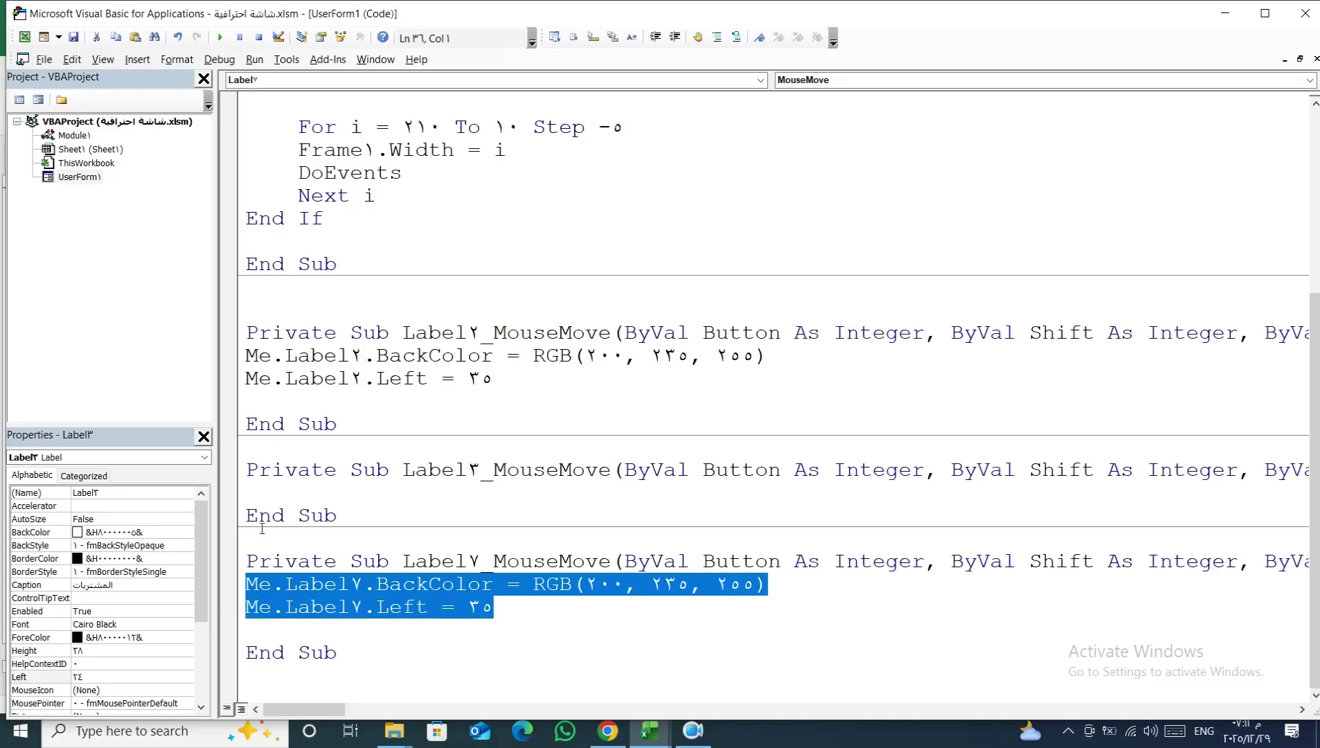
left_click(261, 492)
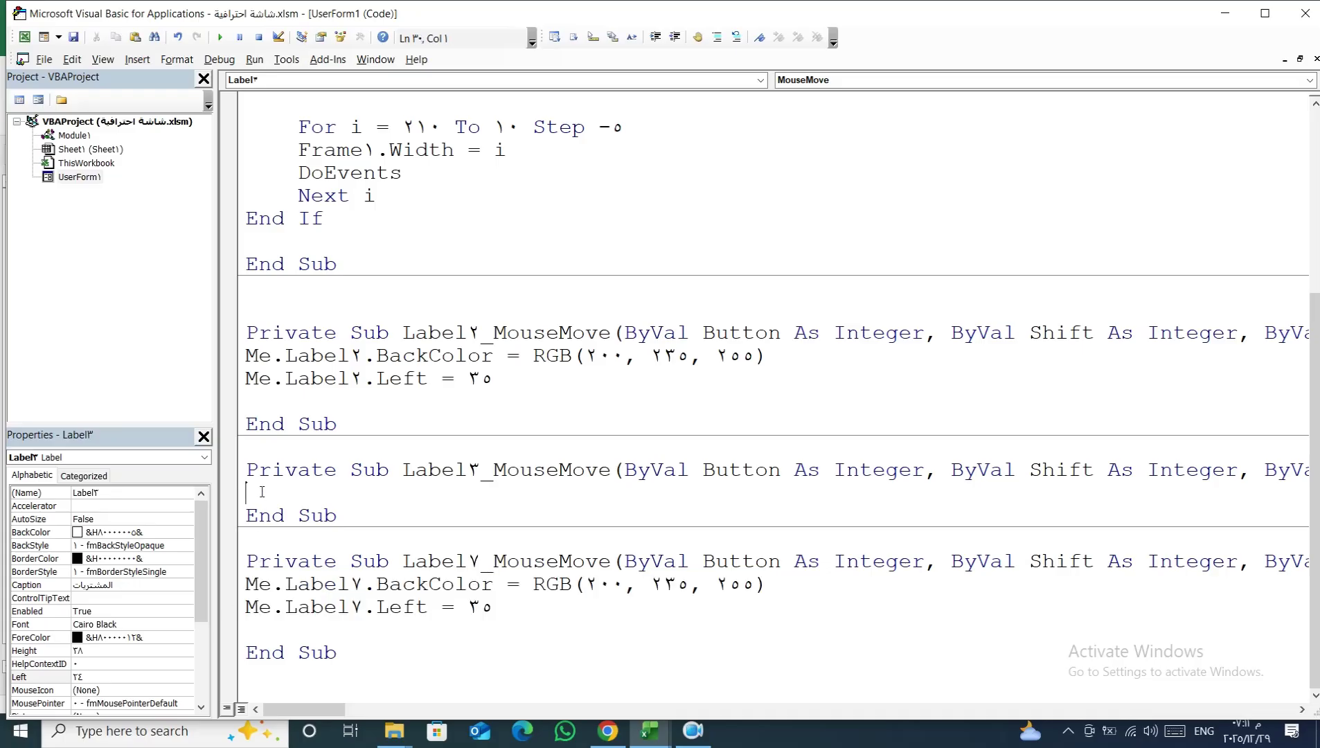
key("ctrl+v")
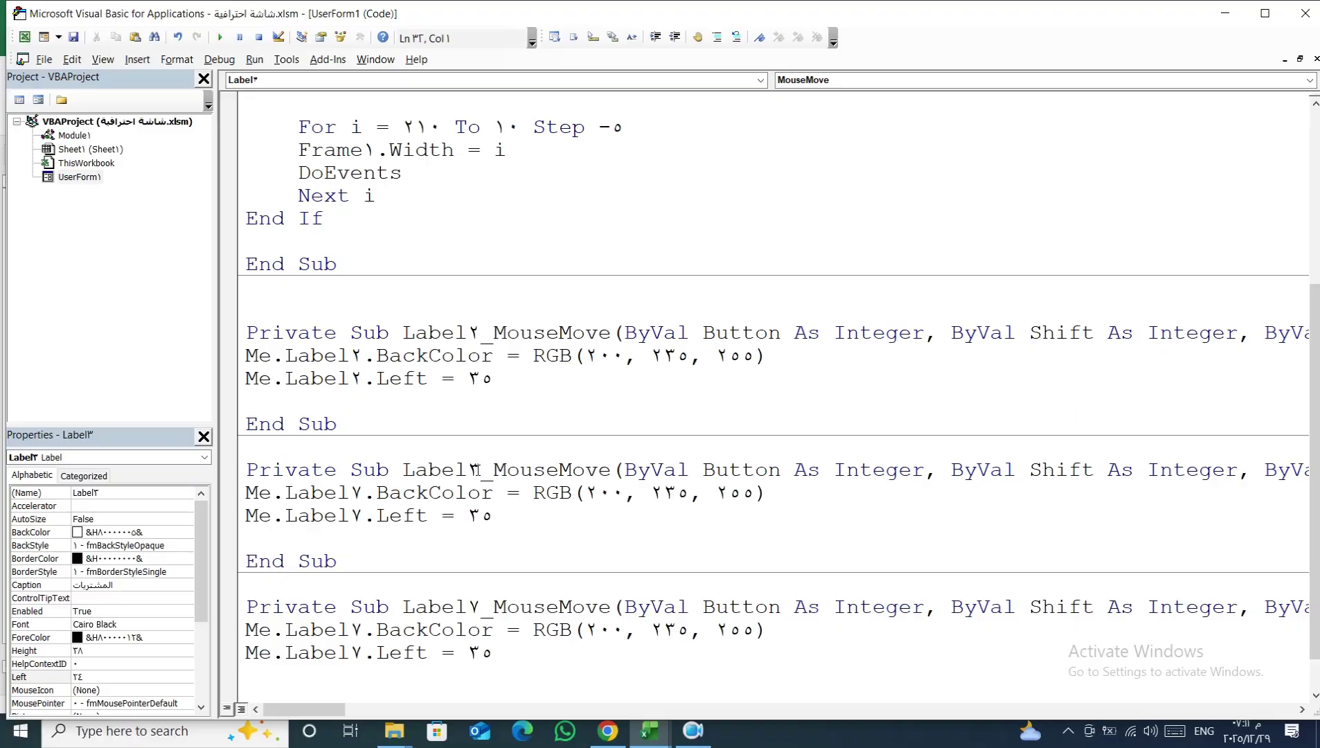
left_click_drag(483, 470, 467, 470)
key("ctrl+c")
left_click_drag(351, 494, 362, 493)
key("ctrl+v")
left_click_drag(350, 516, 363, 516)
key("ctrl+v")
double_click(81, 177)
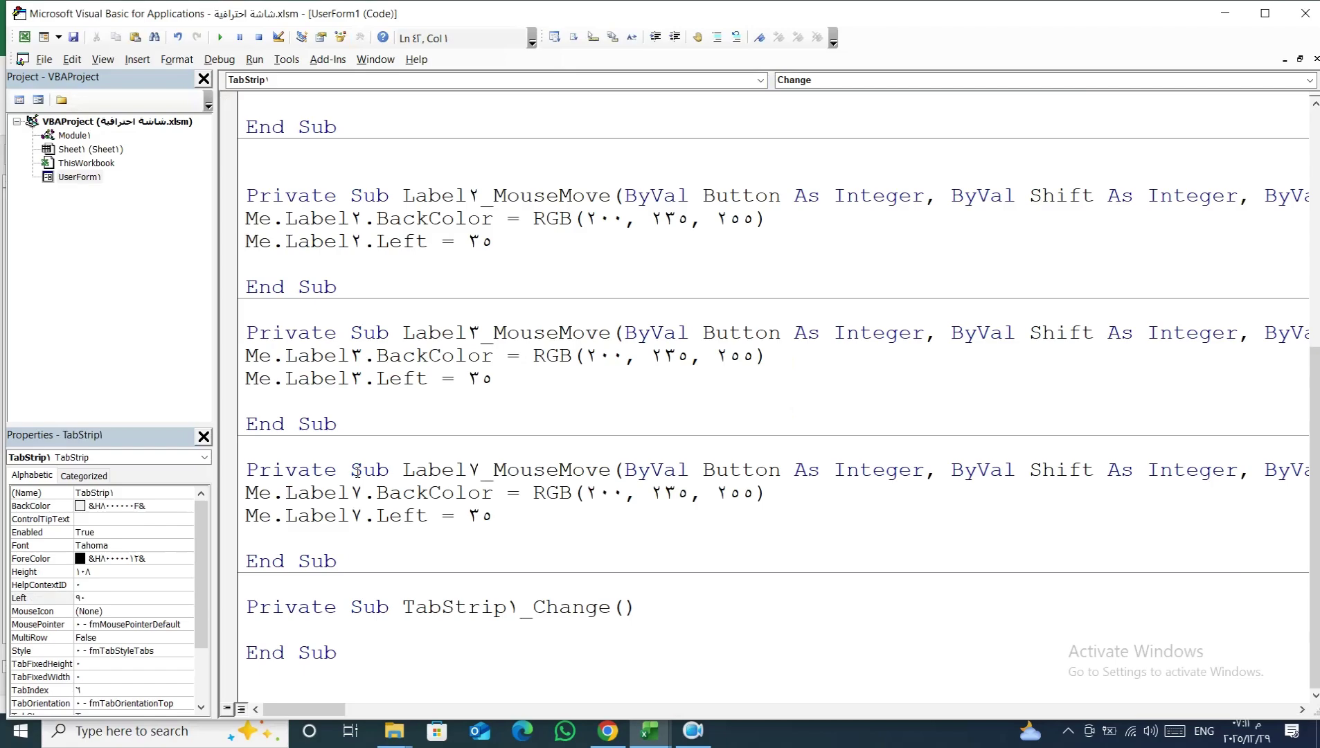
Delete the empty TabStrip1_Change and TabStrip1_MouseMove subs and the stray TabStrip1 control
left_click(1310, 82)
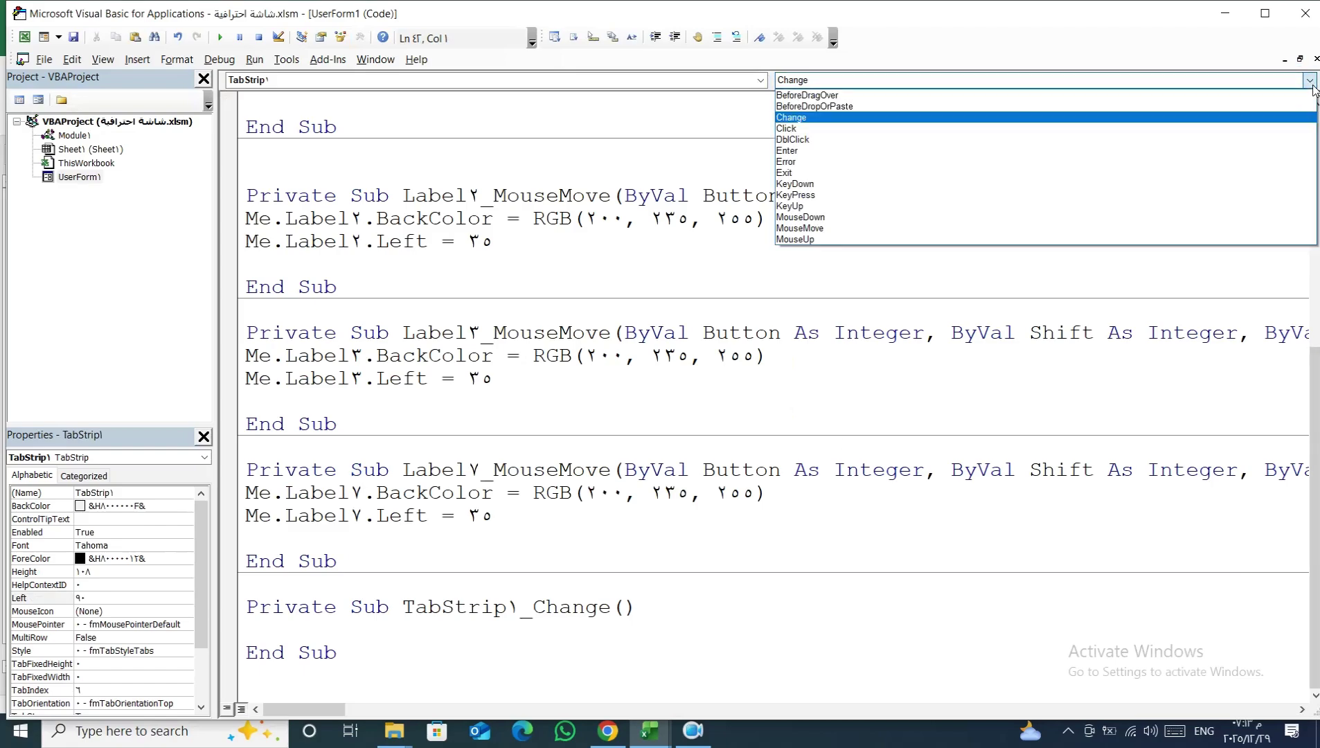
left_click(1147, 231)
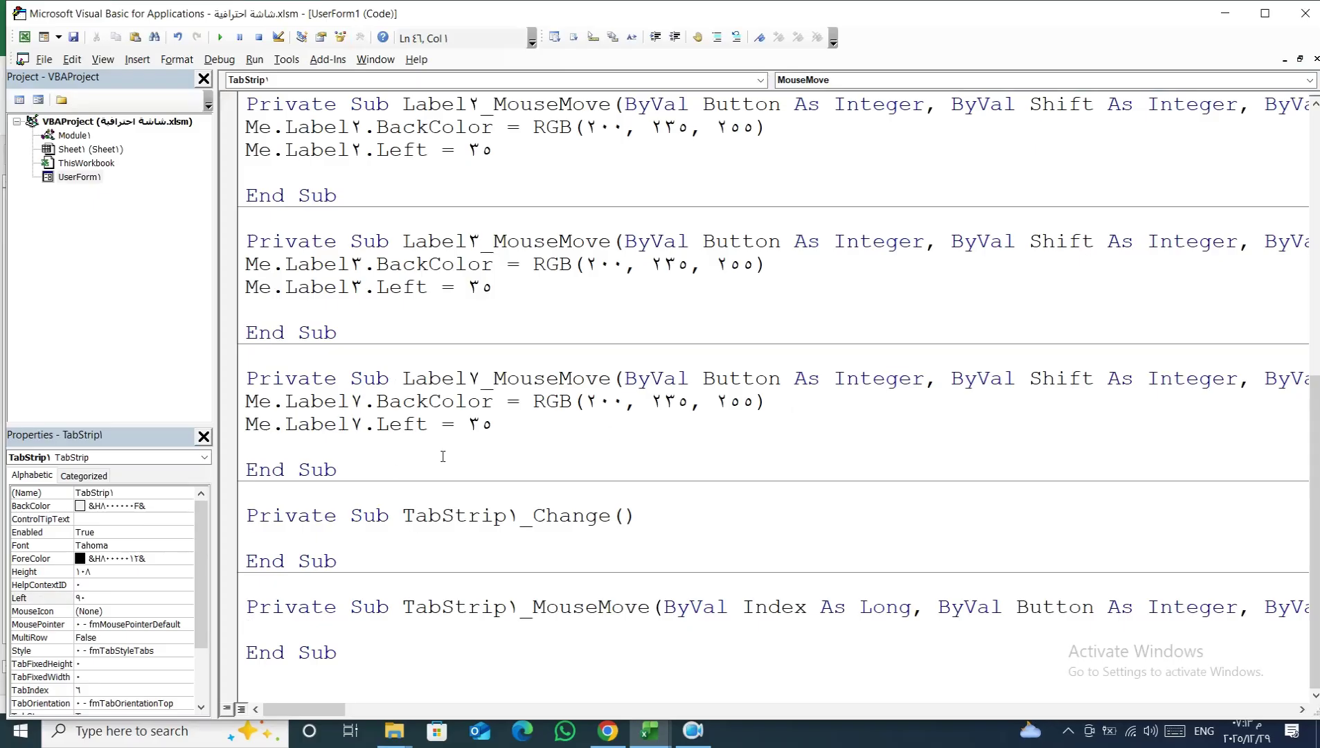
mouse_move(338, 562)
left_mouse_down()
mouse_move(289, 546)
mouse_move(253, 500)
left_mouse_up()
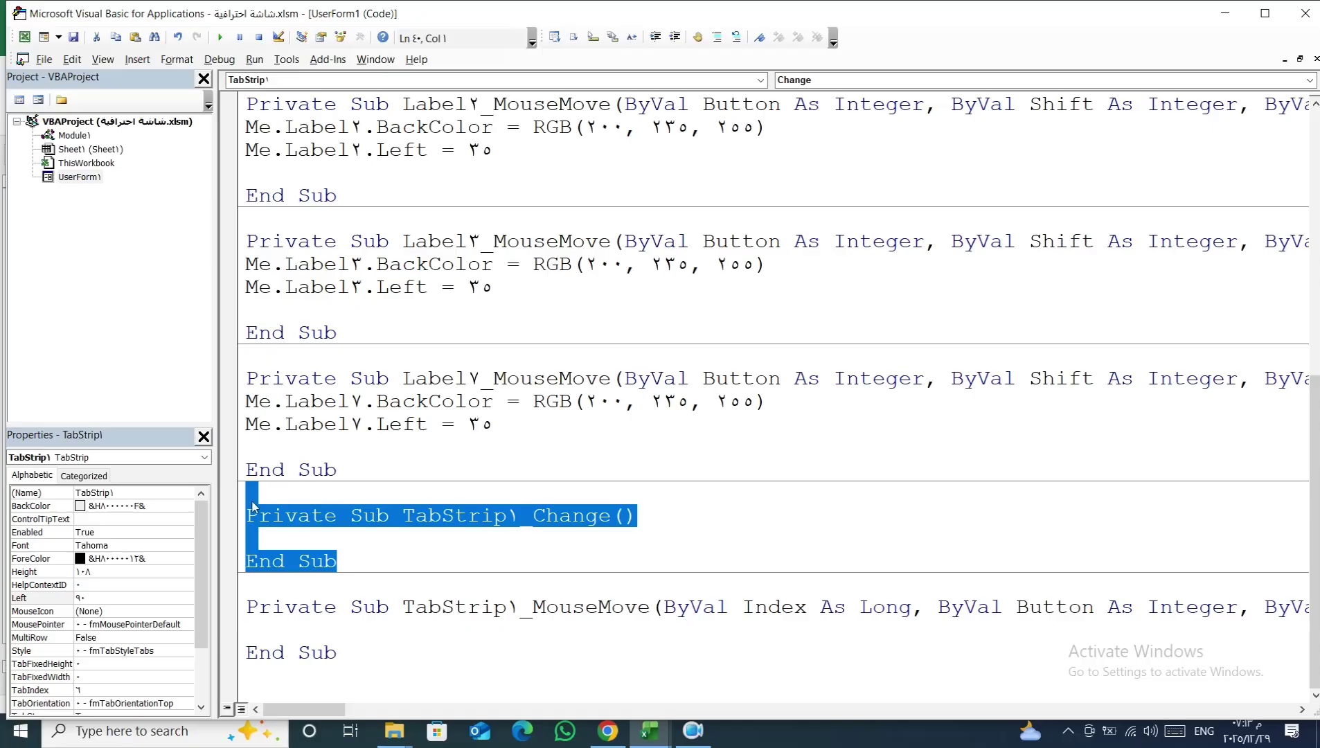
left_click_drag(352, 640, 249, 499)
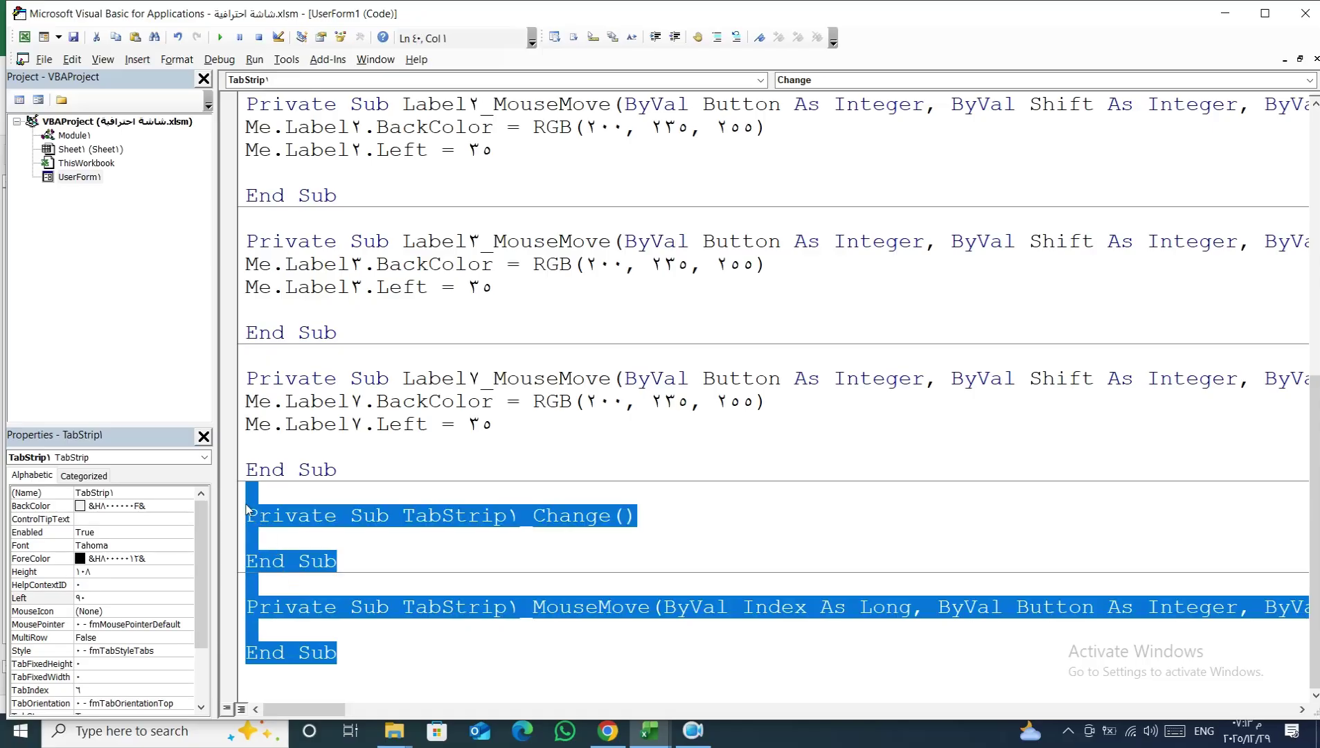
key("Delete")
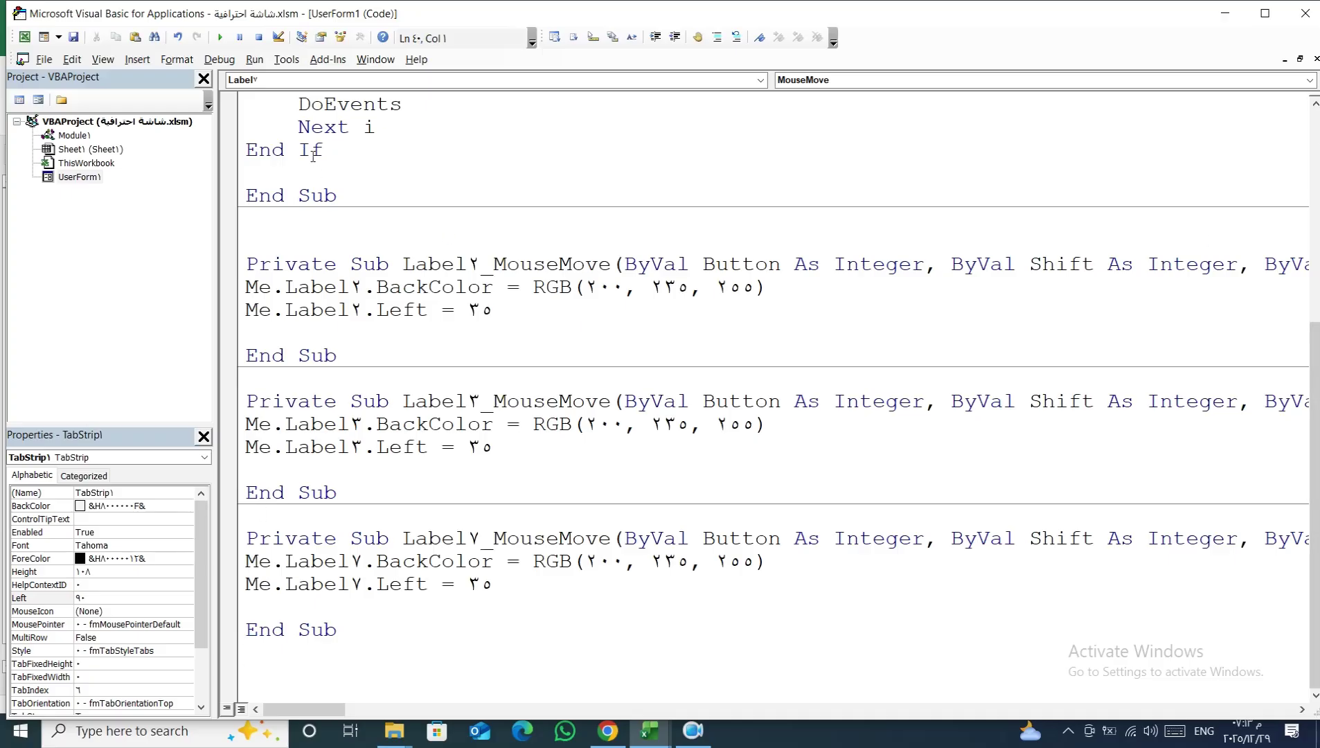
double_click(94, 178)
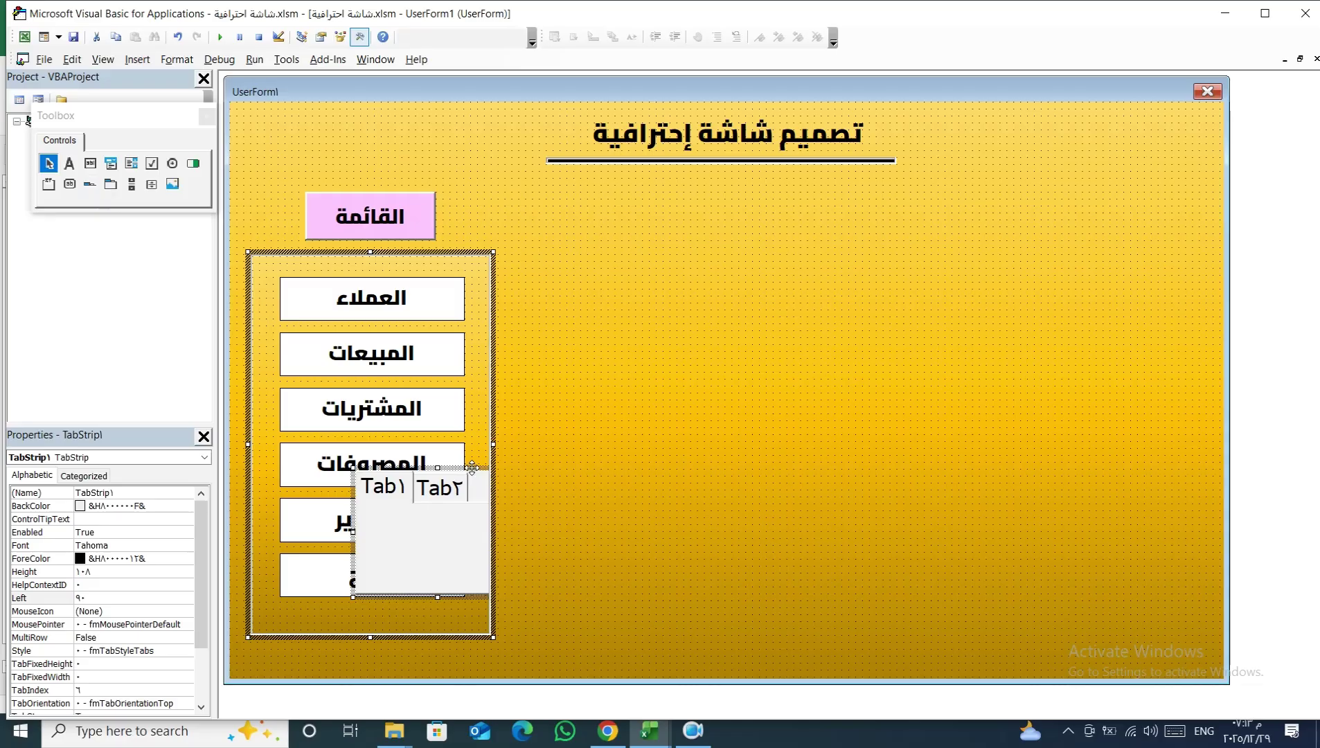
key("Delete")
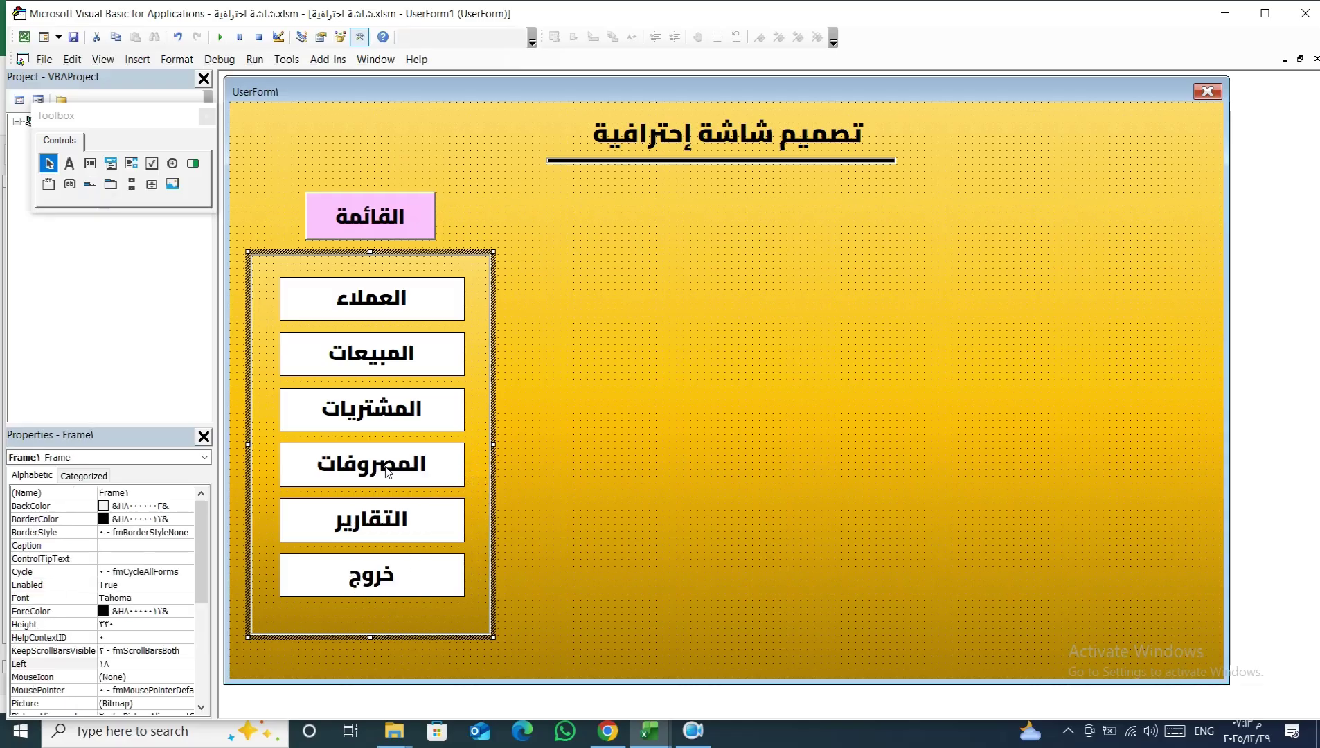
Add a Label4_MouseMove procedure for the expenses label and delete its empty Label4_Click stub
double_click(390, 471)
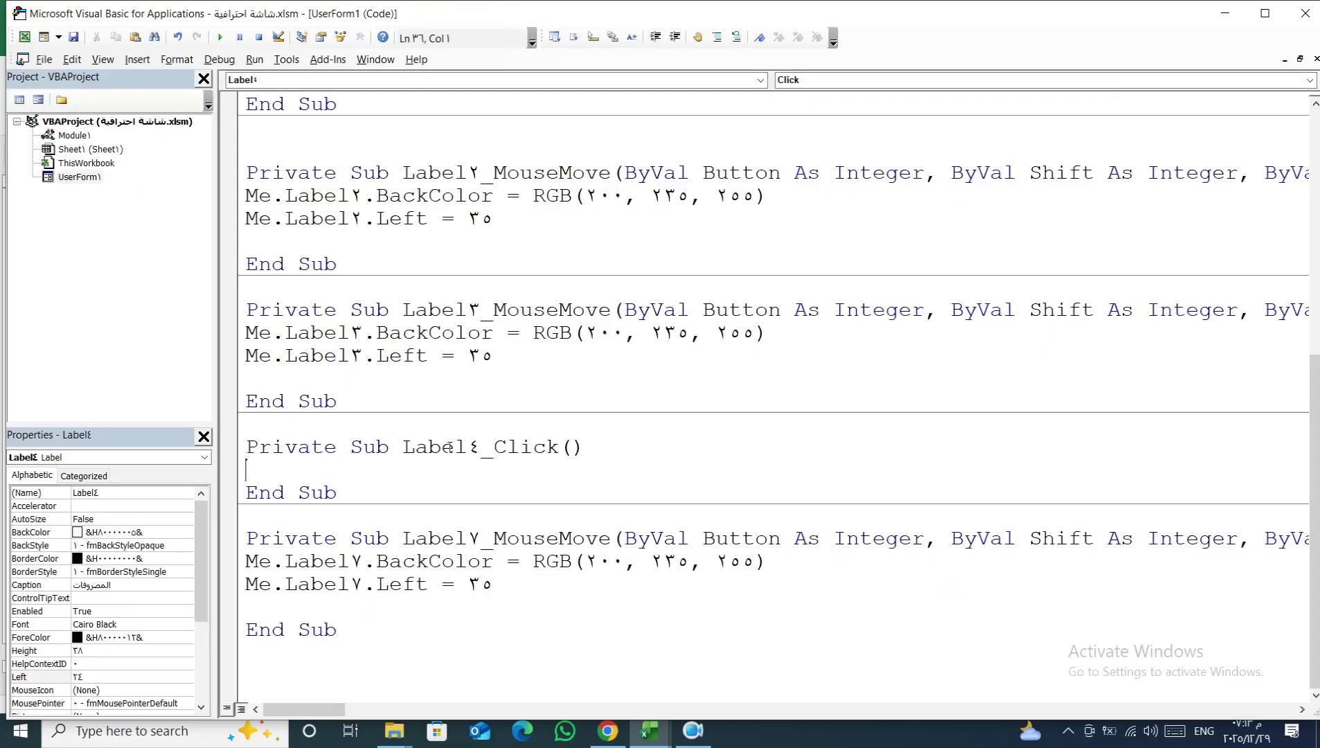
left_click(1308, 87)
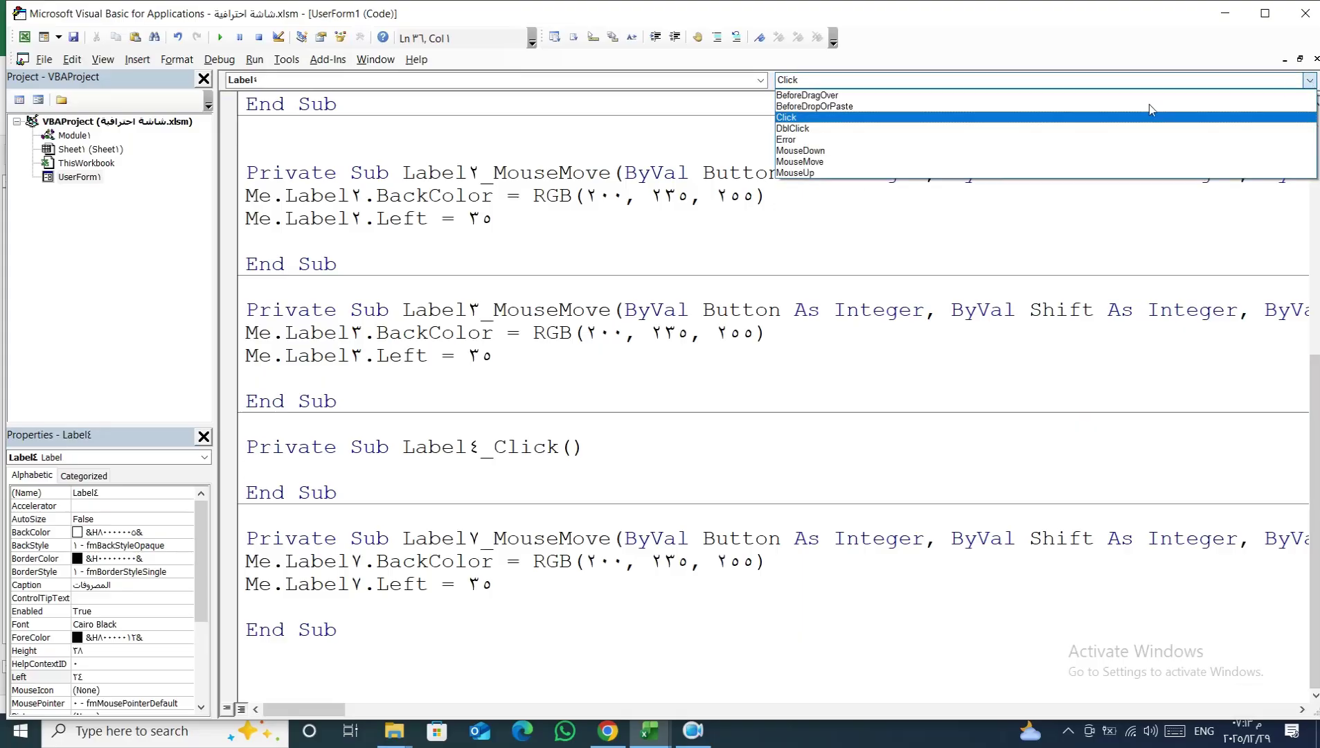
left_click(944, 159)
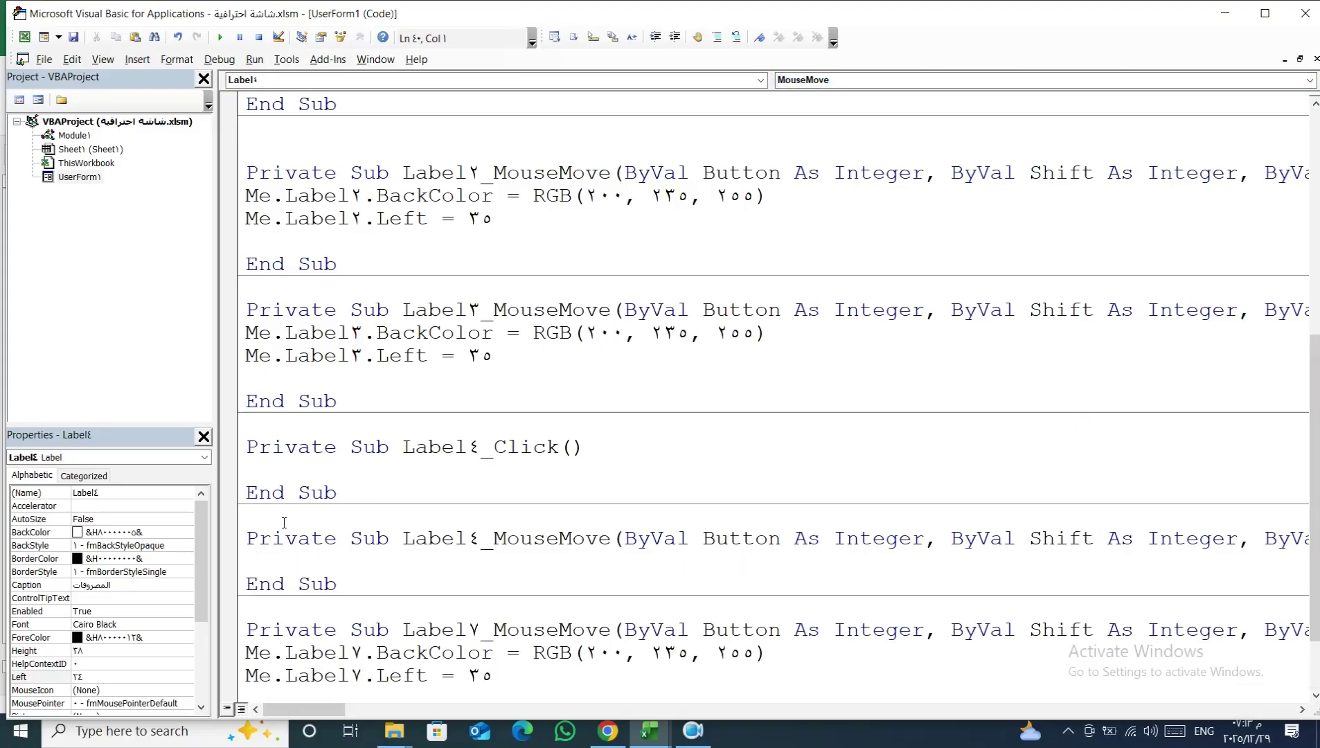
left_click_drag(338, 493, 250, 426)
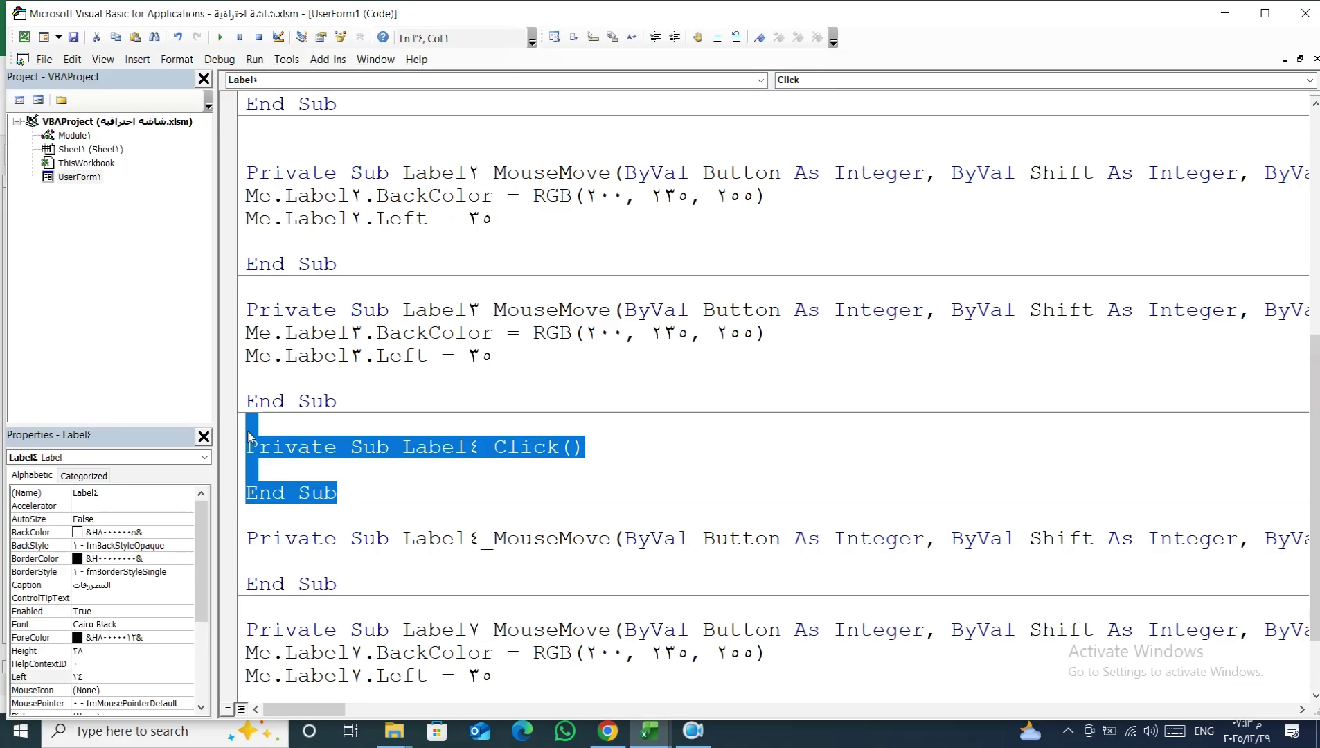
key("Delete")
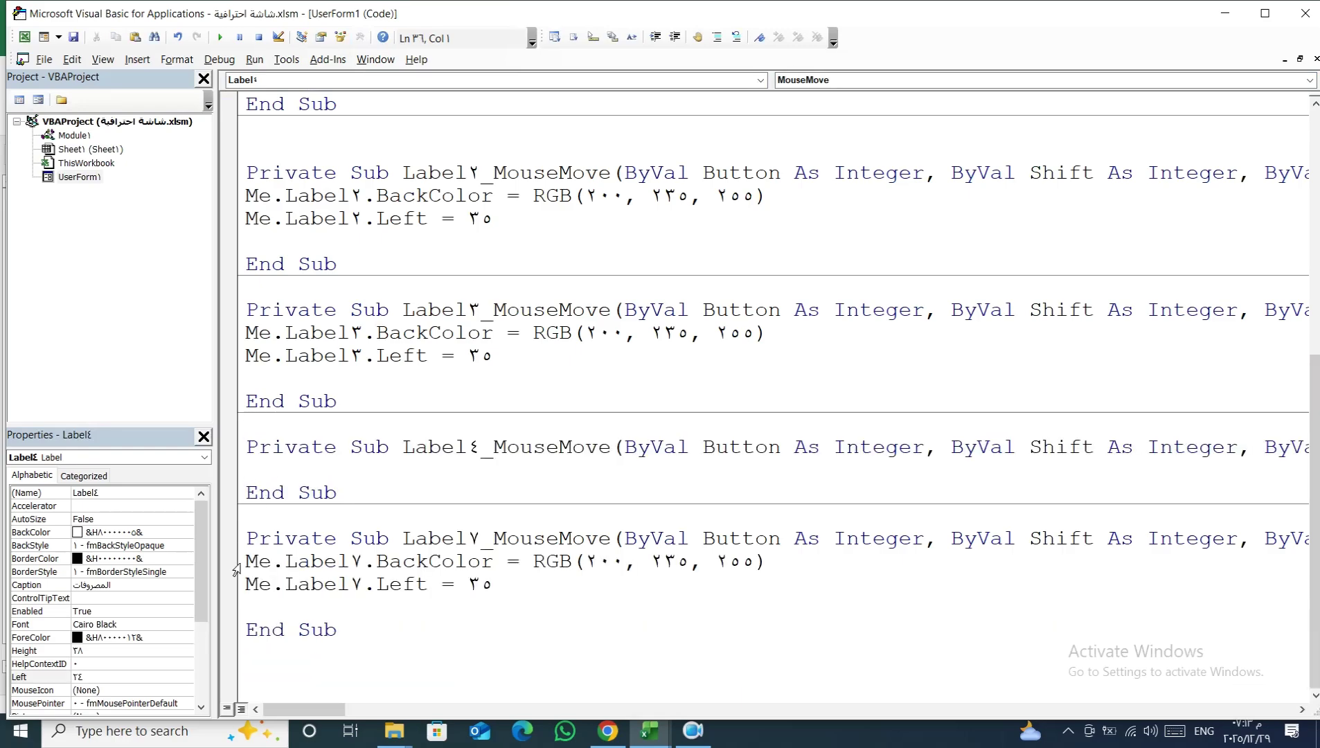
Paste Label7's colour and Left 35 lines into Label4_MouseMove and change Label7 to Label4
left_click_drag(236, 561, 236, 585)
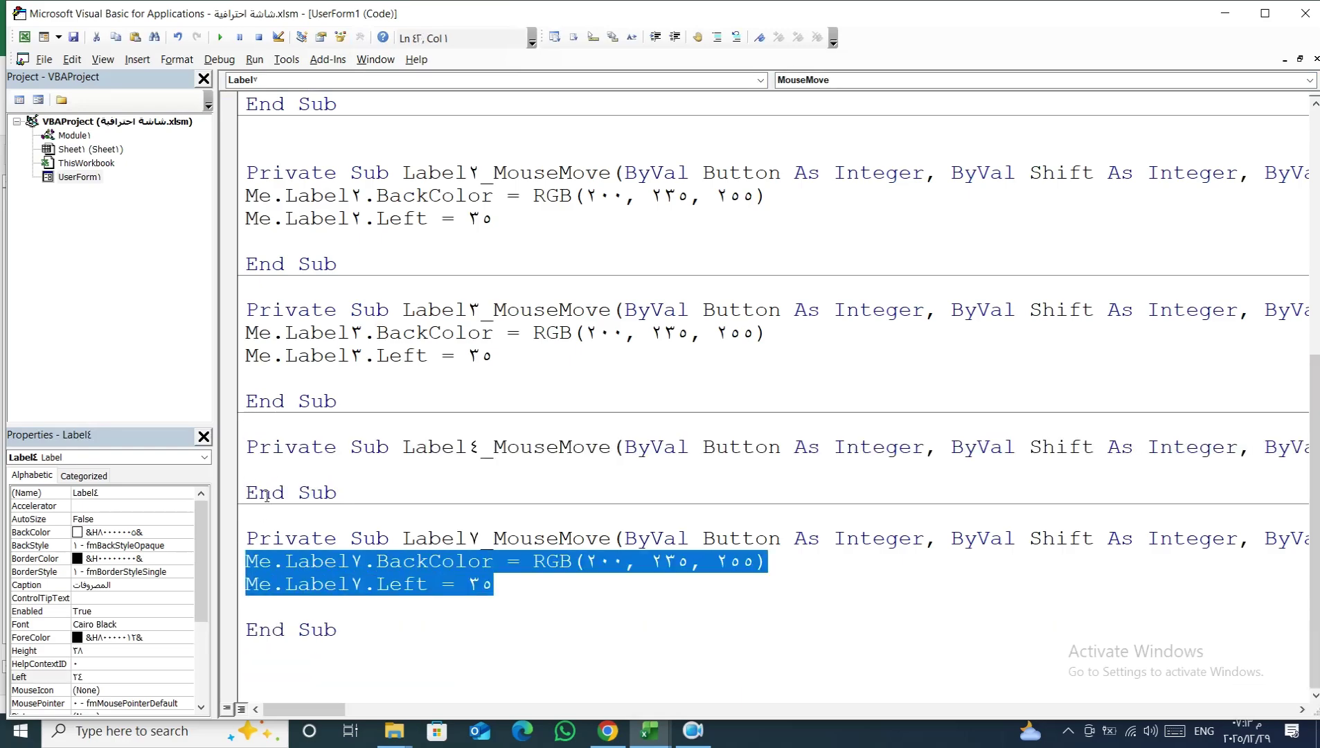
left_click(278, 467)
type("Me.Label7.BackColor = RGB(200, 235, 255) Me.Label7.Left = 35")
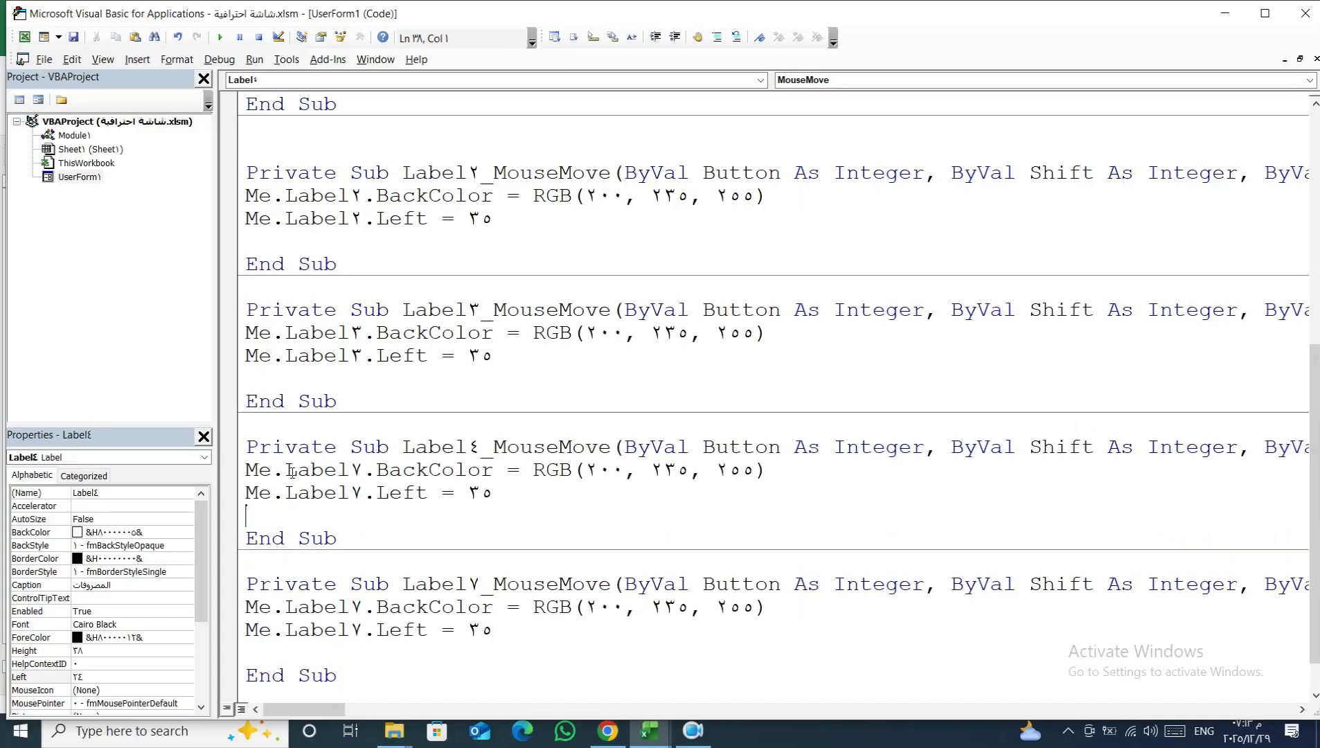
double_click(473, 448)
left_click(461, 448)
left_click(352, 470)
left_click_drag(351, 470, 361, 493)
type("٤")
type("٤")
type("٤")
Add a Label5_MouseMove procedure for the reports label and delete its empty Label5_Click stub
double_click(477, 494)
double_click(83, 177)
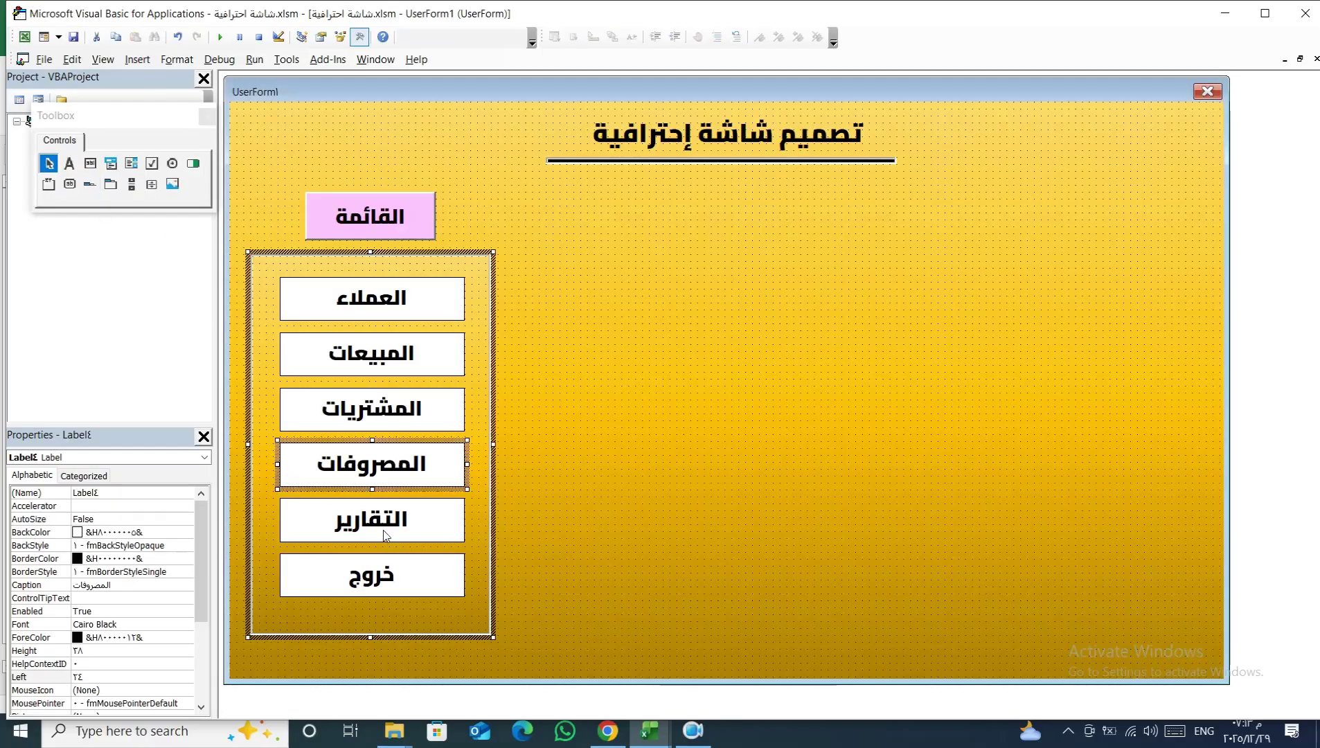
double_click(383, 531)
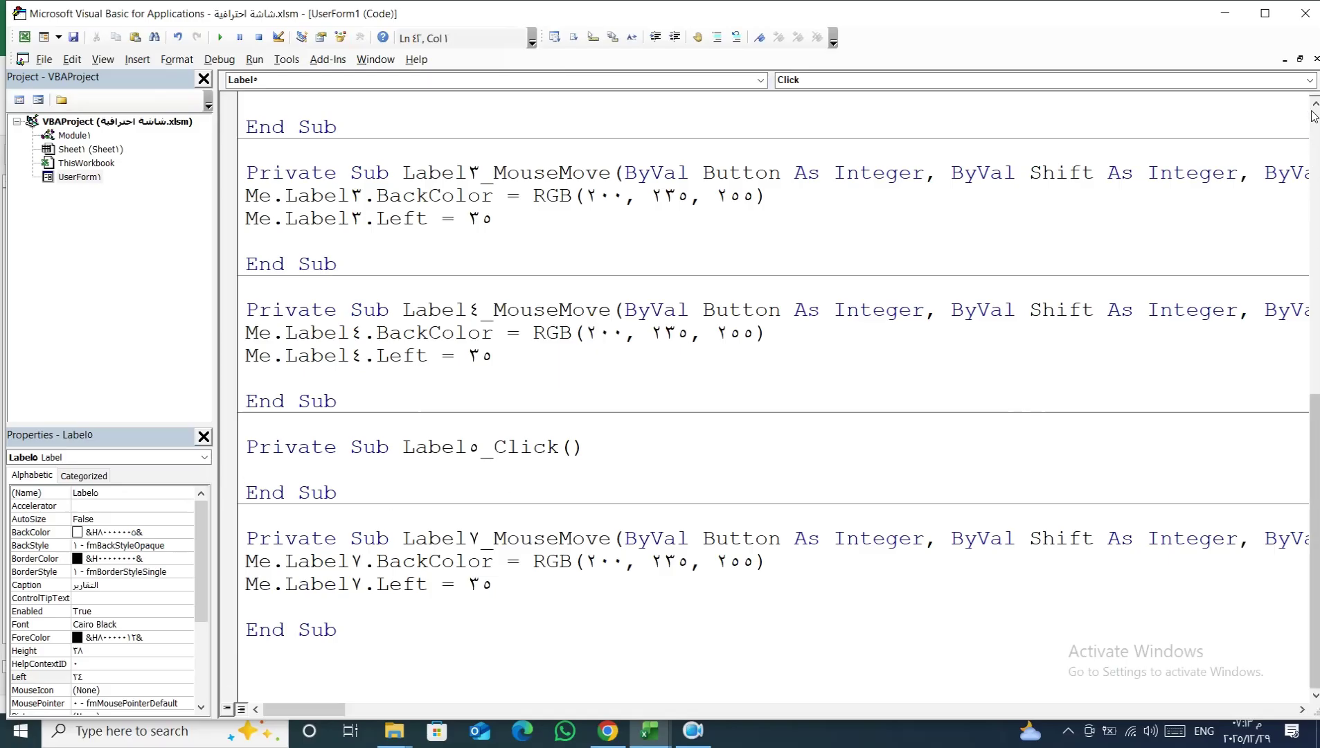
left_click(1308, 81)
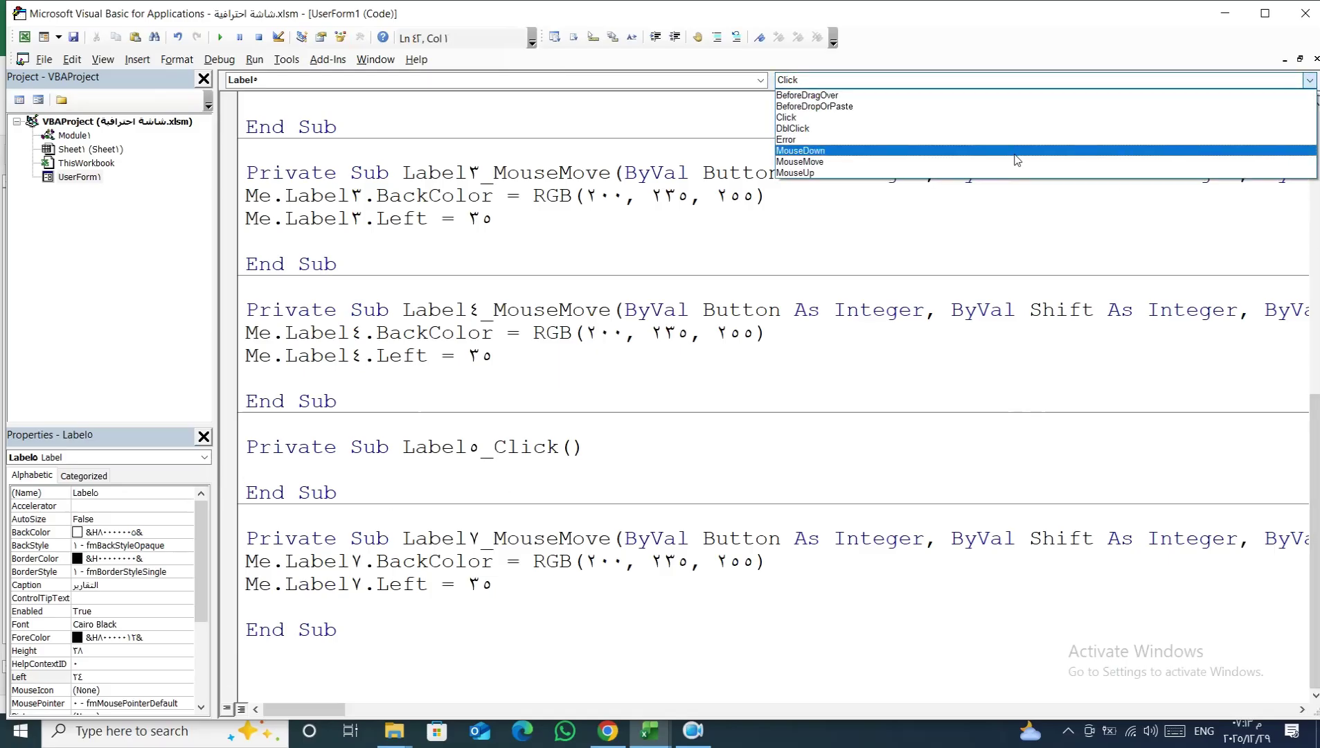
left_click(1011, 165)
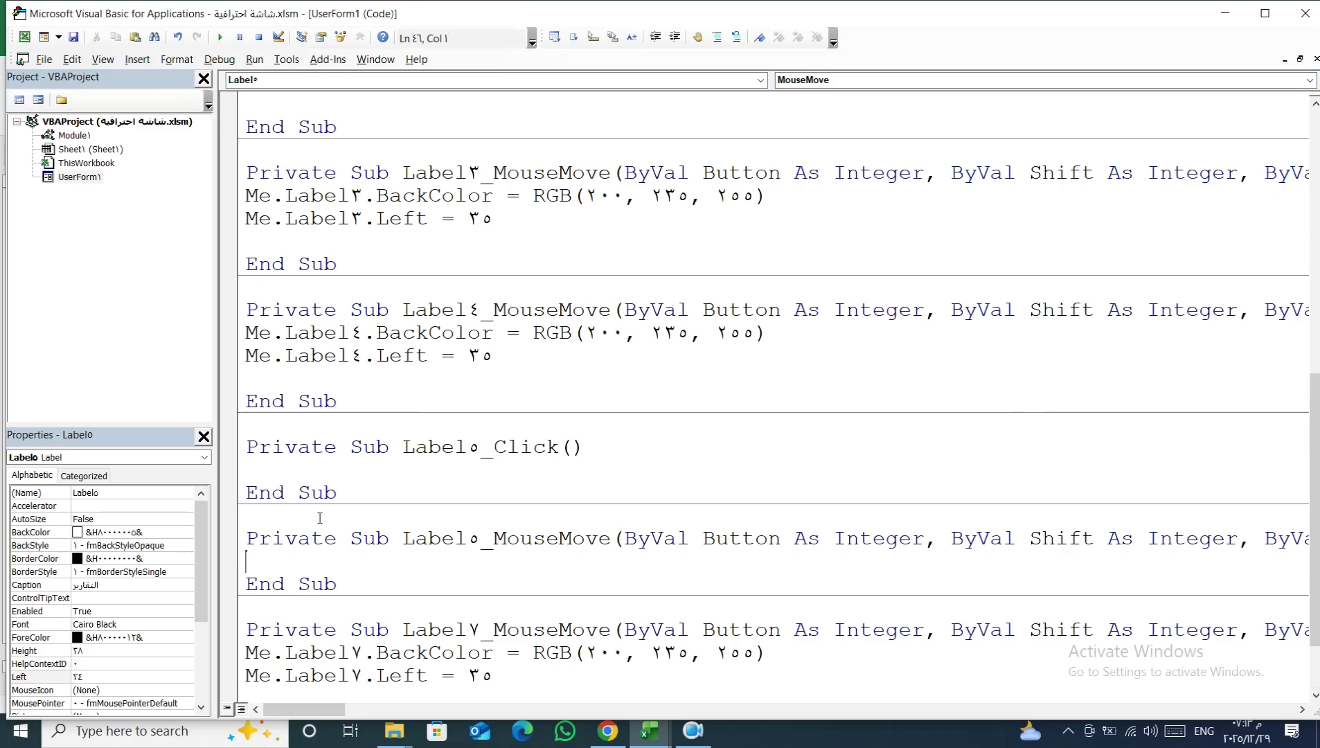
mouse_move(247, 467)
left_mouse_down()
mouse_move(337, 493)
mouse_move(257, 424)
left_mouse_up()
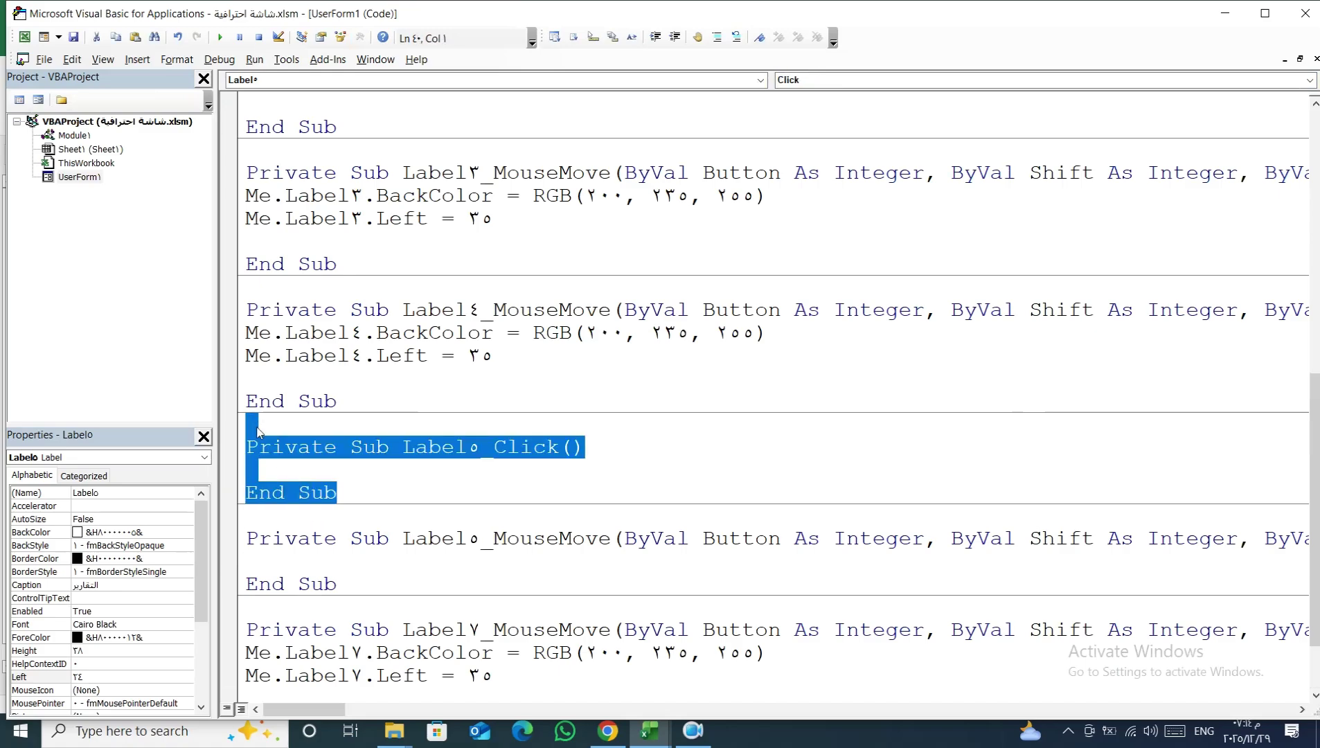
key("Delete")
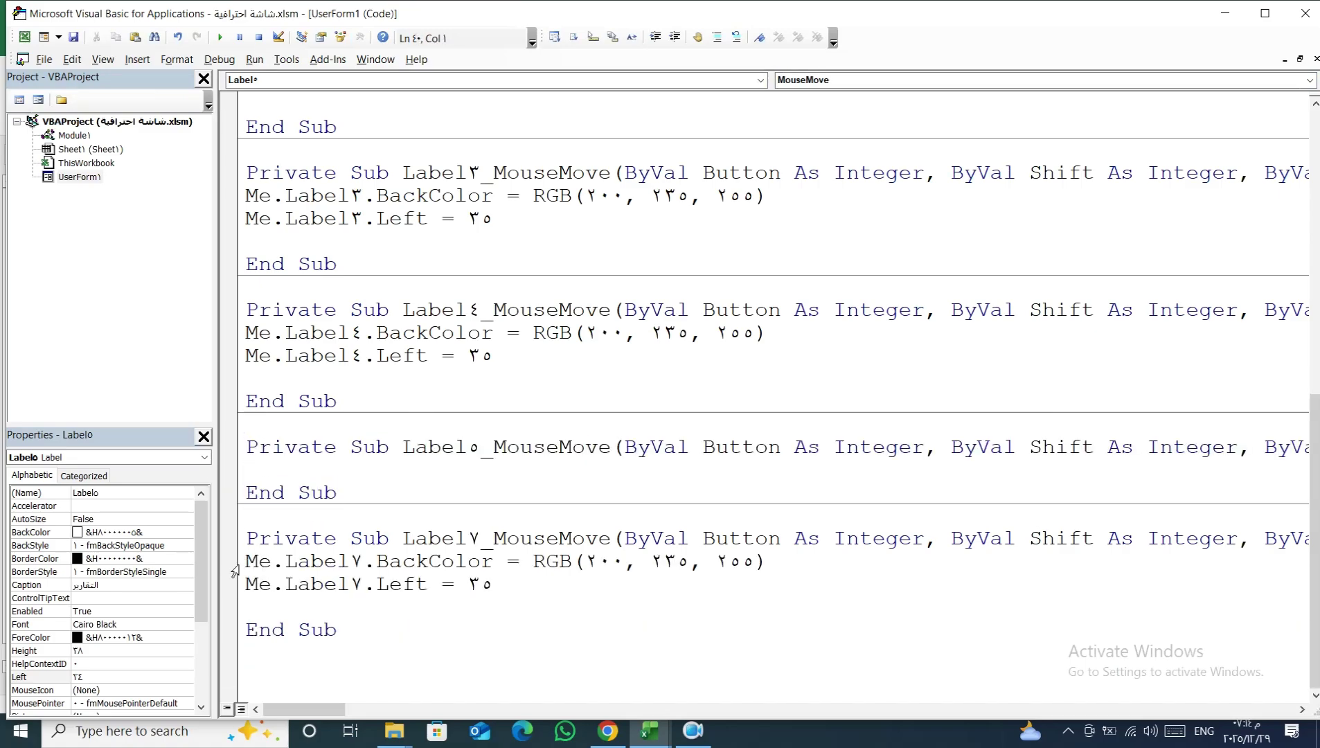
Copy Label7's two handler lines into Label5_MouseMove and change Label7 to Label5
left_click_drag(235, 569, 234, 586)
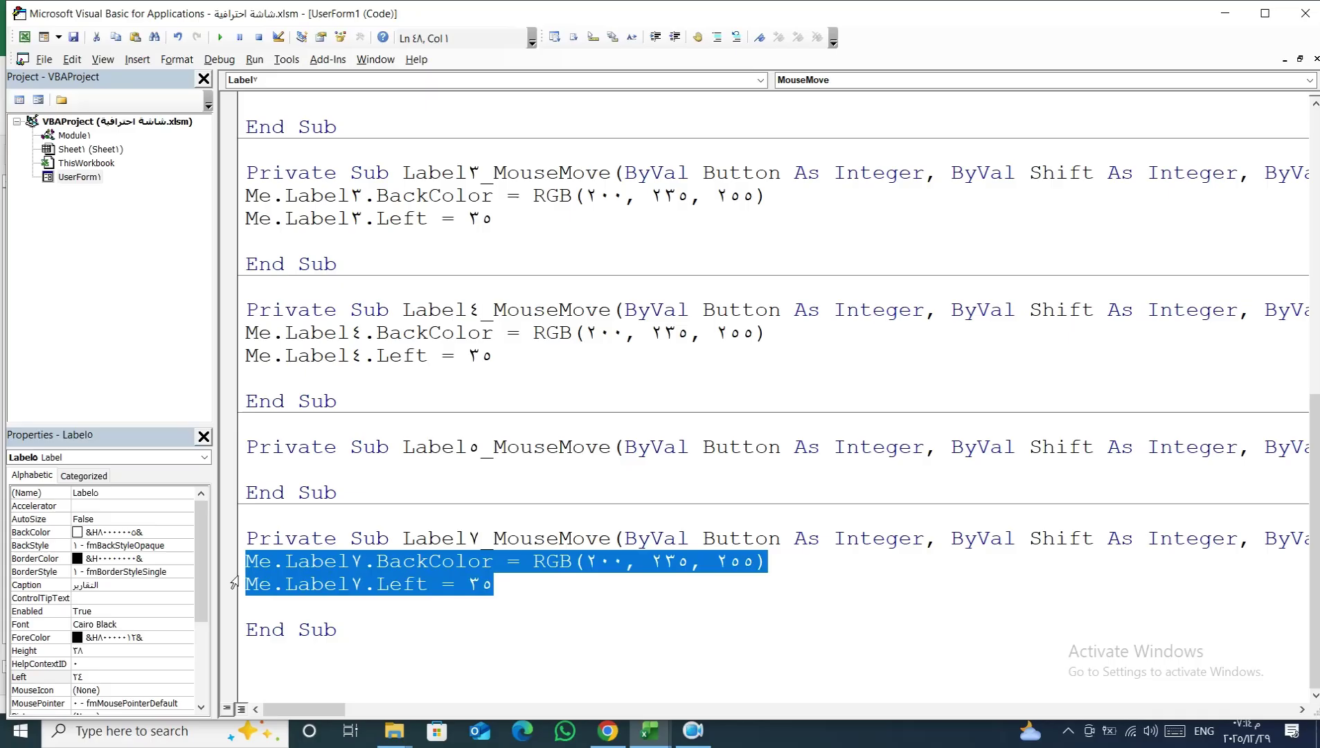
key("ctrl+c")
left_click(279, 478)
key("ctrl+v")
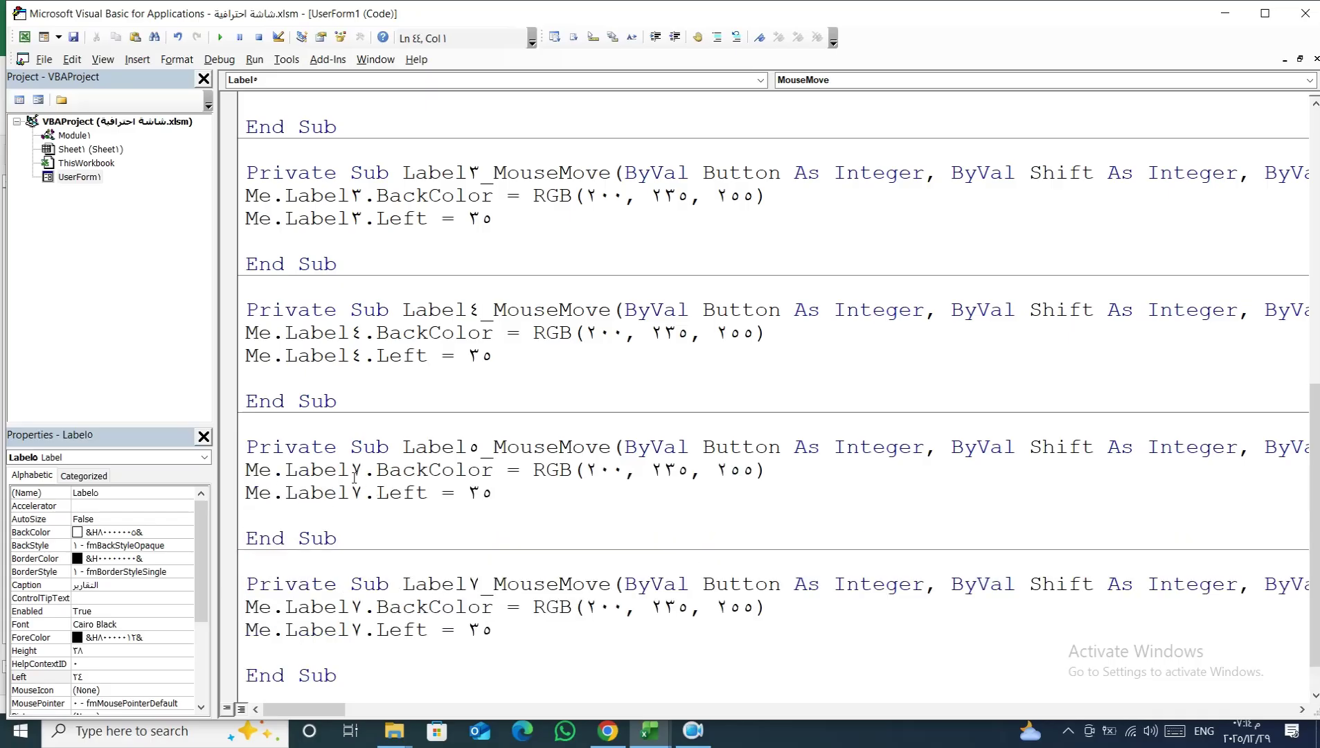
mouse_move(349, 473)
left_mouse_down()
mouse_move(362, 473)
mouse_move(361, 493)
left_mouse_up()
type("55")
Add a Label6_MouseMove procedure for the خروج label and delete its Label6_Click stub
double_click(90, 178)
double_click(378, 588)
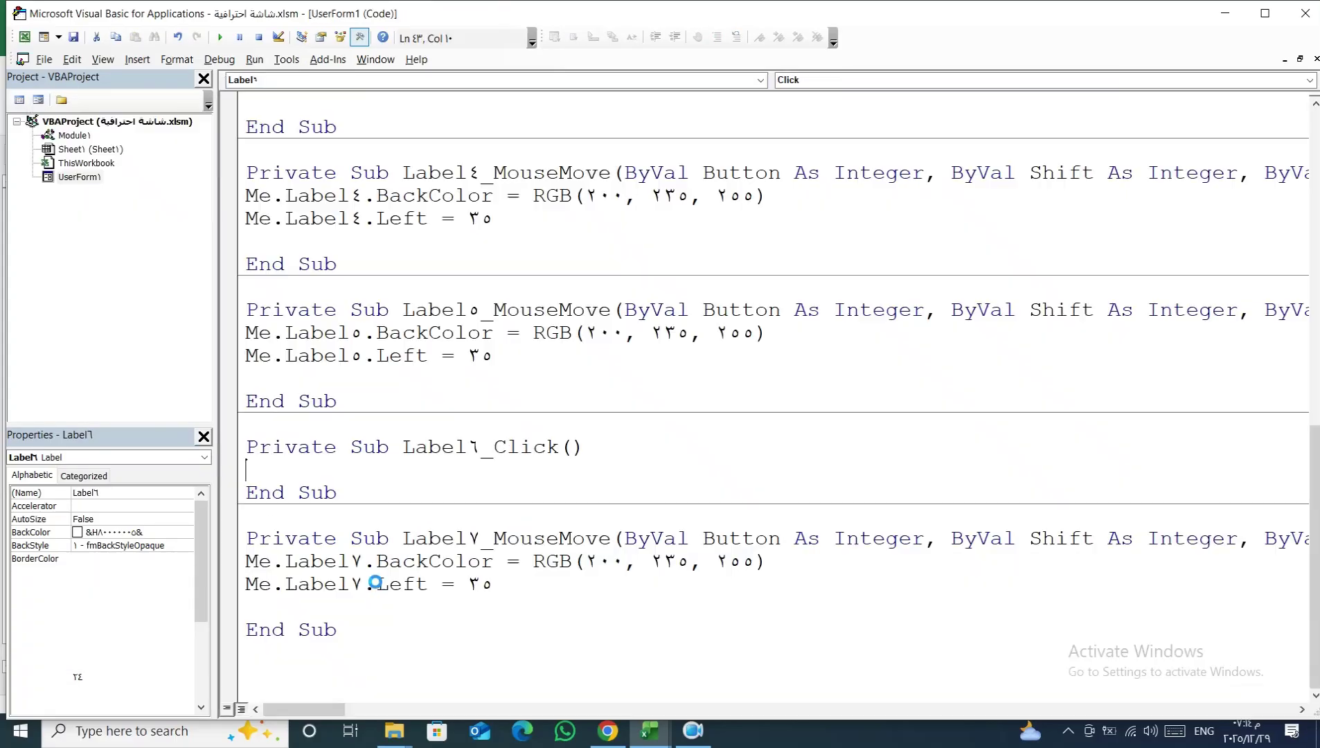
left_click(367, 468)
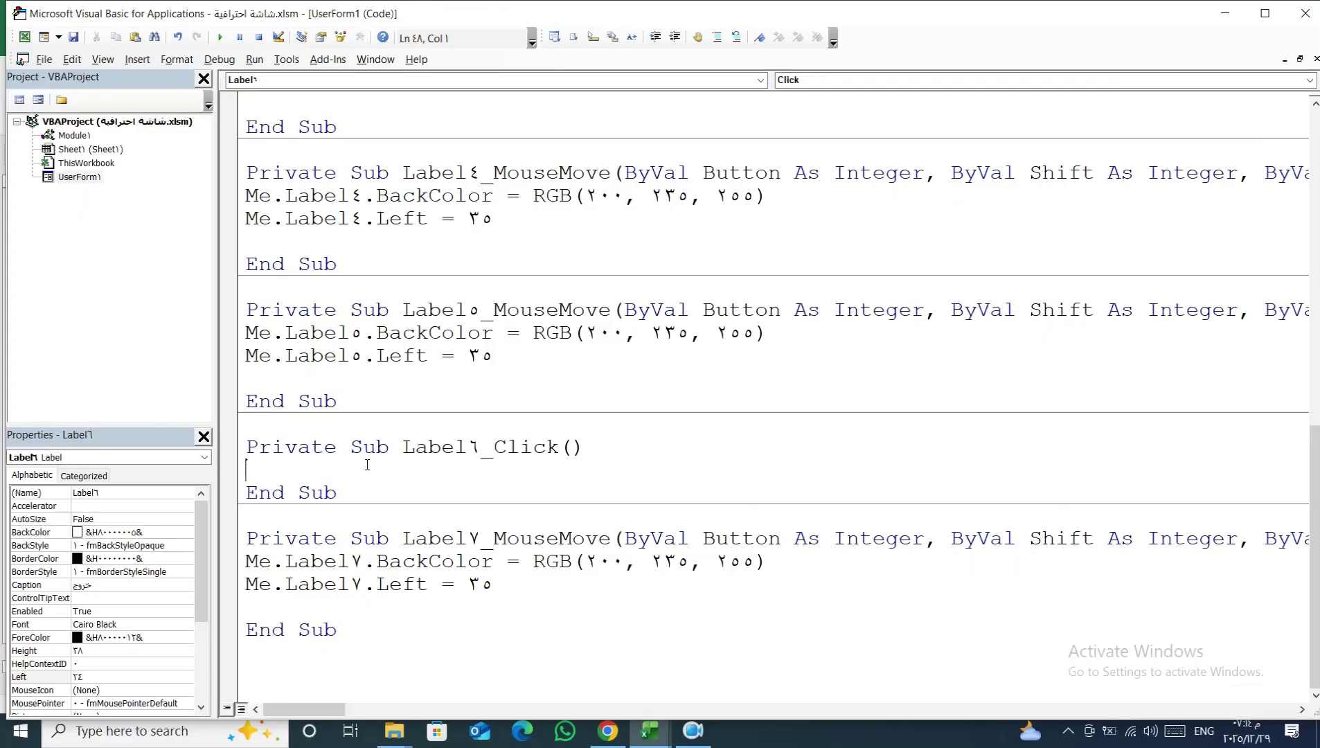
left_click(1309, 79)
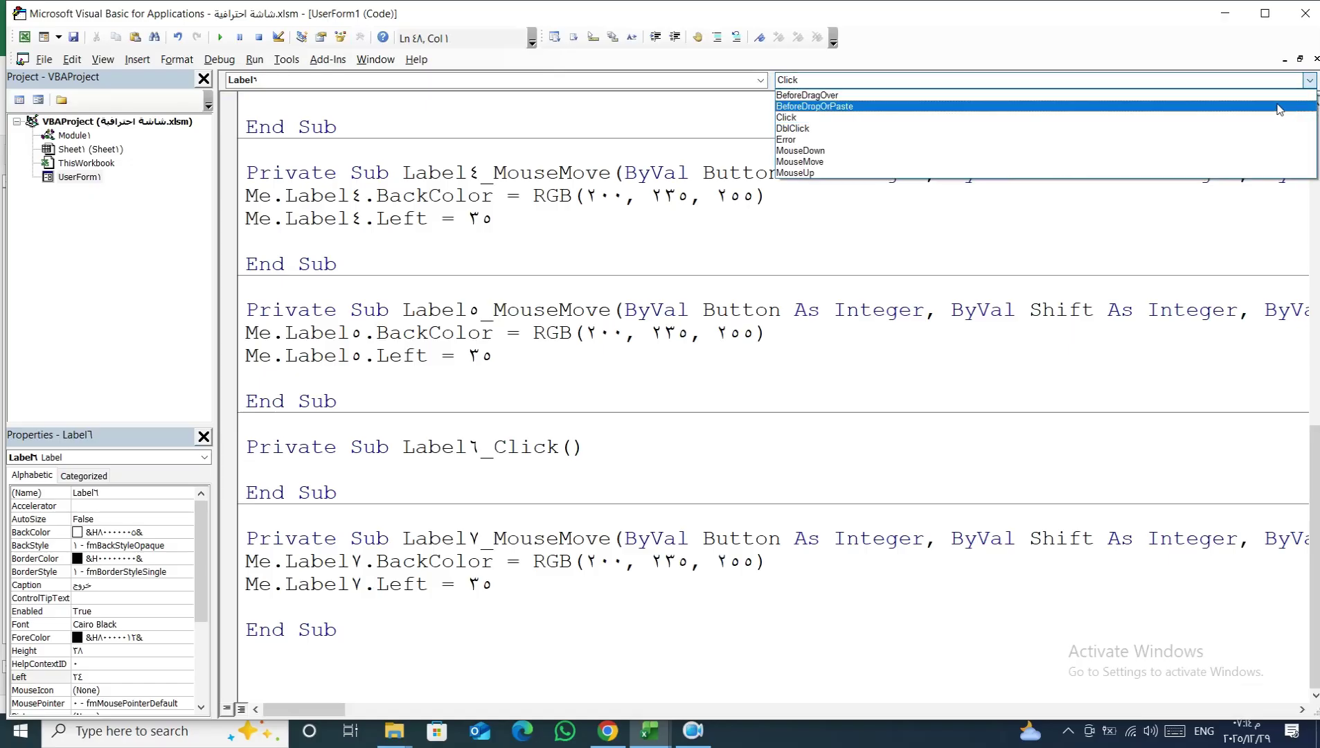
left_click(1208, 161)
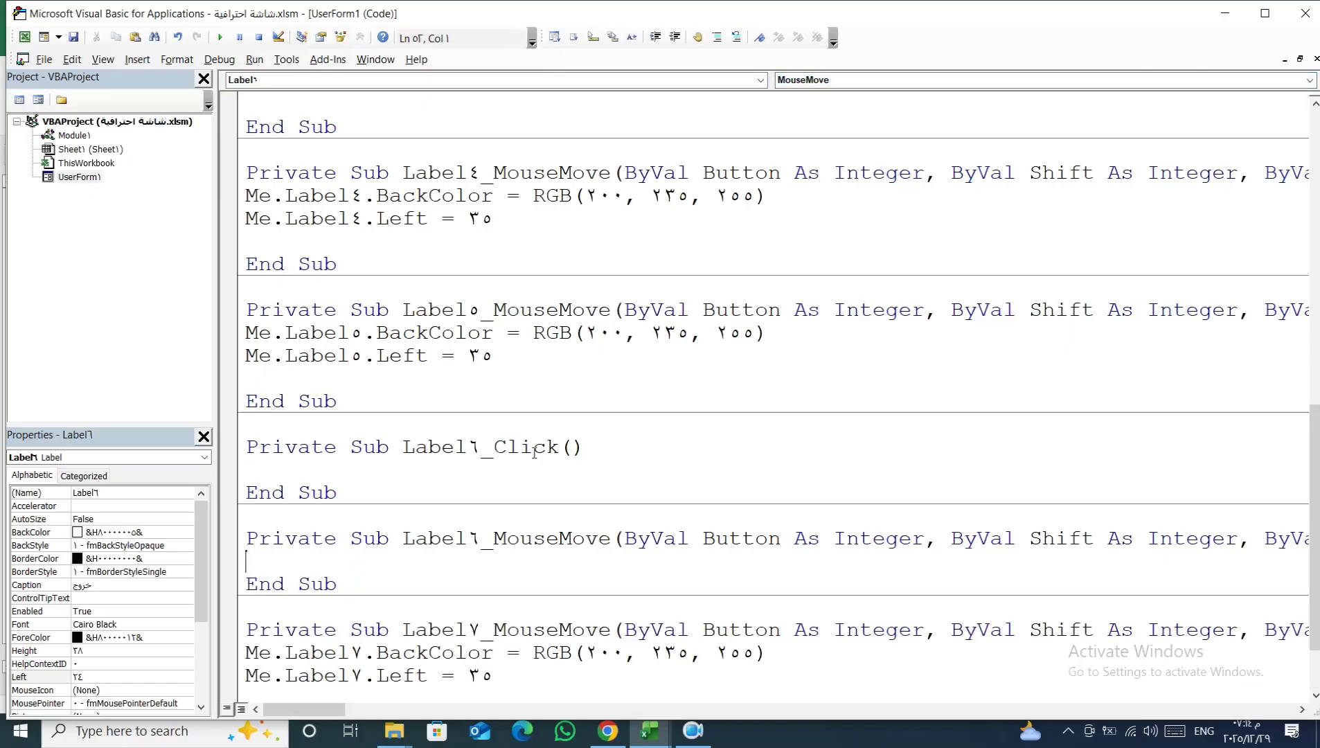
left_click_drag(276, 511, 259, 427)
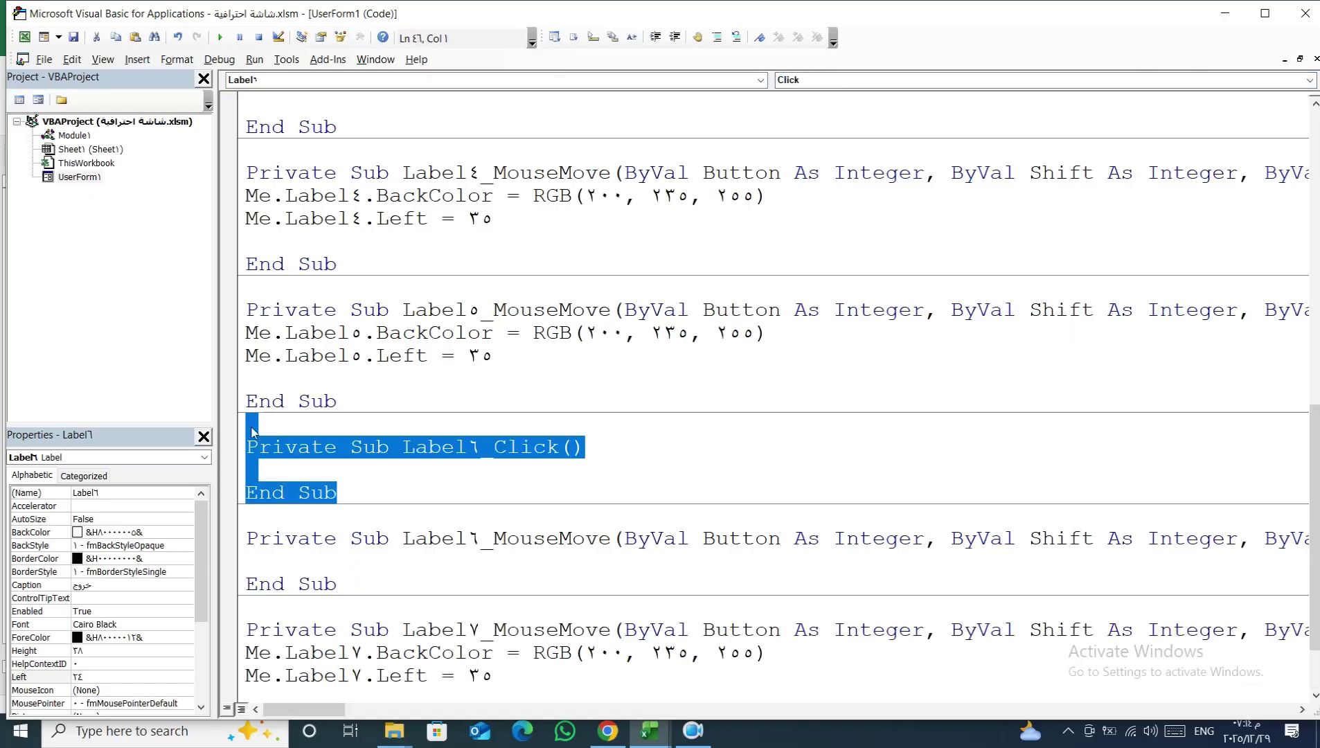
key("Delete")
Paste the RGB(200, 235, 255) and Left 35 lines into Label6_MouseMove, renaming them to Label6
left_click(273, 474)
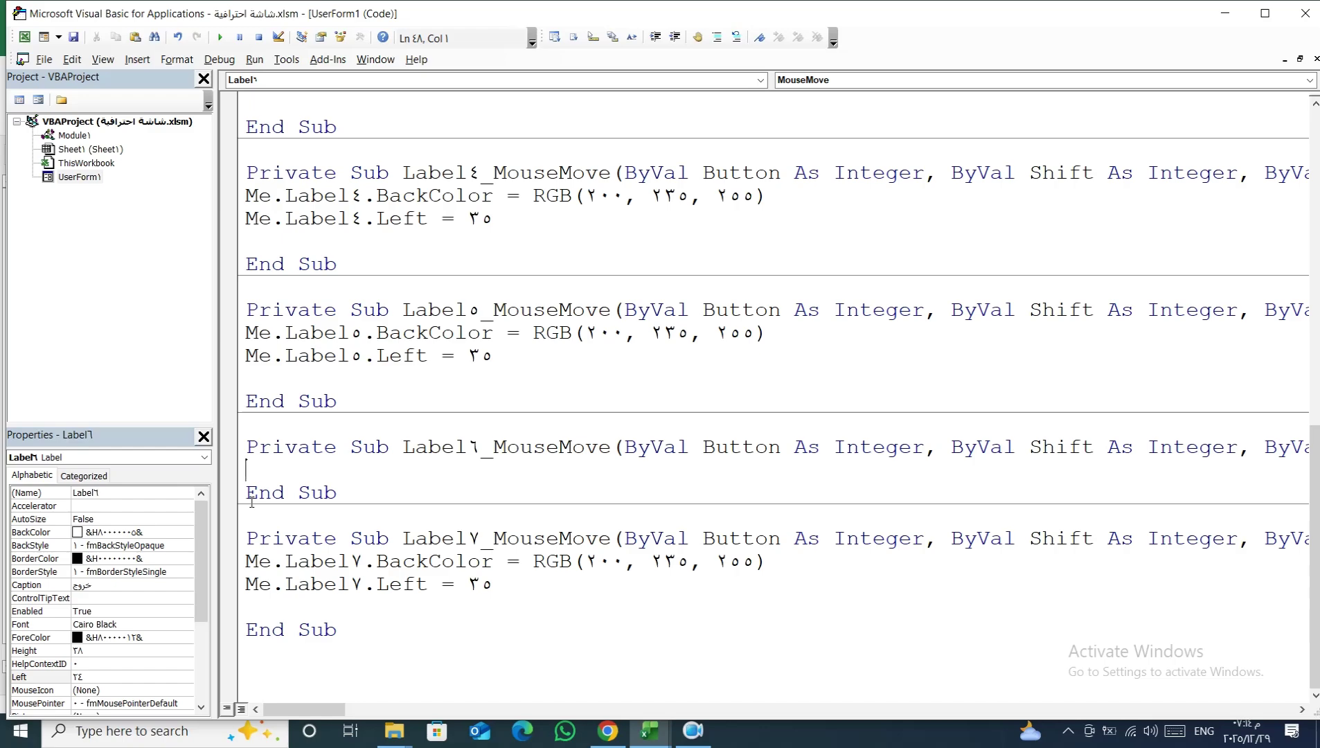
key("ctrl+v")
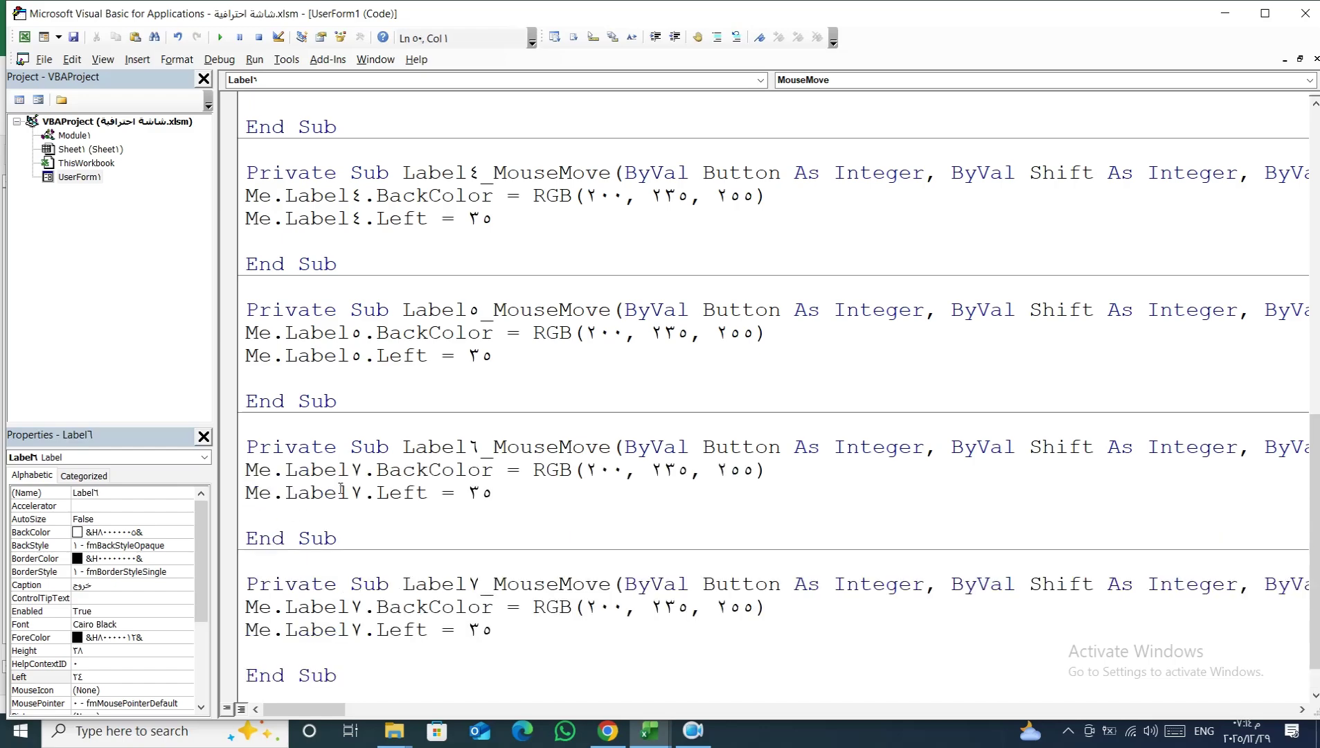
left_click_drag(350, 470, 360, 470)
left_click(362, 469)
mouse_move(362, 470)
left_mouse_down()
mouse_move(350, 469)
mouse_move(350, 492)
left_mouse_up()
type("66")
Run UserForm1 over the worksheet to test the six labels' hover effects
left_click(221, 39)
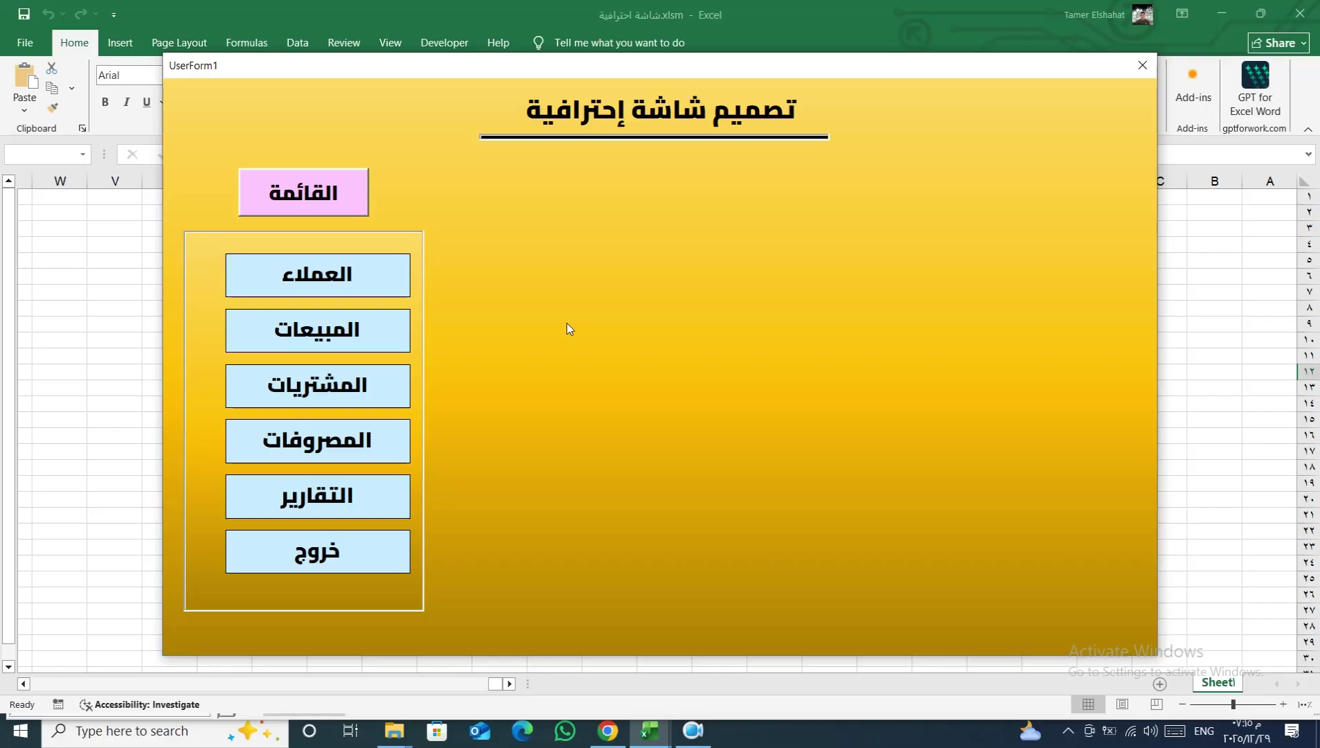
Close the running form, add an empty Frame1_MouseMove procedure and delete the Frame1_Click stub
left_click(1142, 65)
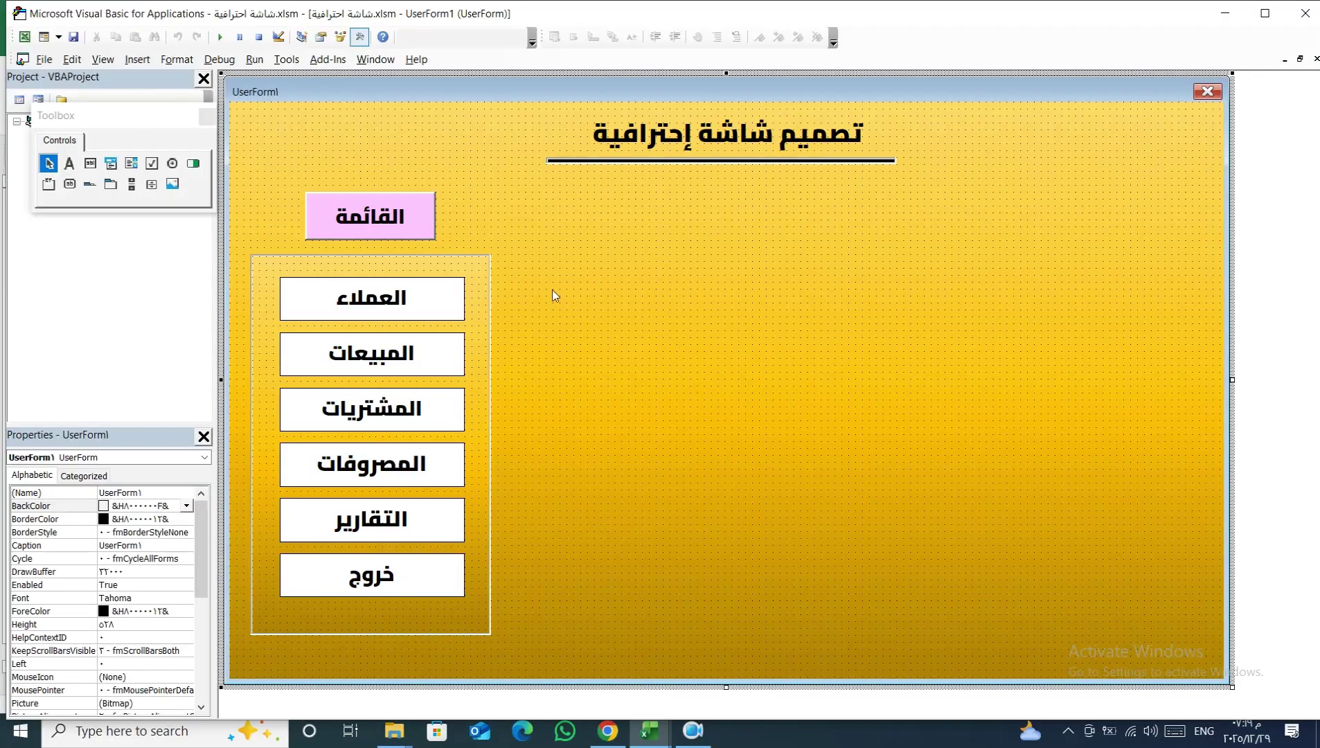
left_click(468, 256)
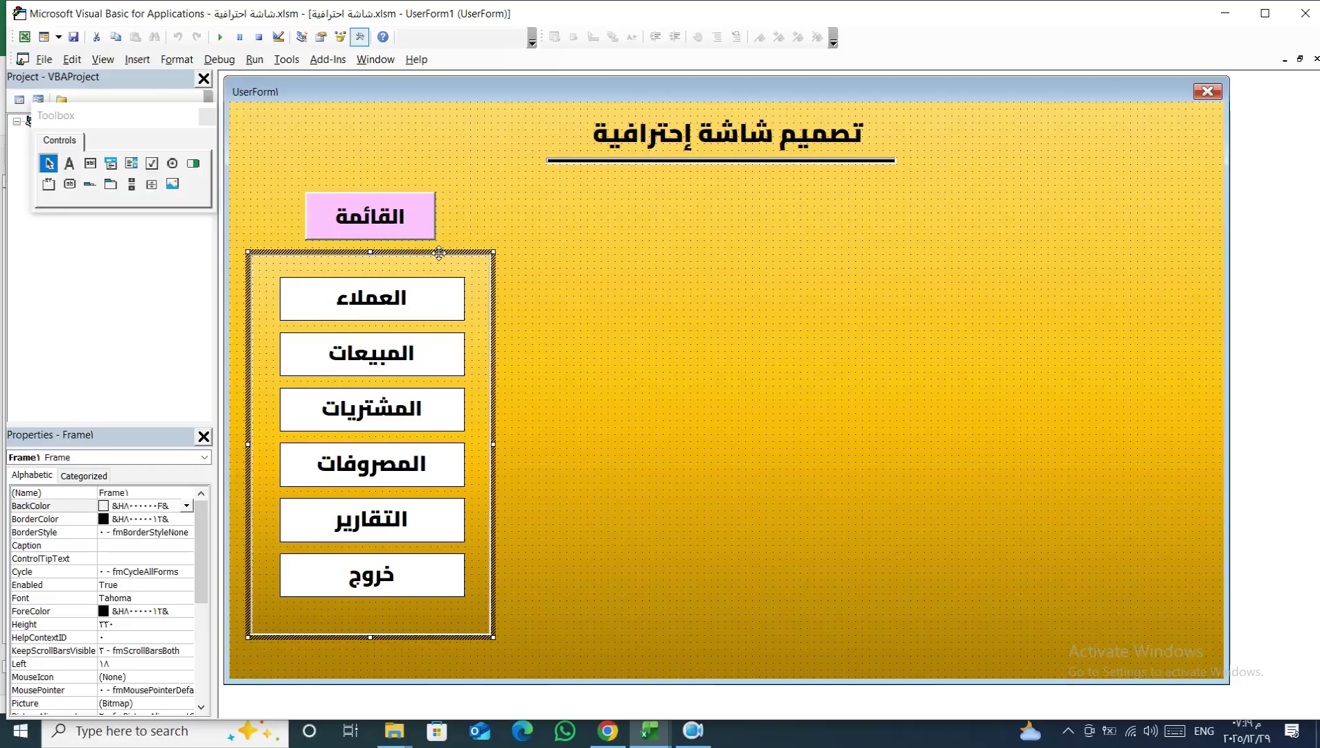
double_click(438, 253)
scroll(376, 140, "up", 2)
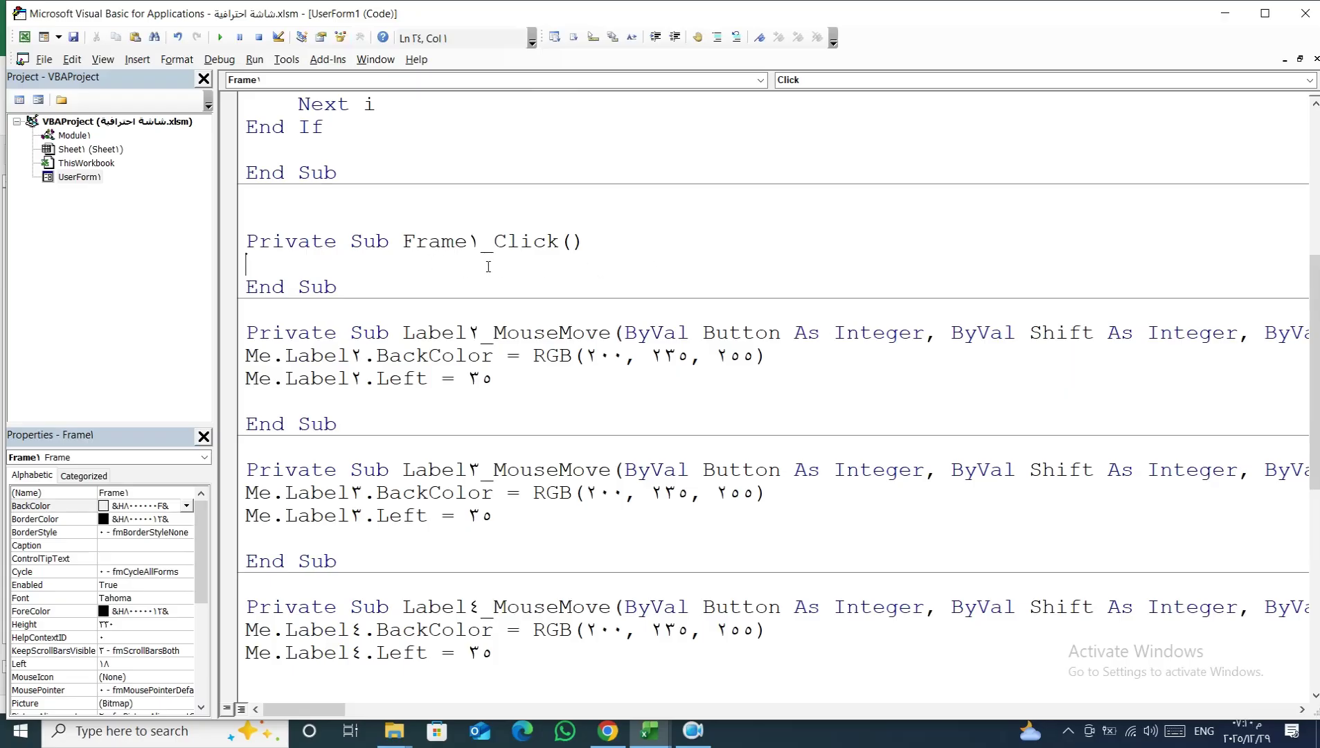
left_click(1309, 81)
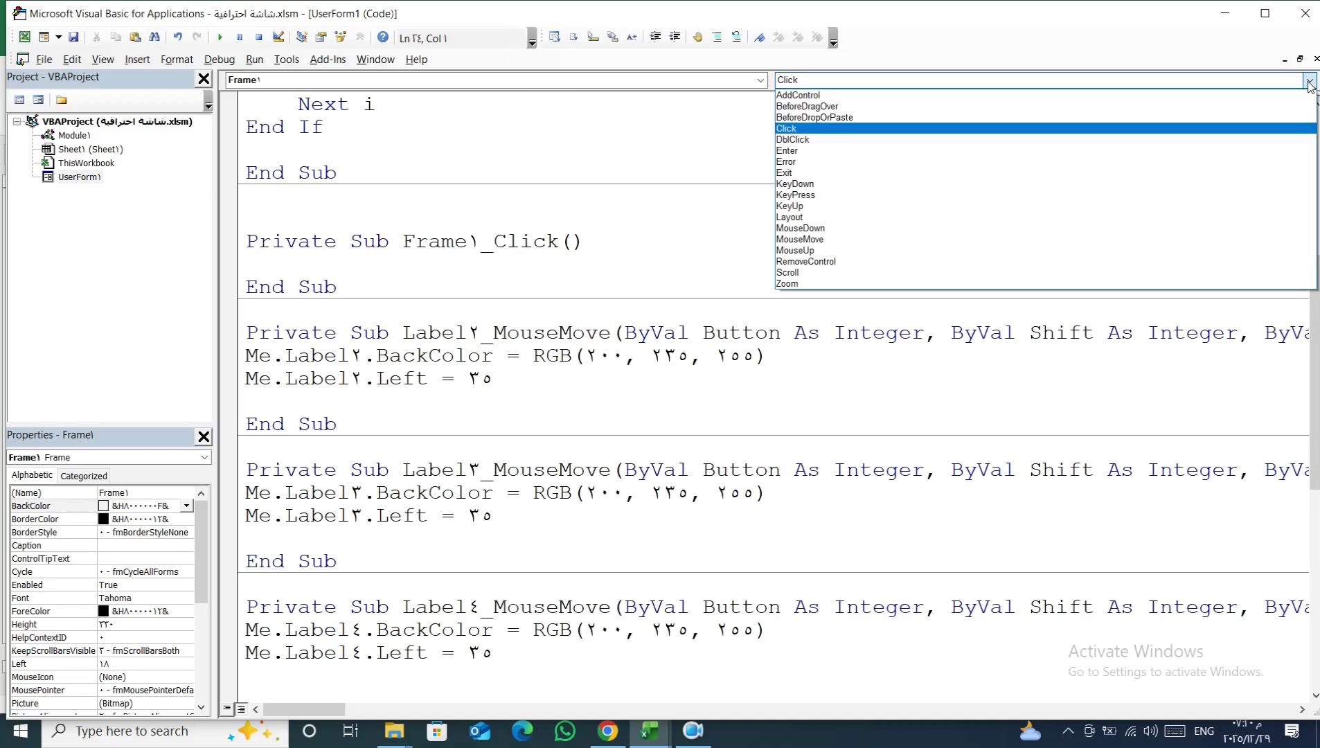
left_click(848, 239)
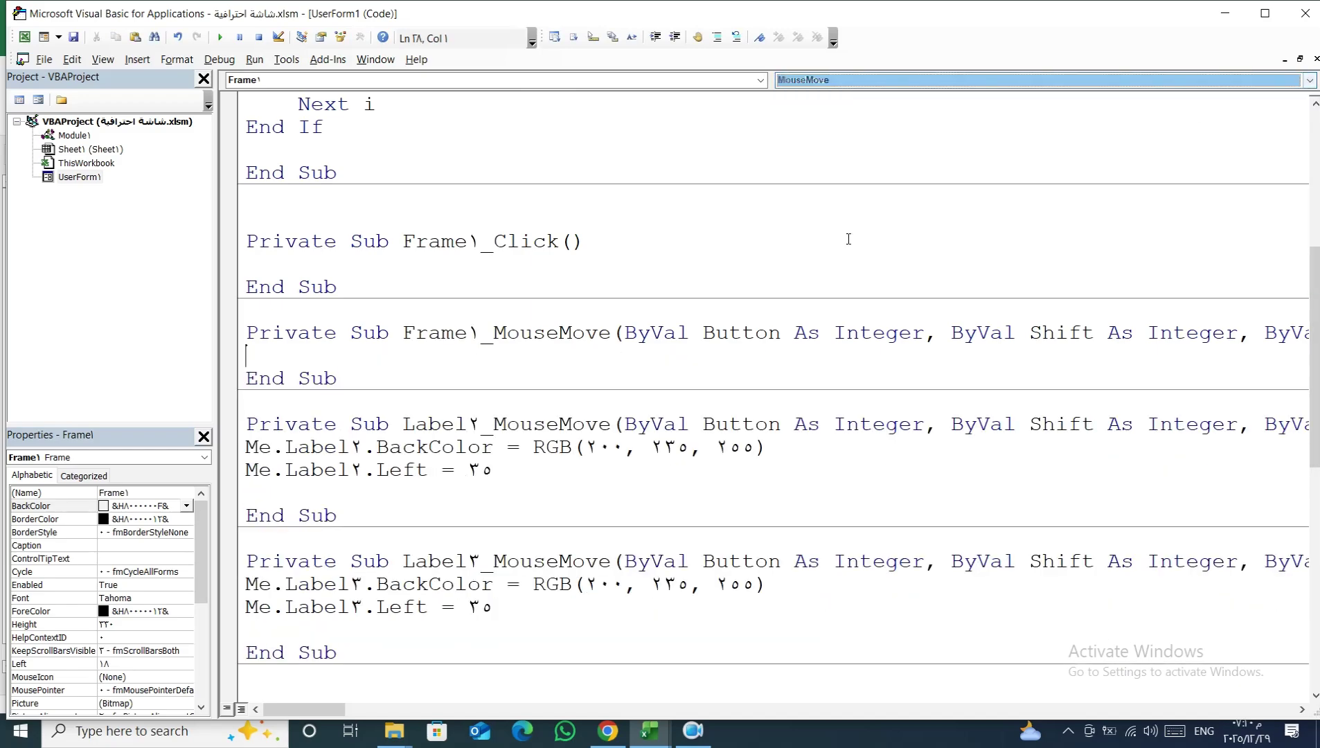
mouse_move(337, 286)
left_mouse_down()
mouse_move(286, 289)
mouse_move(263, 201)
left_mouse_up()
key("Delete")
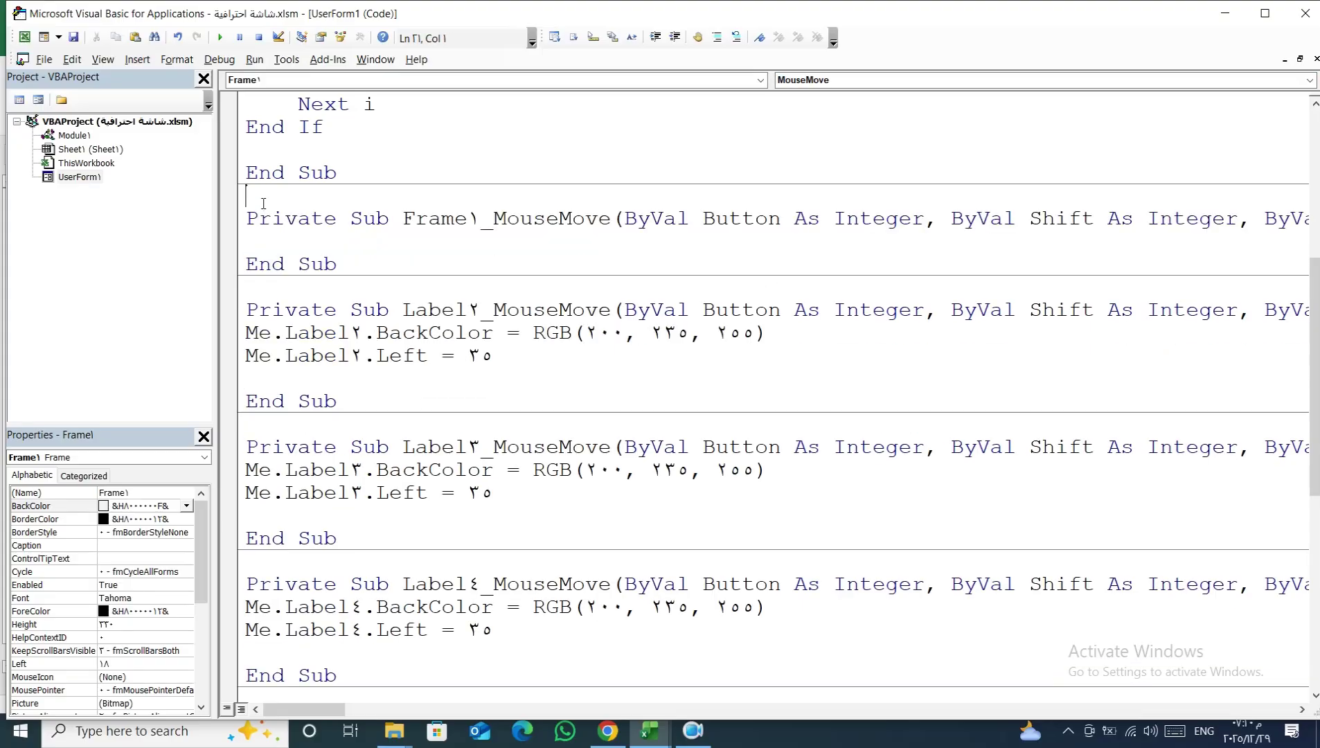
left_click(267, 241)
Confirm the المبيعات label is Label2, then type me.Label2.BackColor= in Frame1_MouseMove
double_click(99, 177)
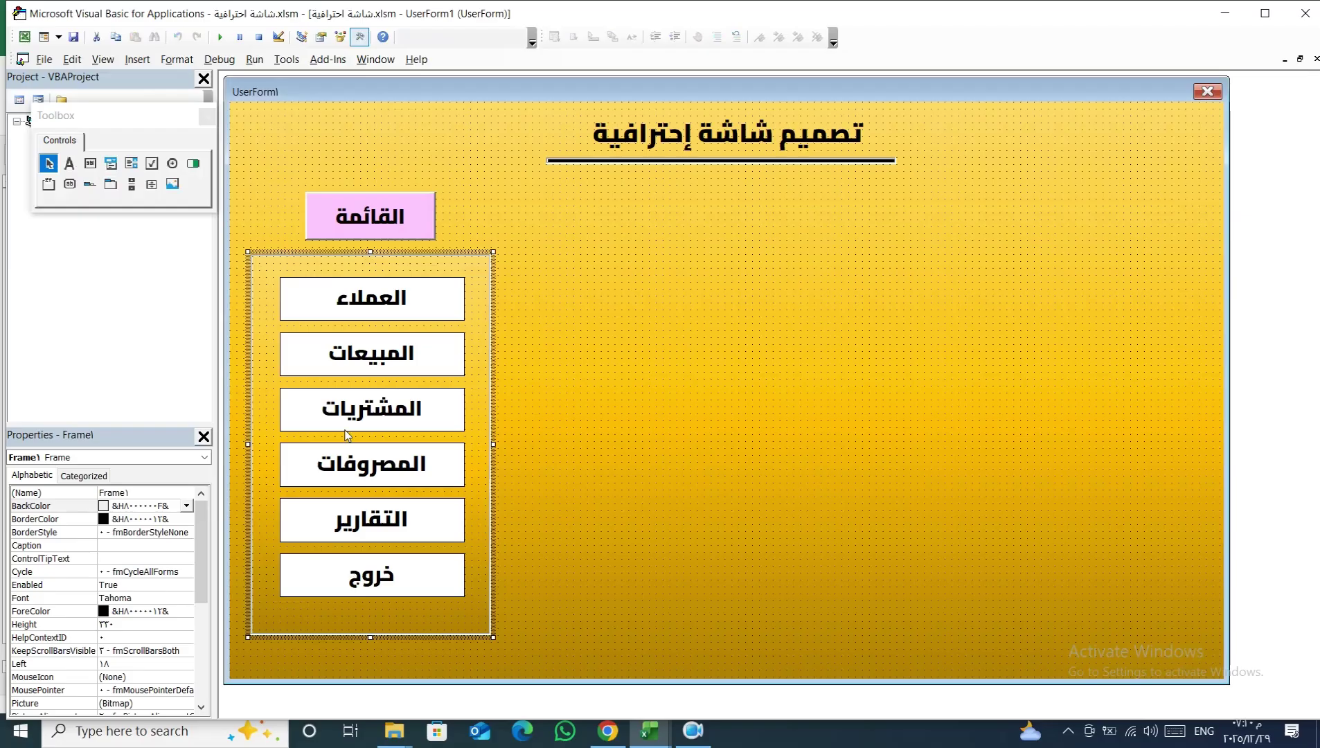
left_click(359, 371)
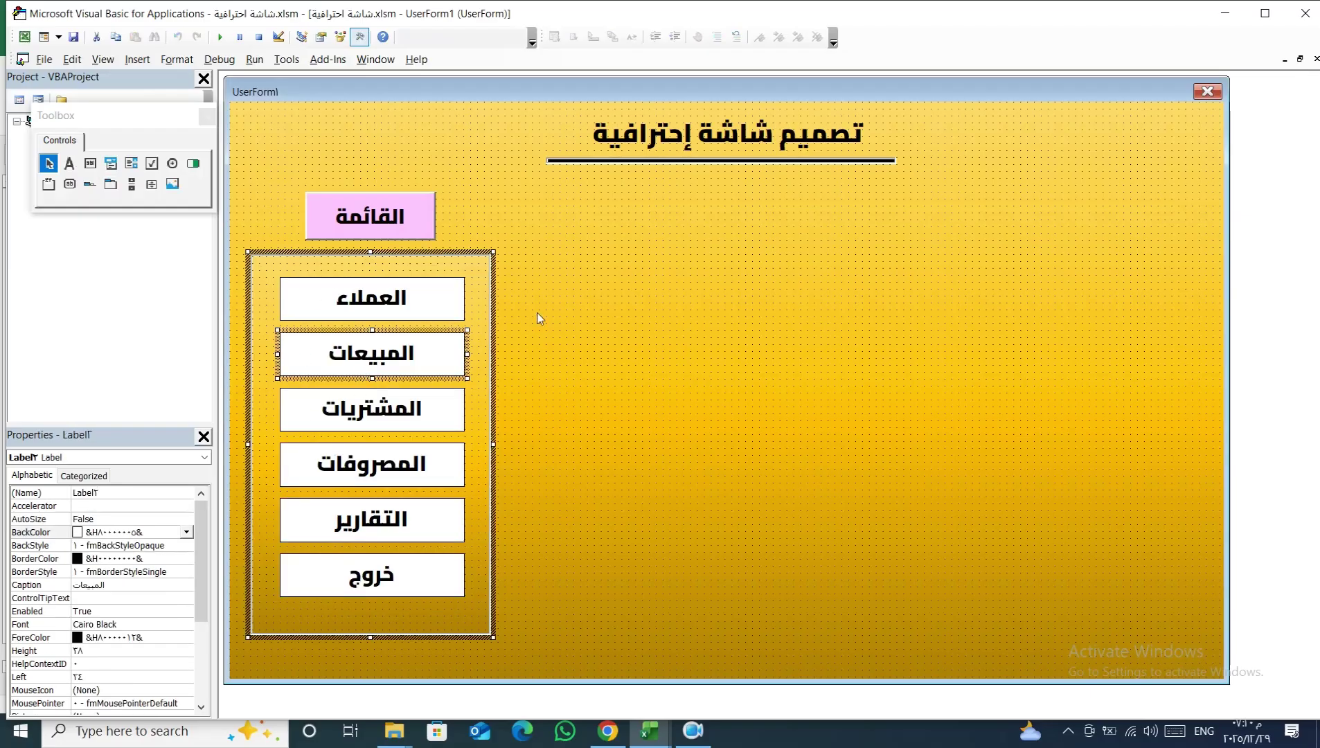
double_click(464, 266)
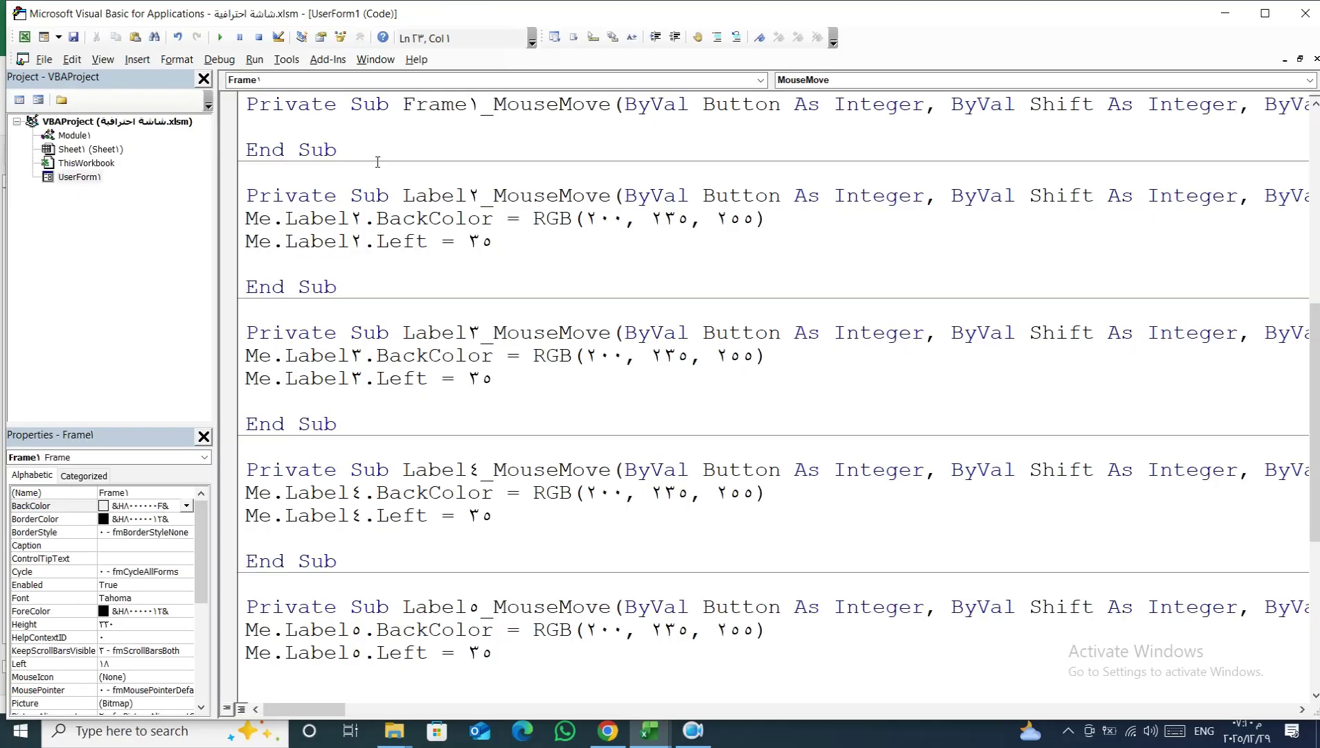
scroll(377, 161, "up", 3)
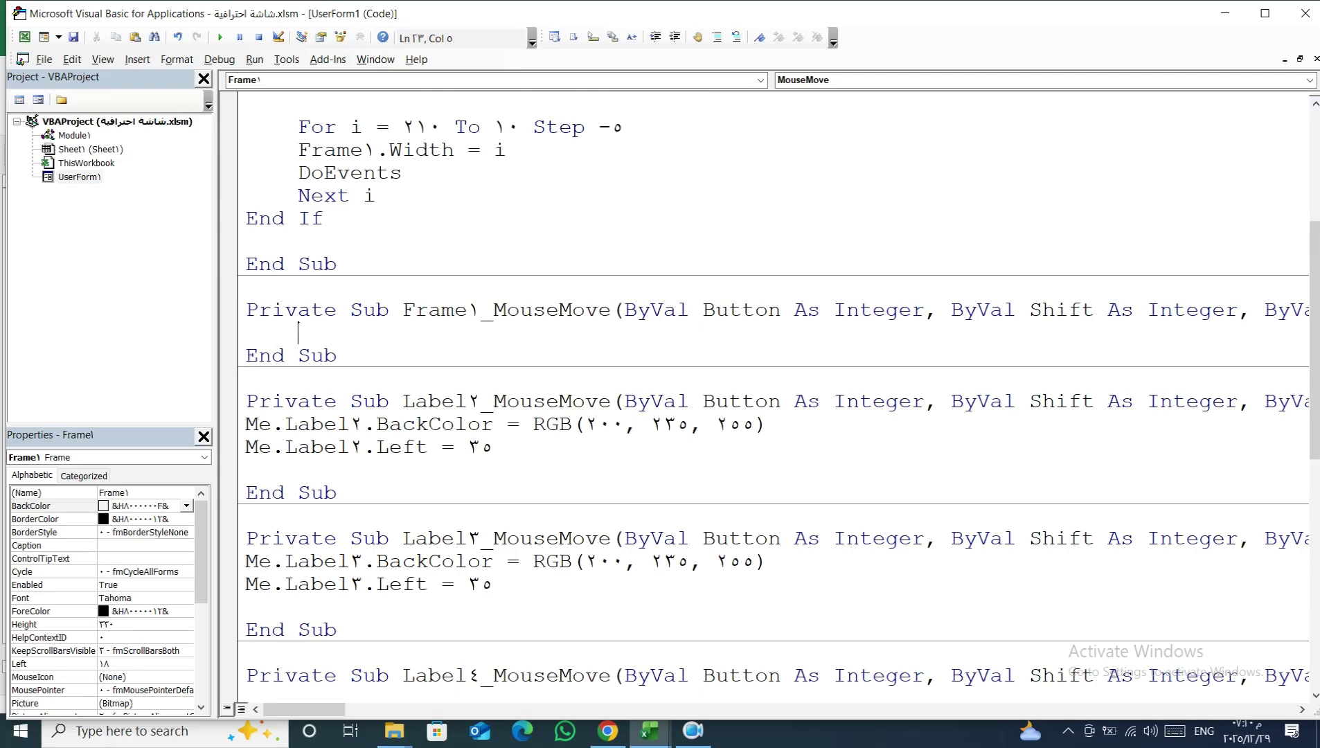
type("me.")
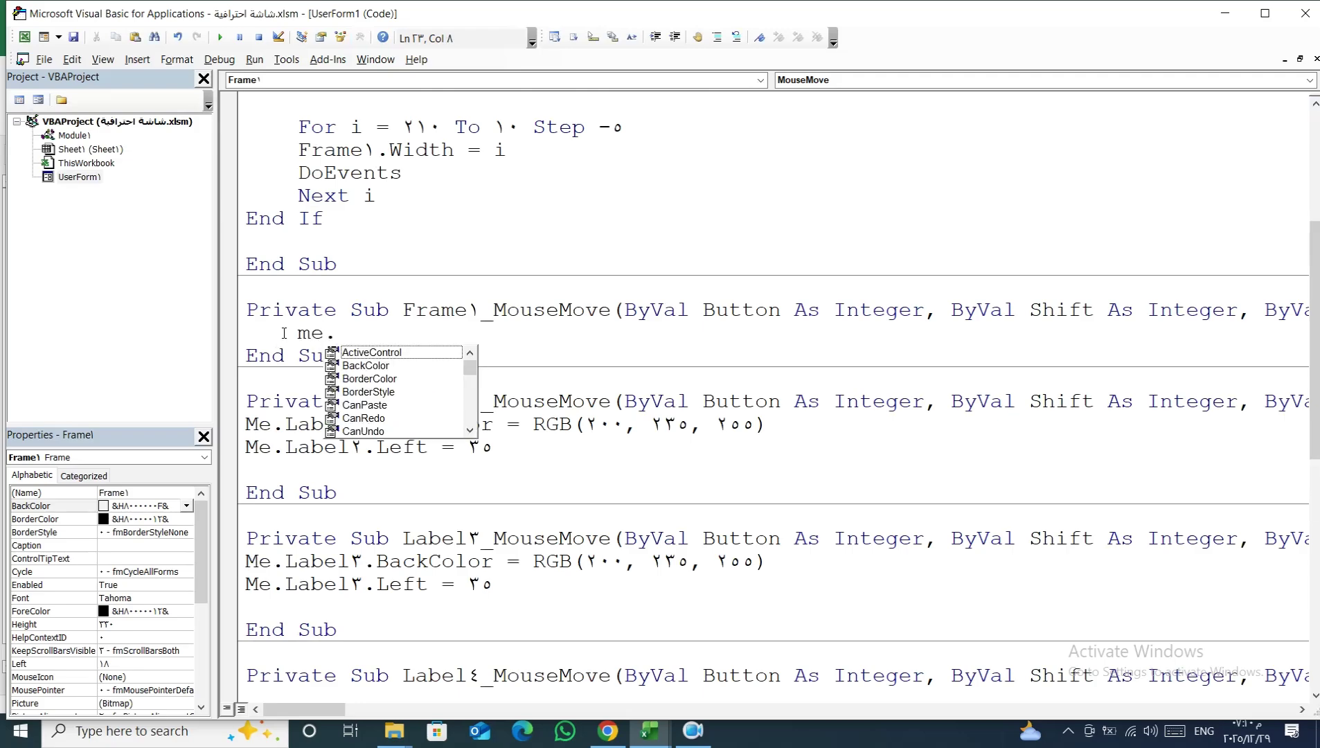
type("l")
key("Down")
key("Tab")
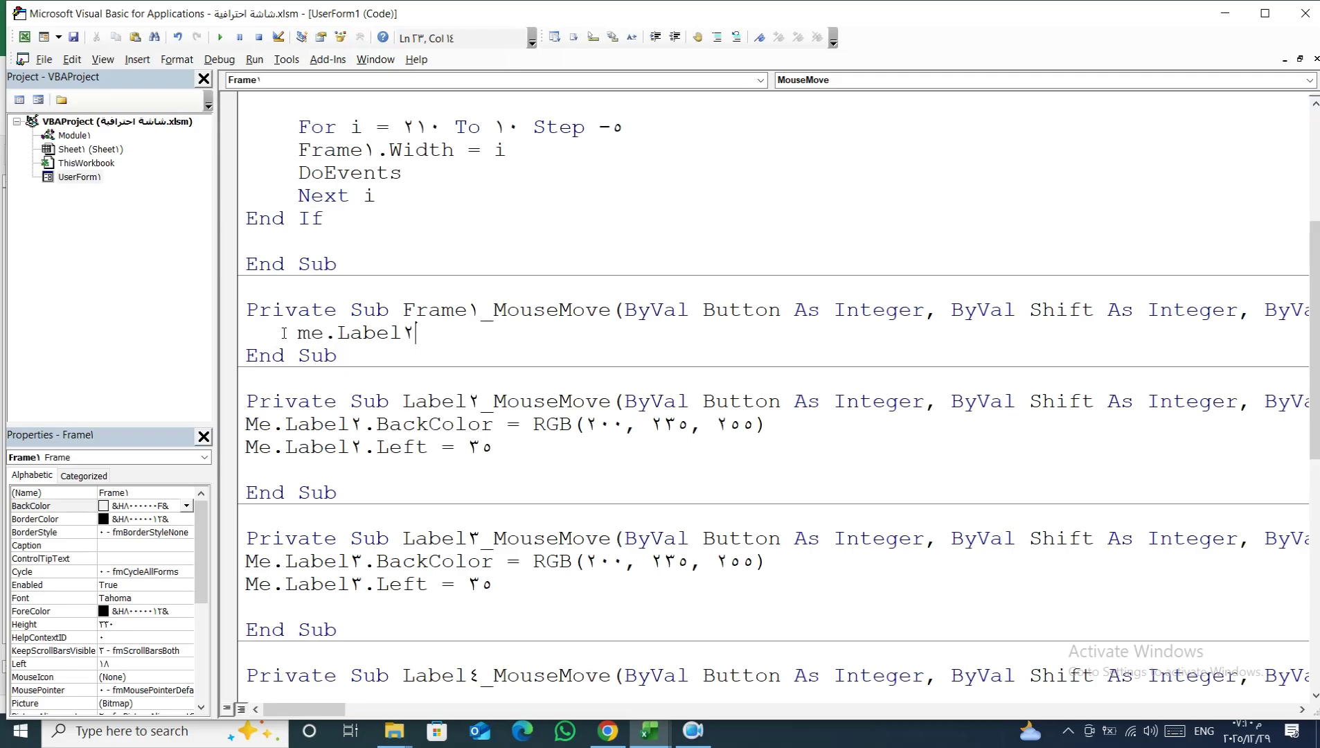
type(".")
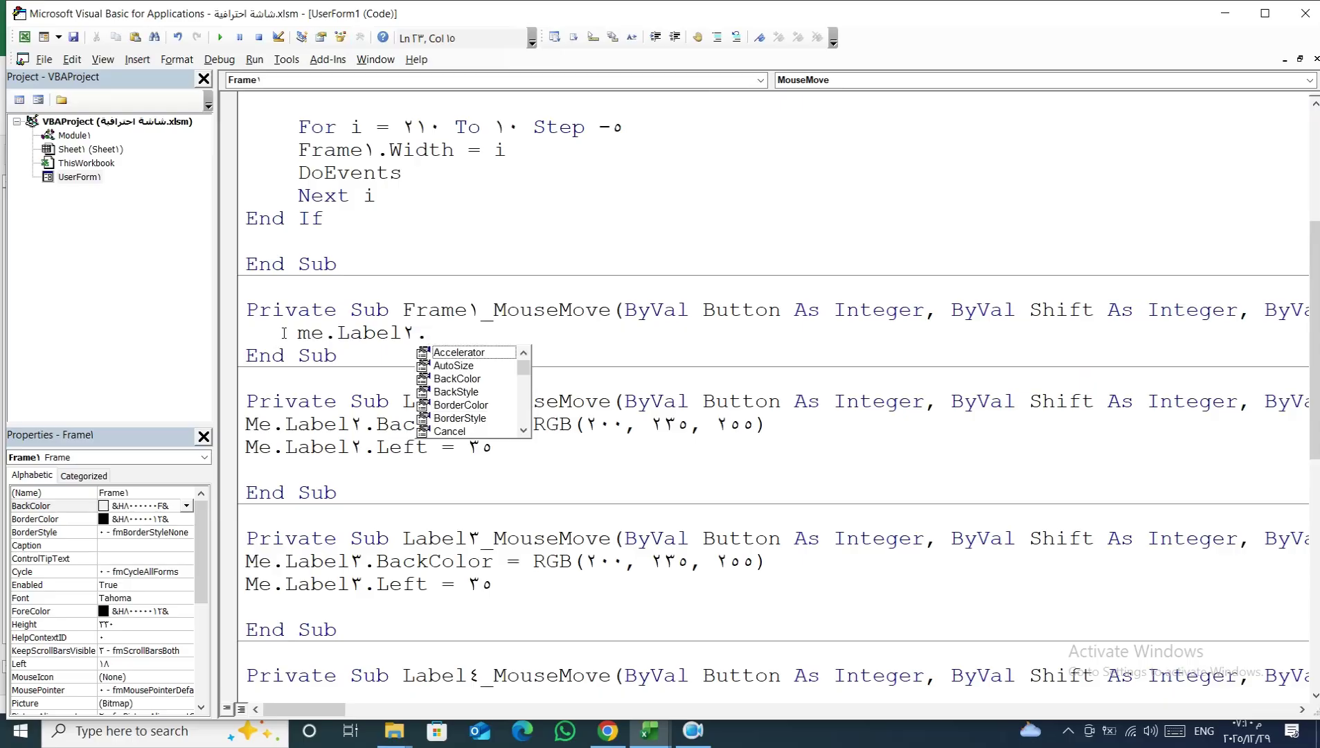
type("B")
key("Tab")
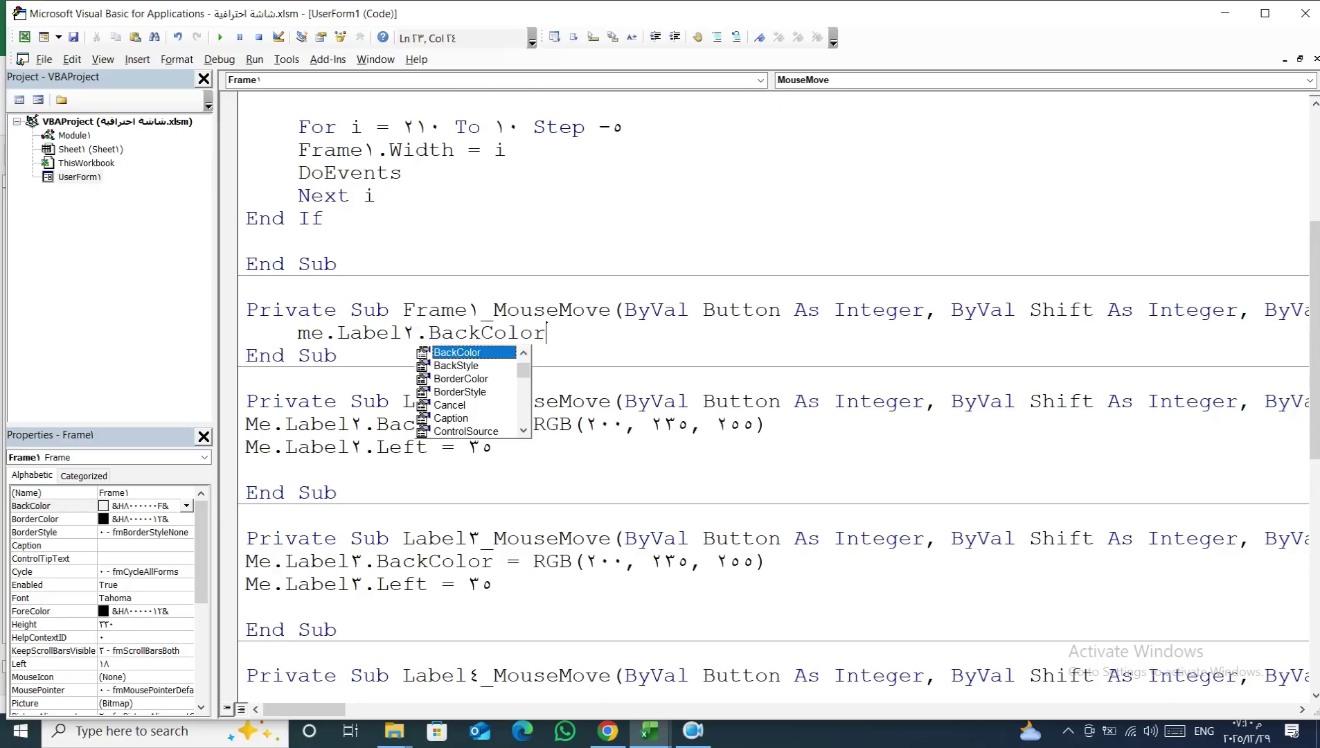
type("=")
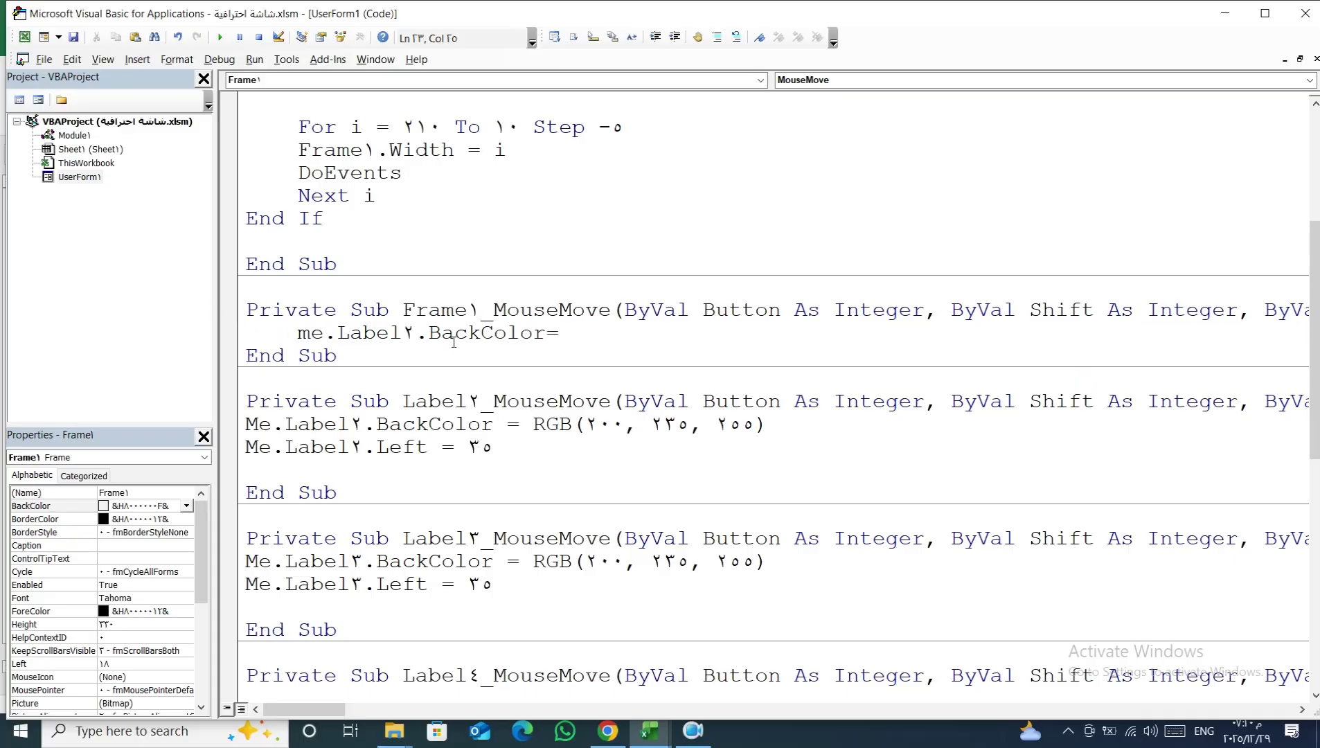
Select the العملاء label's white BackColor value in Properties, then reopen Frame1_MouseMove
double_click(90, 182)
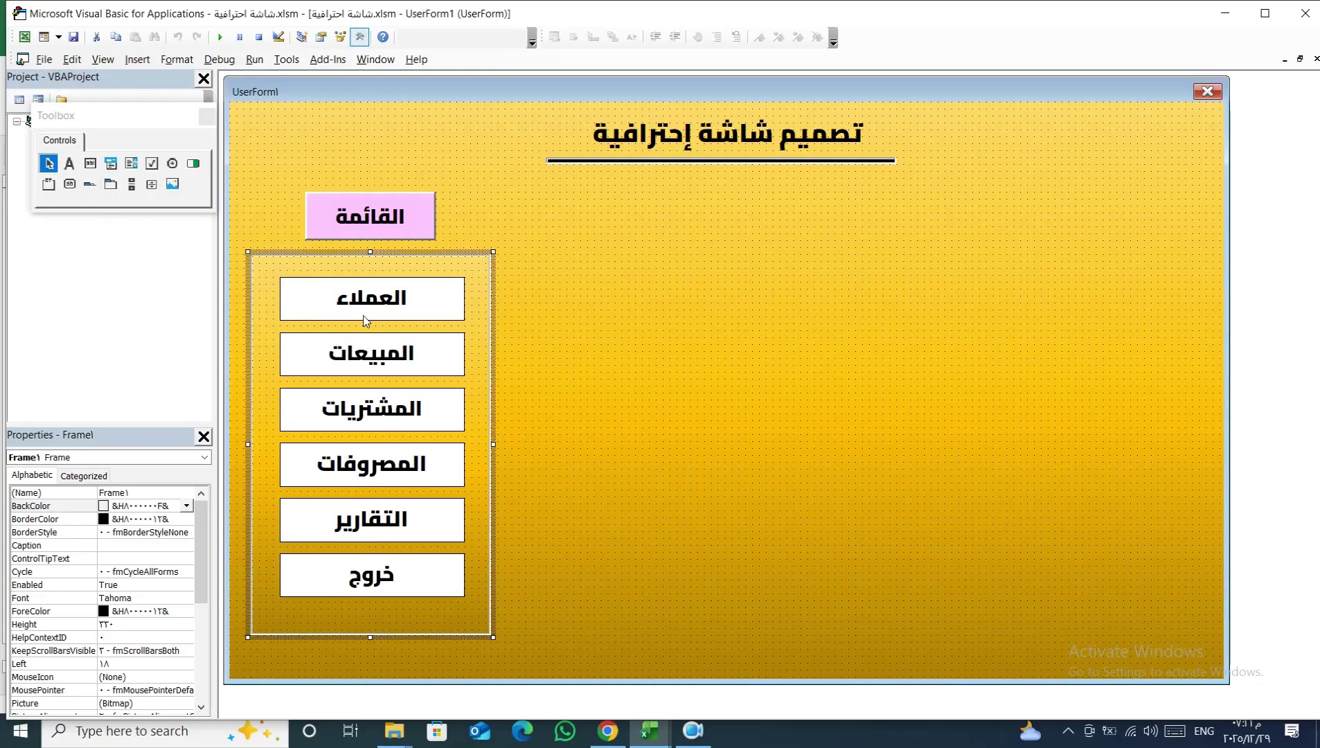
left_click(360, 315)
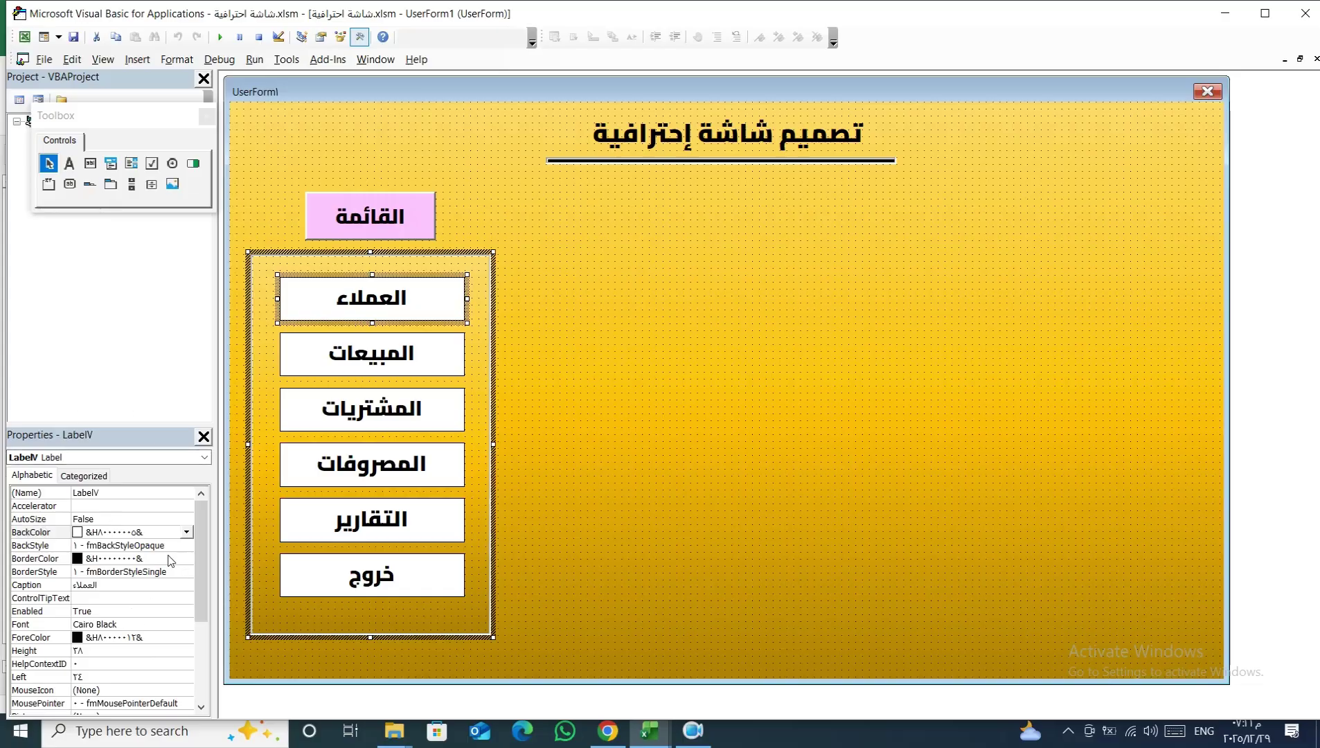
left_click(33, 533)
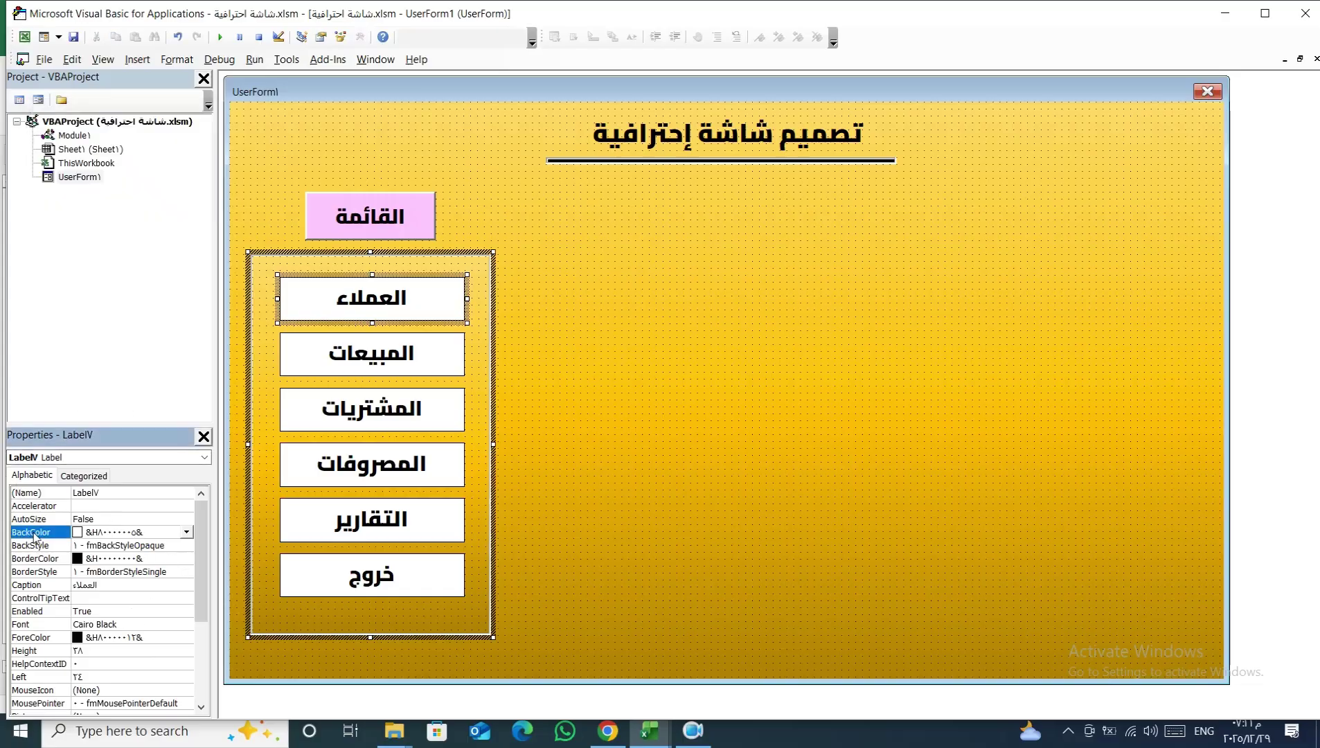
left_click(105, 533)
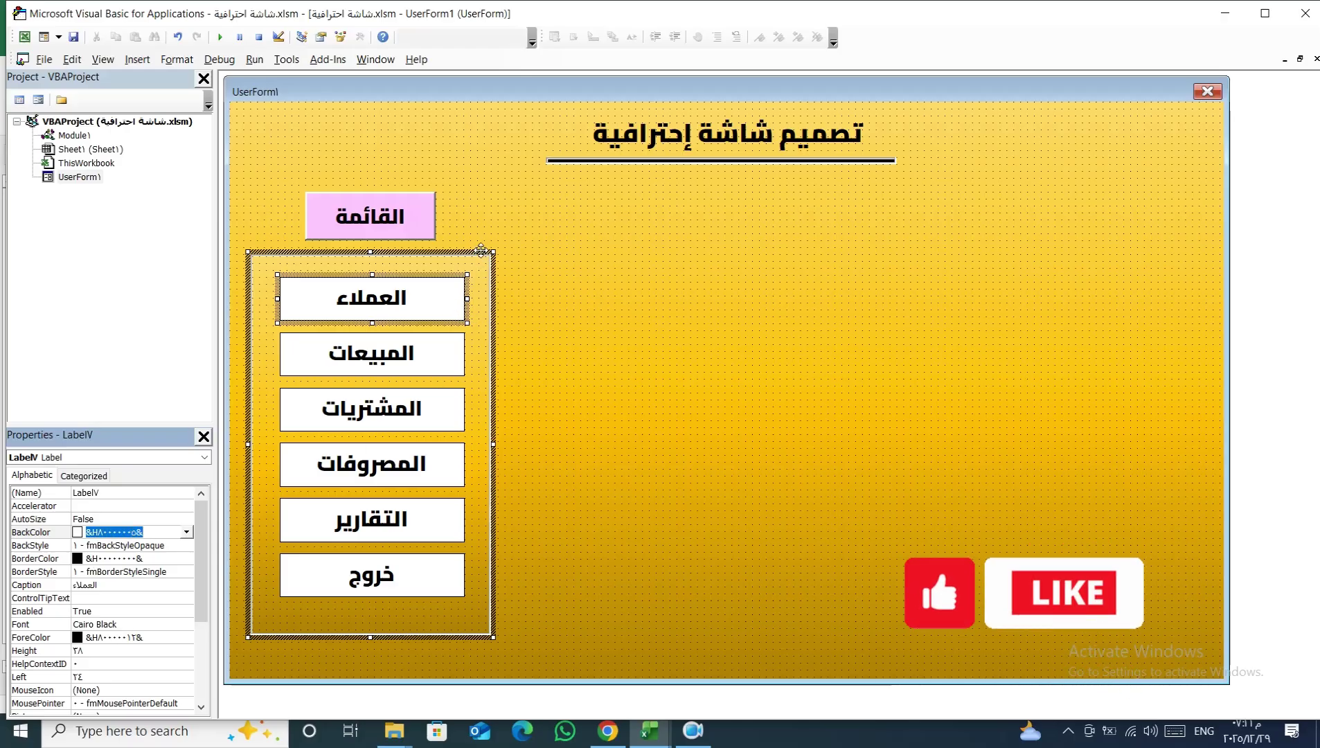
double_click(481, 252)
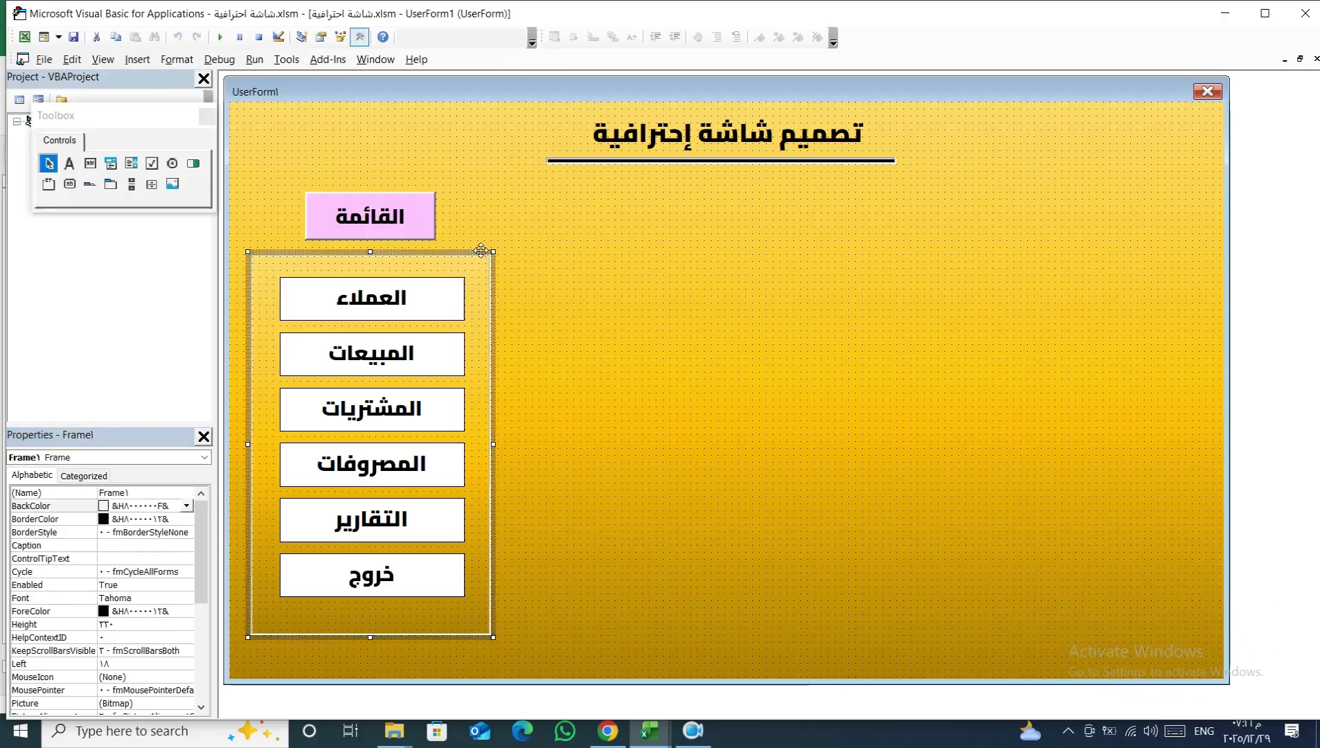
scroll(481, 251, "up", 2)
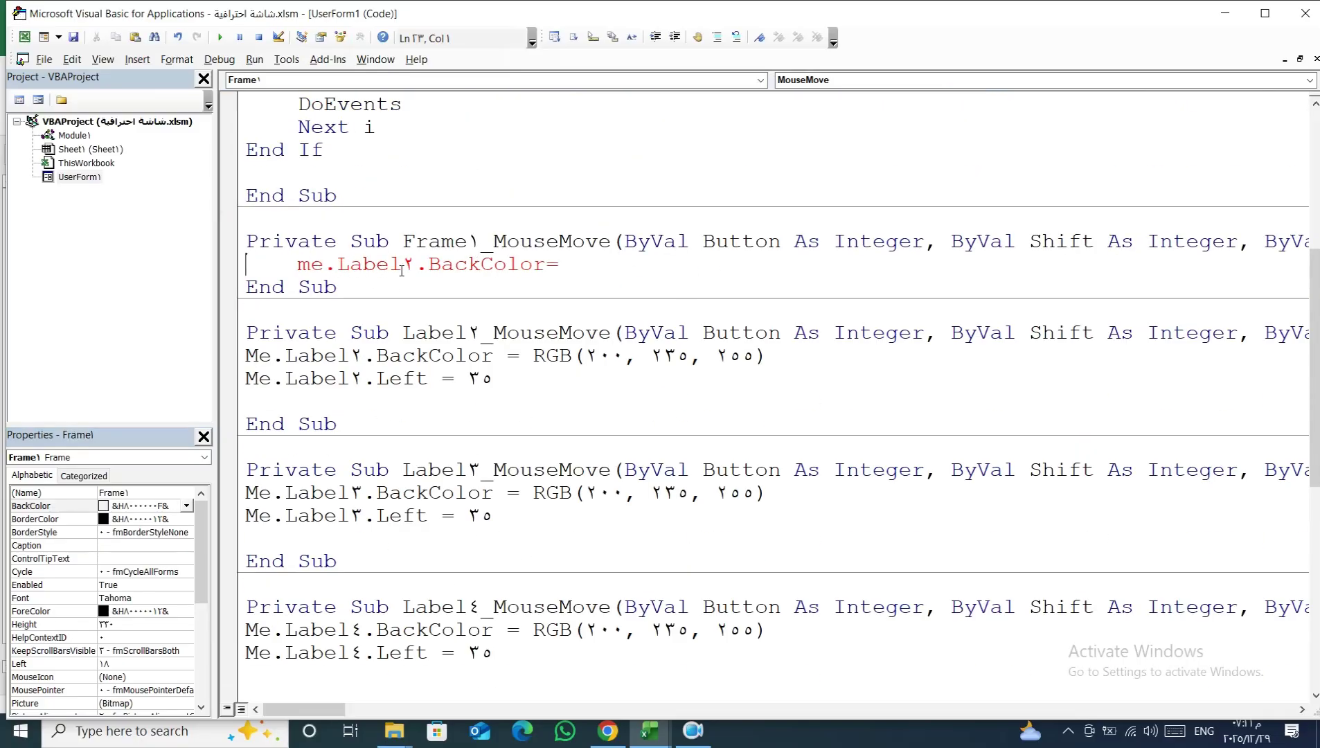
On the Frame1 line, paste &H80000005& as Label2's BackColor and begin 'me.Label2.Left='
left_click(574, 264)
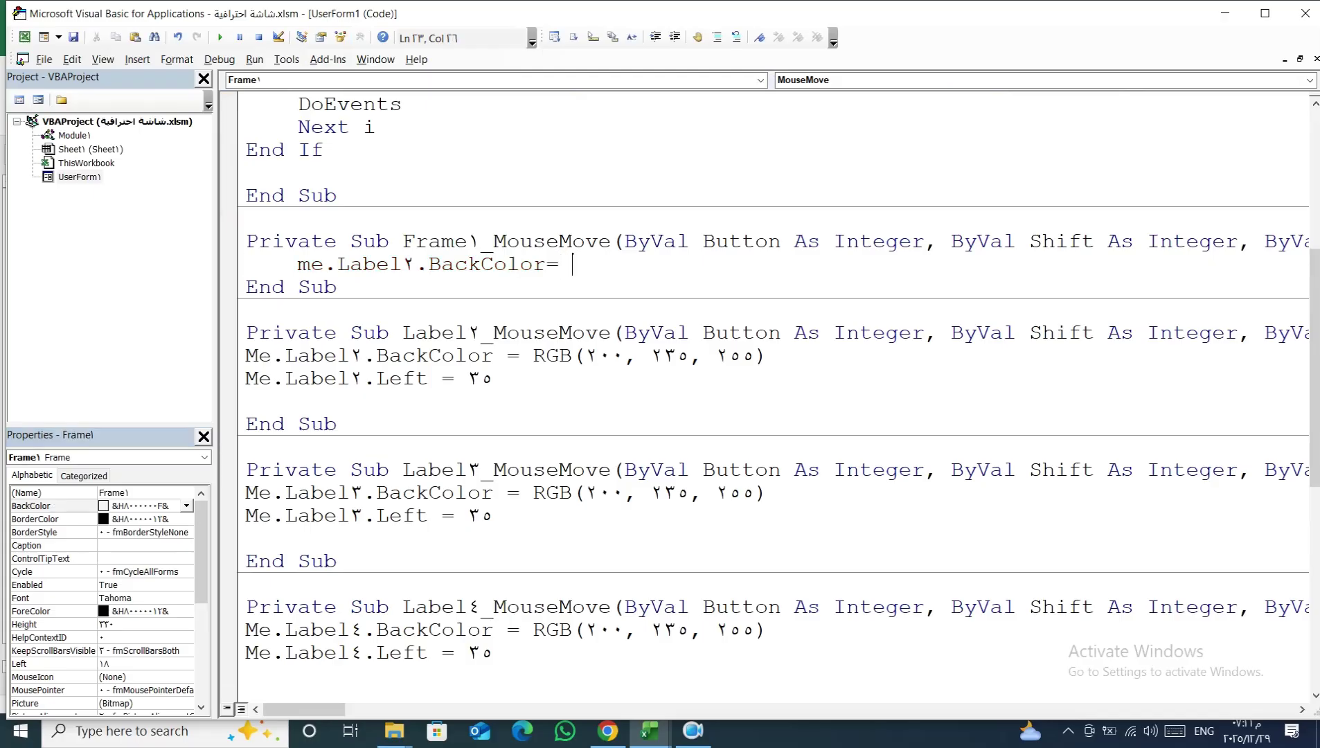
type("&H80000005&")
type(":")
type(" me")
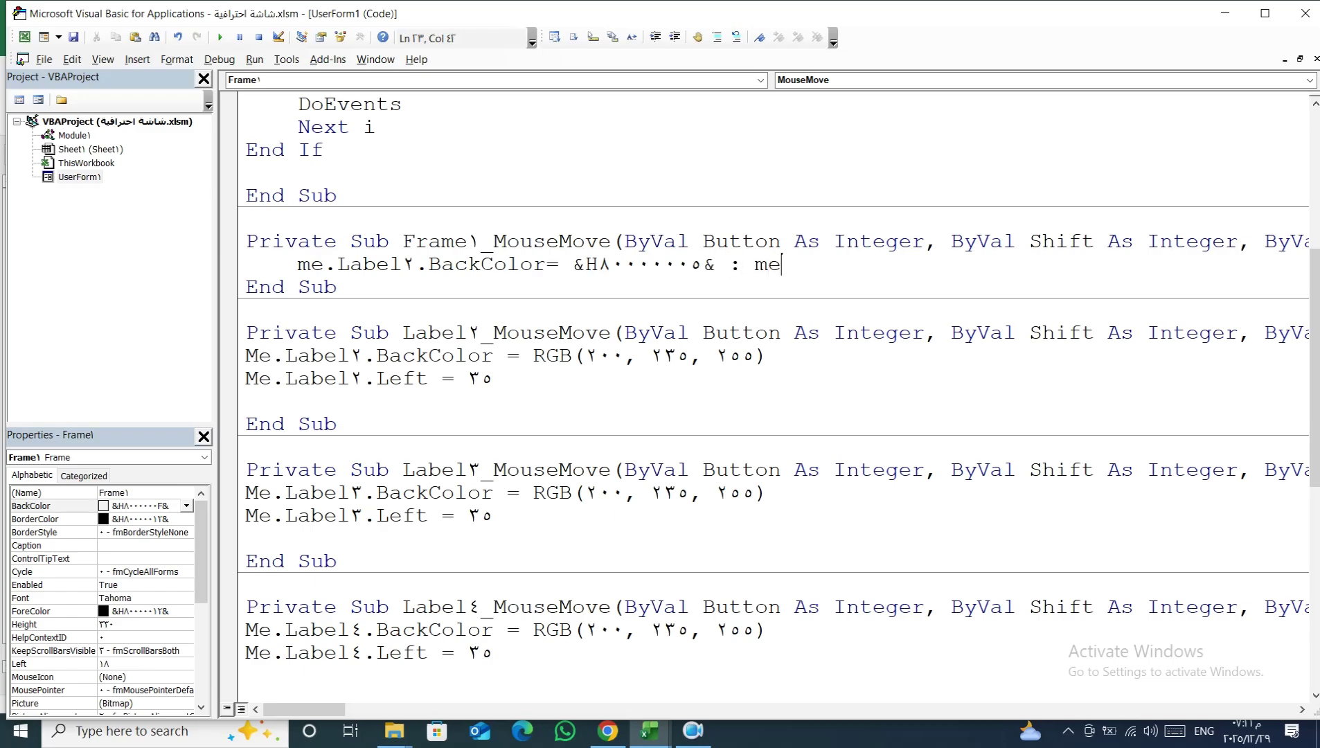
type(".l")
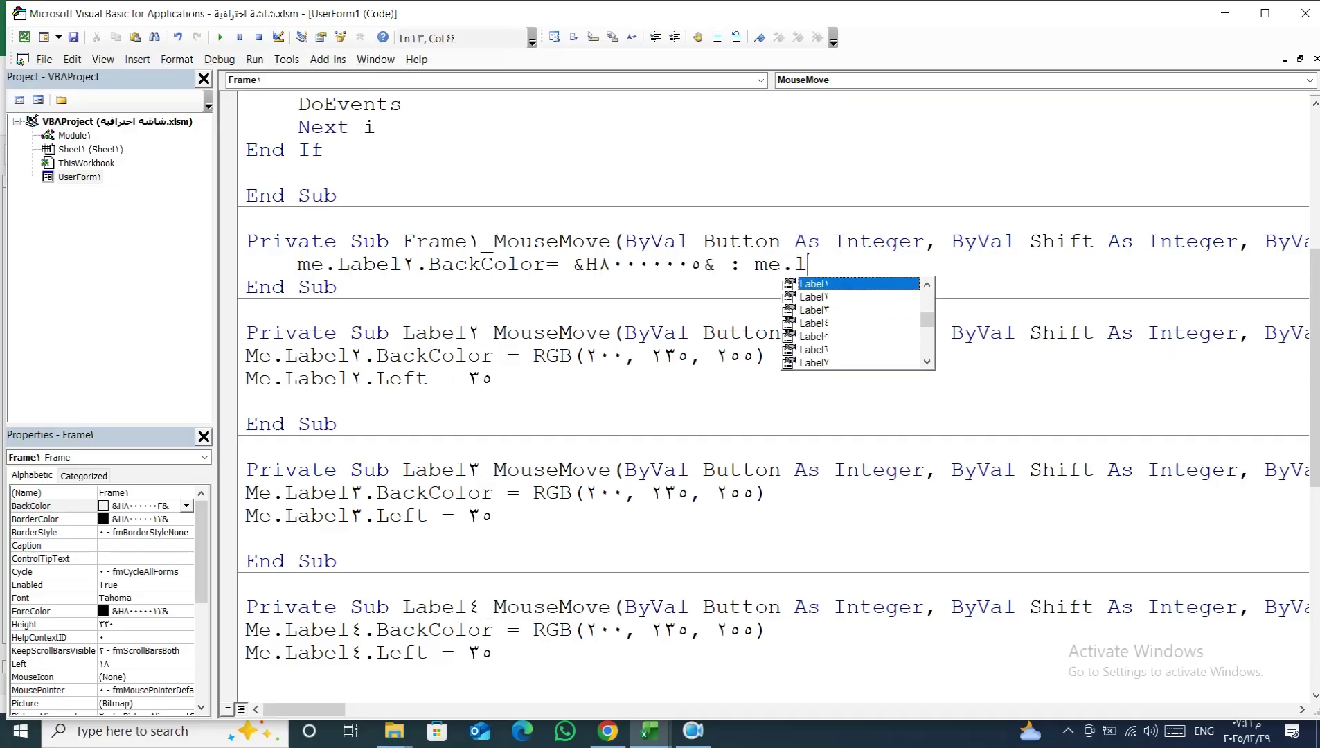
key("Down")
key("Tab")
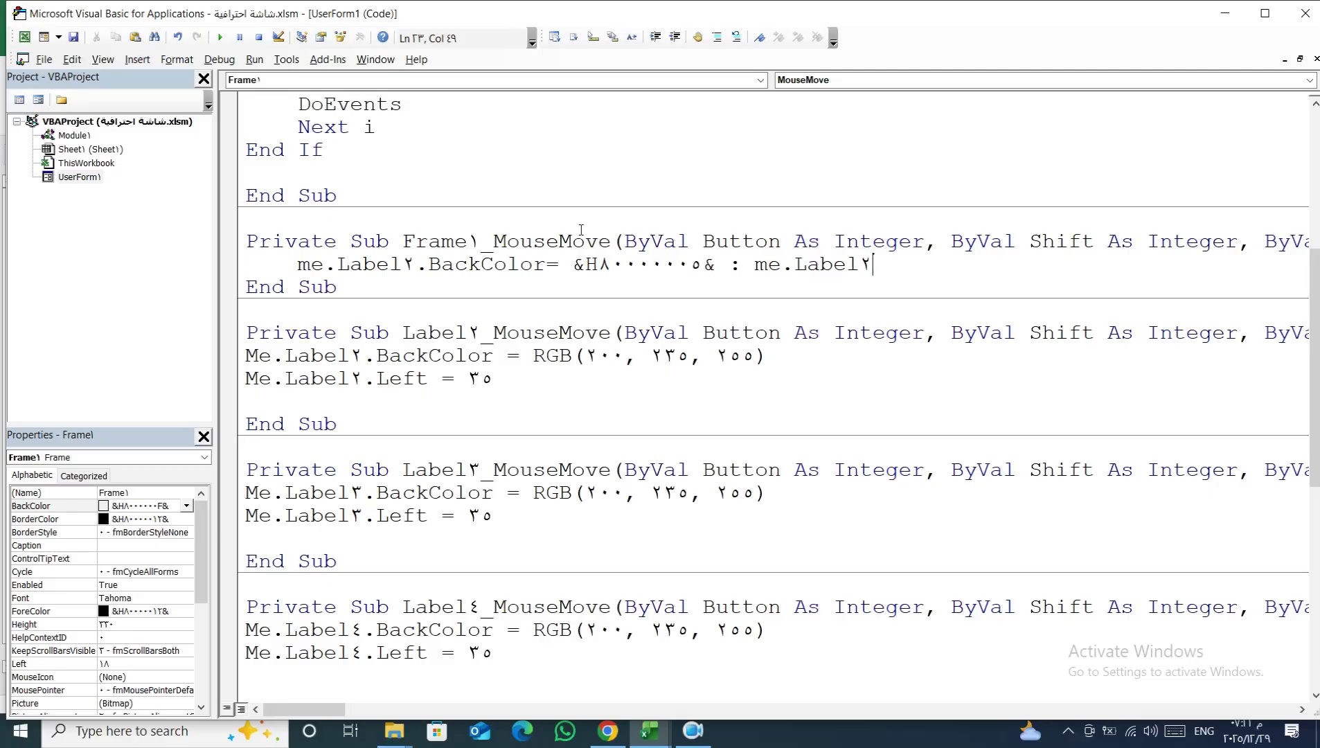
type(".")
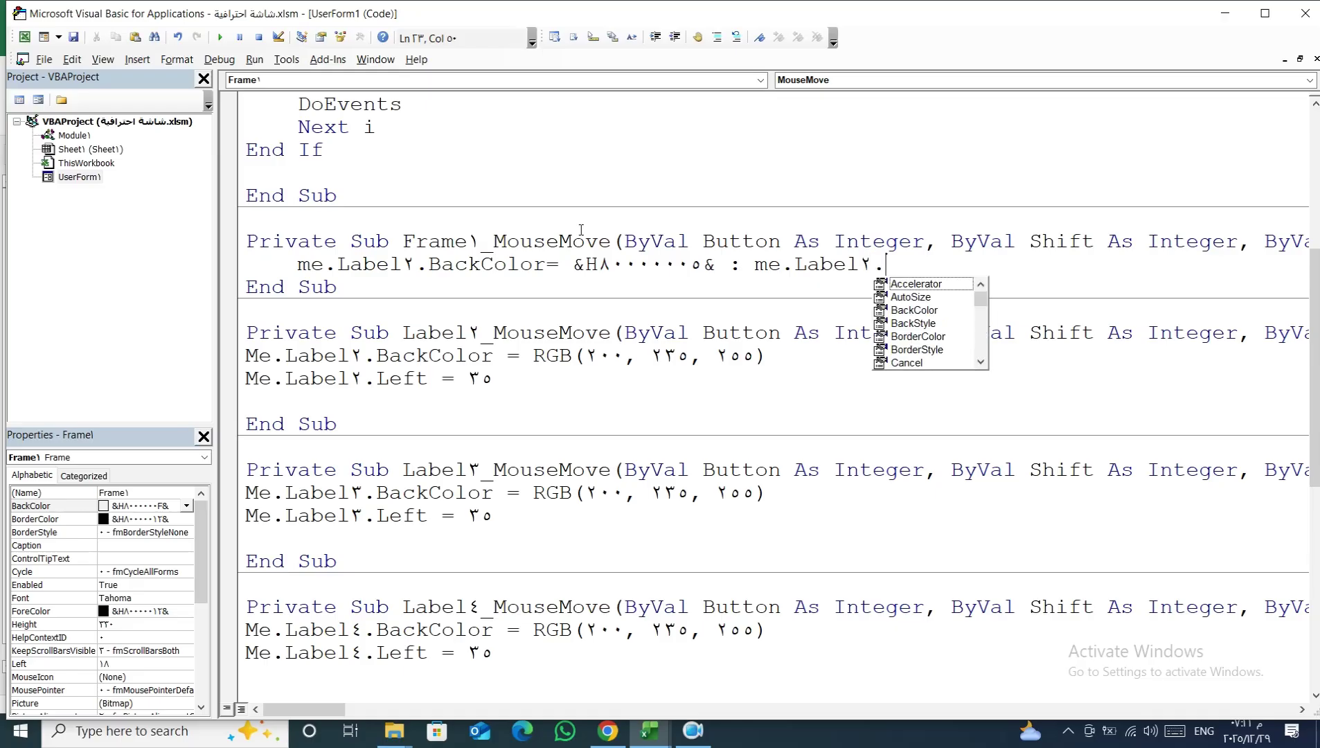
type("l")
type("e")
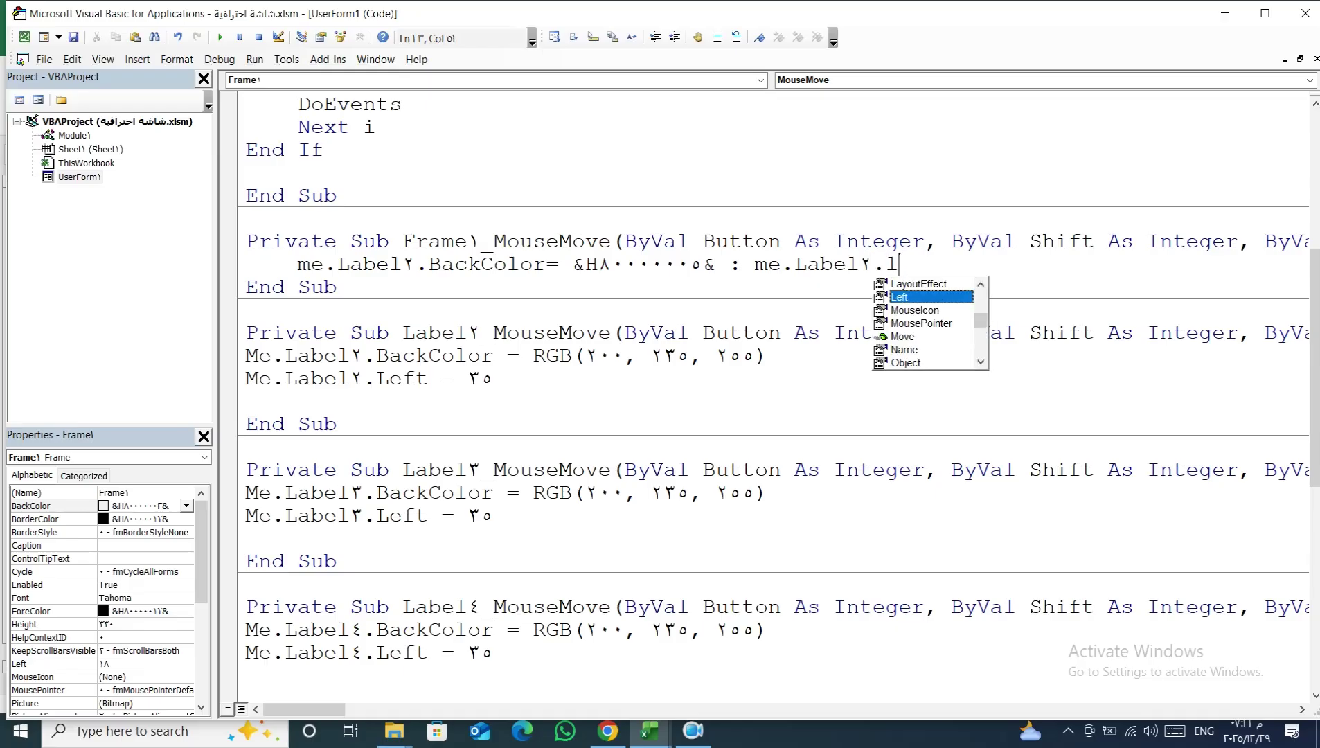
key("Tab")
type("=")
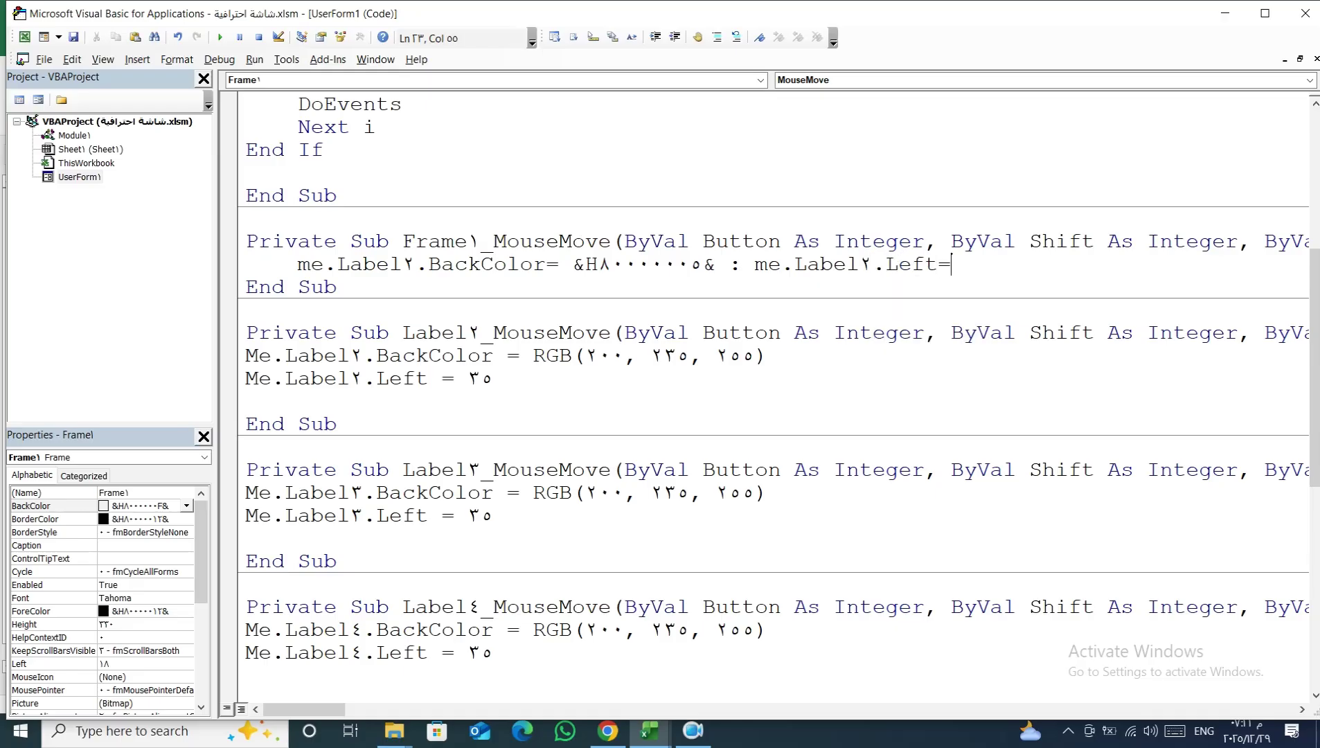
scroll(582, 291, "up", 1)
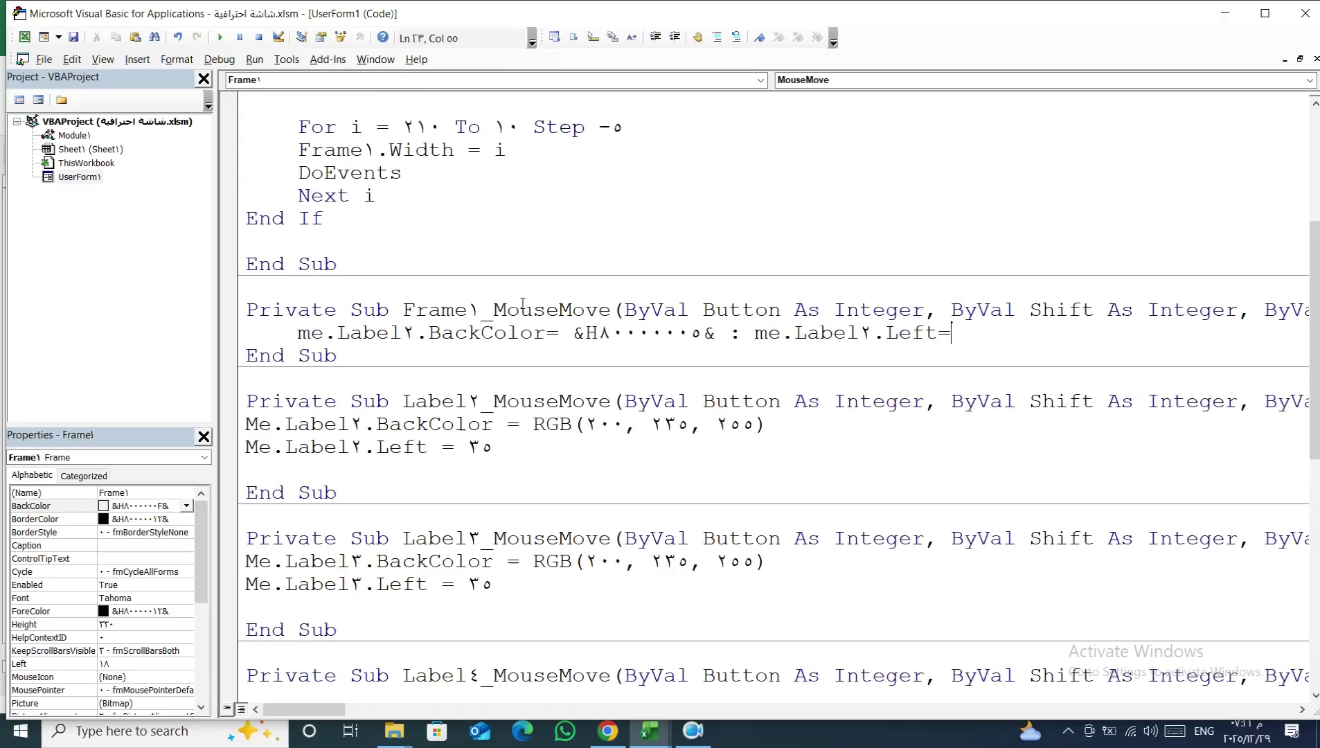
scroll(528, 325, "down", 1)
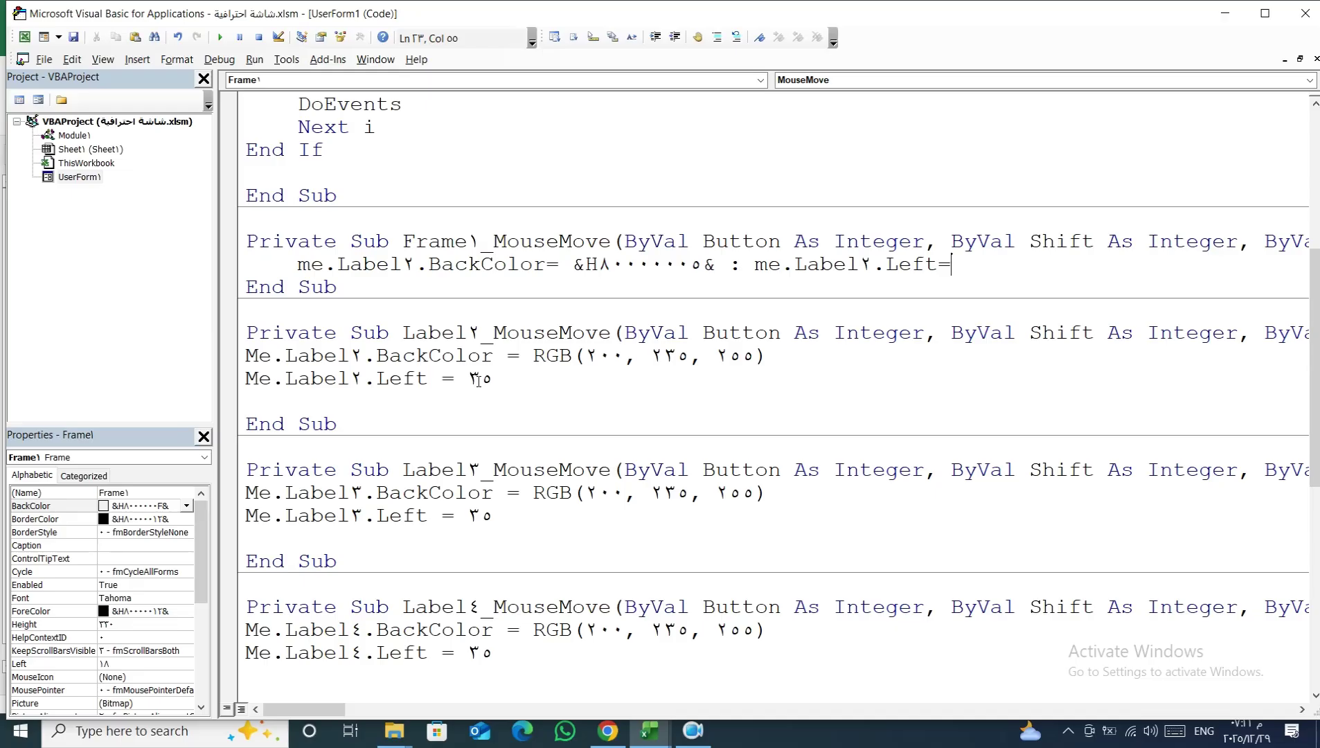
In the form designer, check the first menu label's Left property value of 24
double_click(78, 178)
left_click(349, 306)
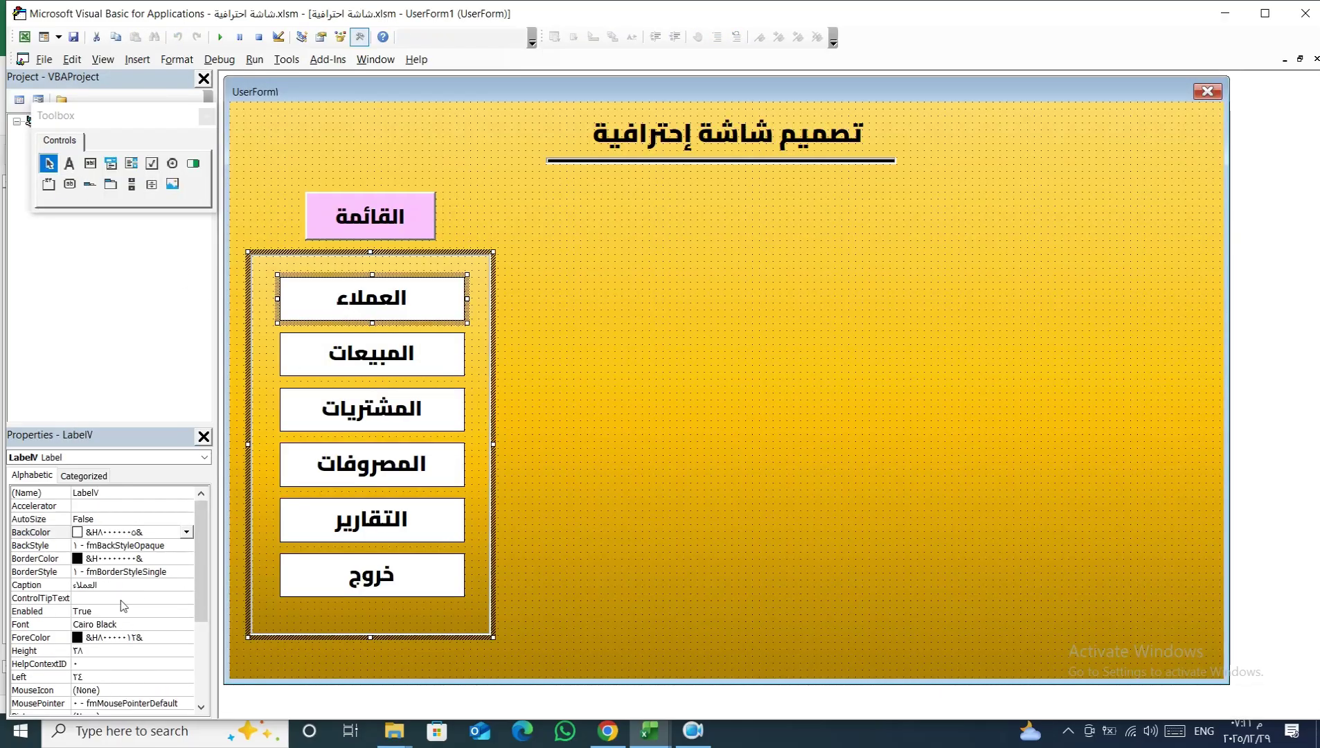
left_click(200, 539)
left_click_drag(199, 537, 198, 564)
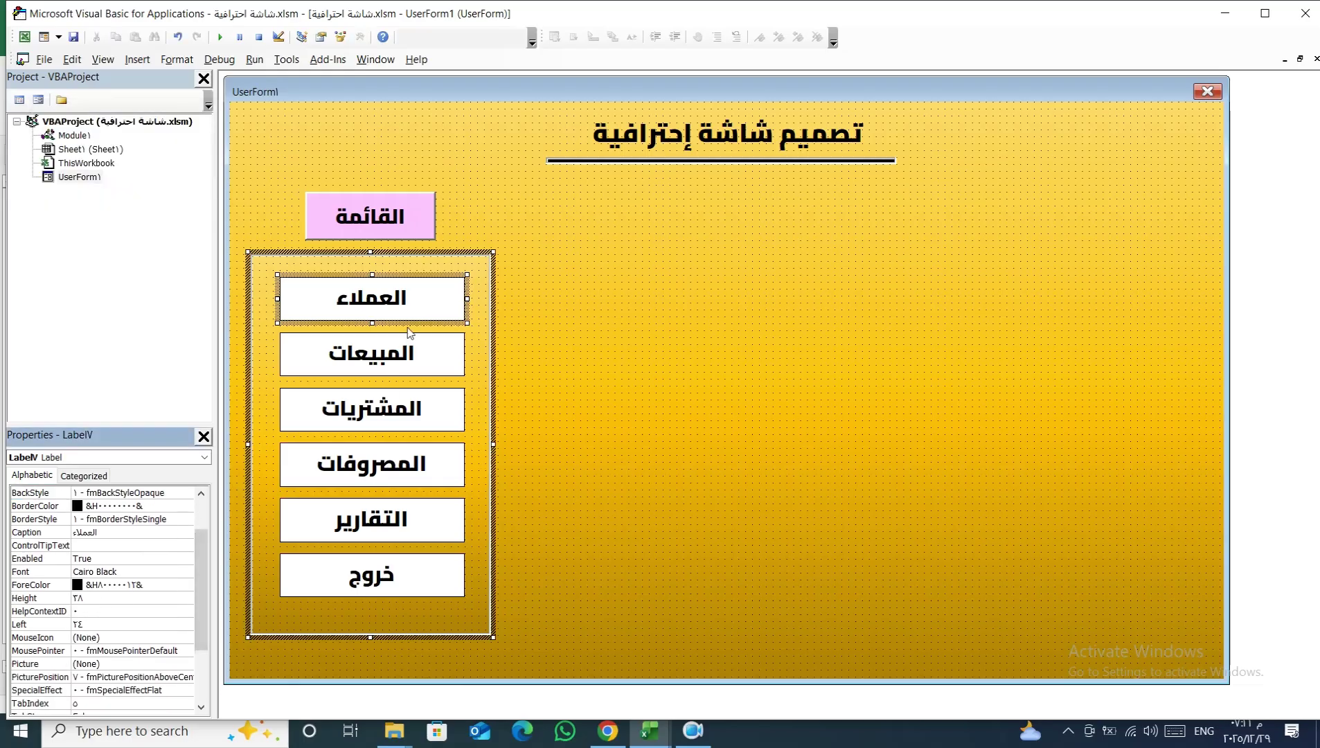
Back in the Frame1 MouseMove code, finish the line with Left = 24
double_click(444, 259)
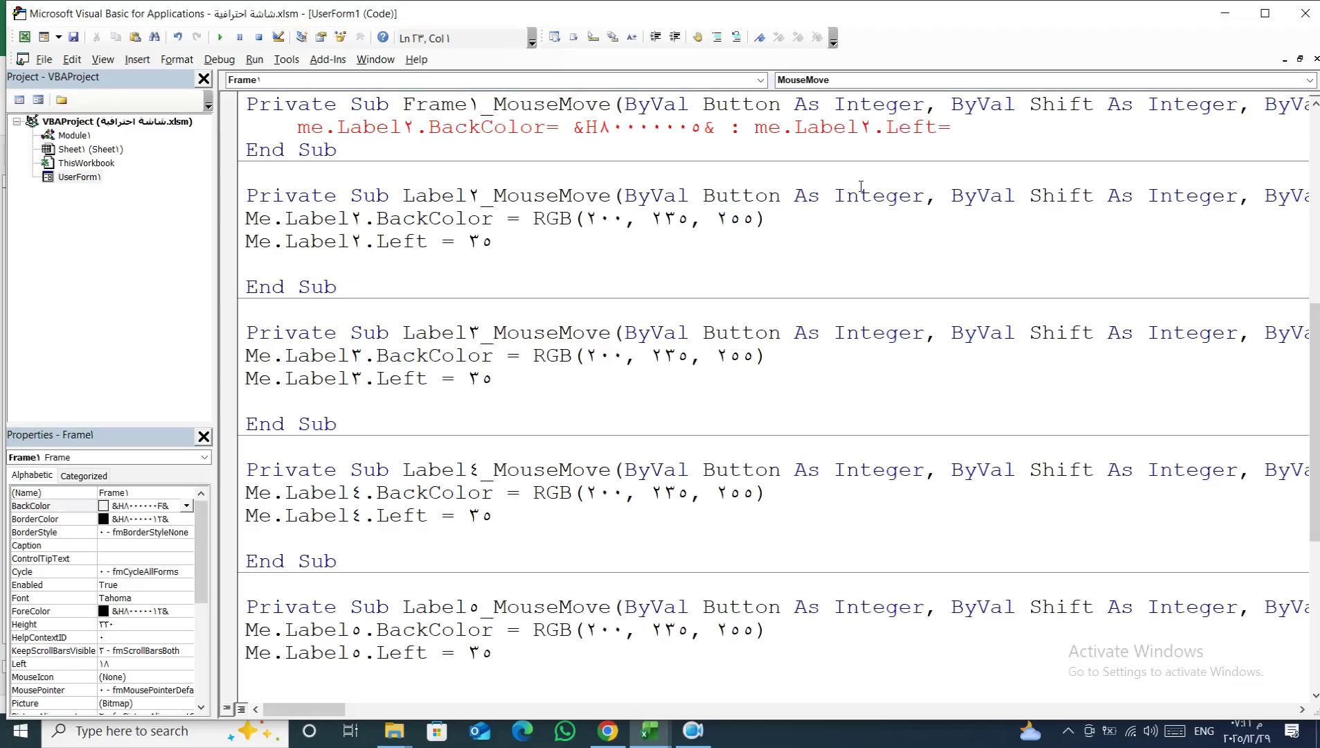
left_click(975, 128)
type("24")
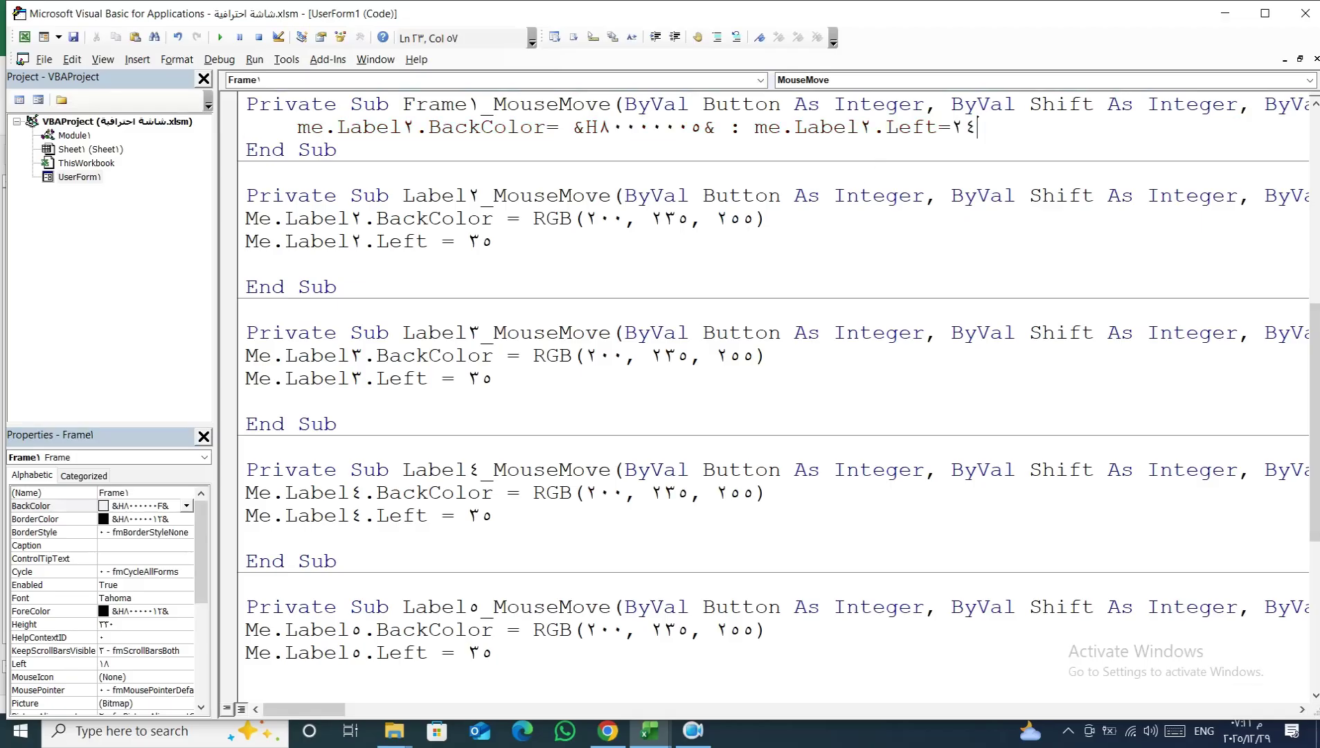
key("Return")
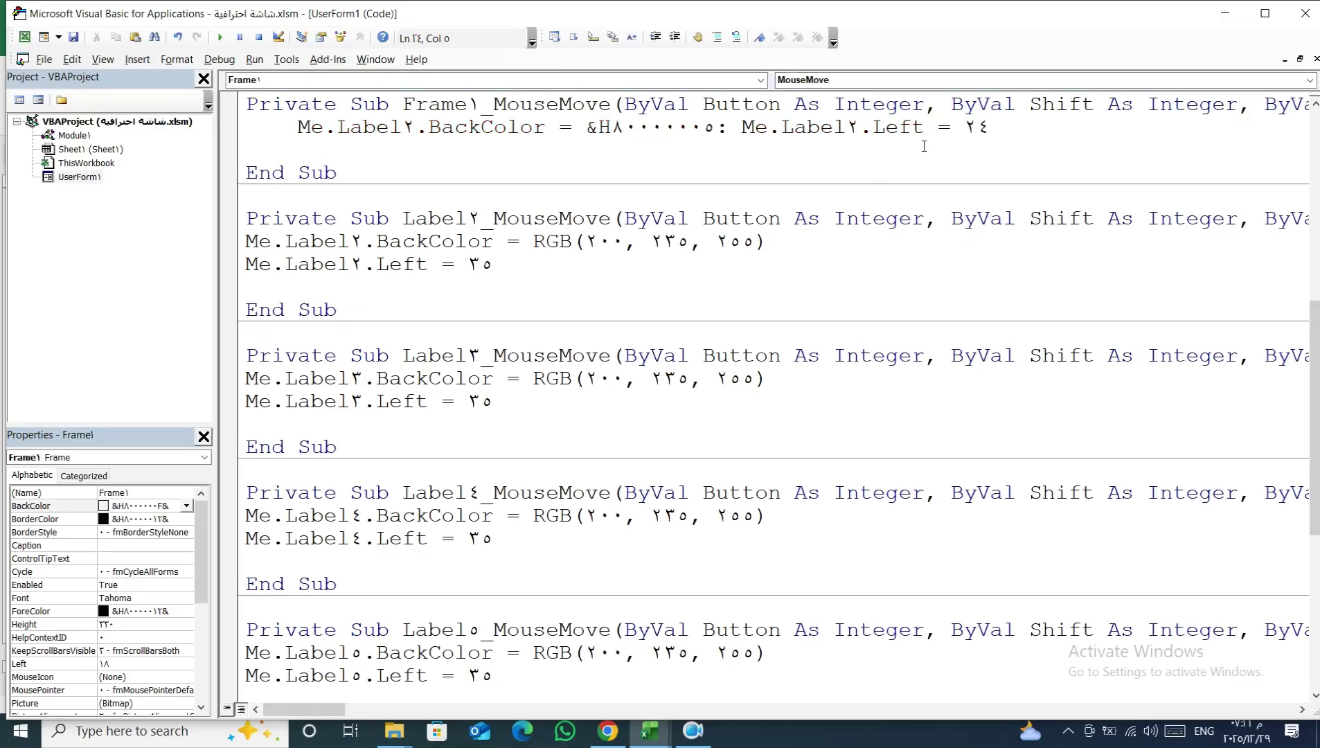
scroll(924, 146, "up", 1)
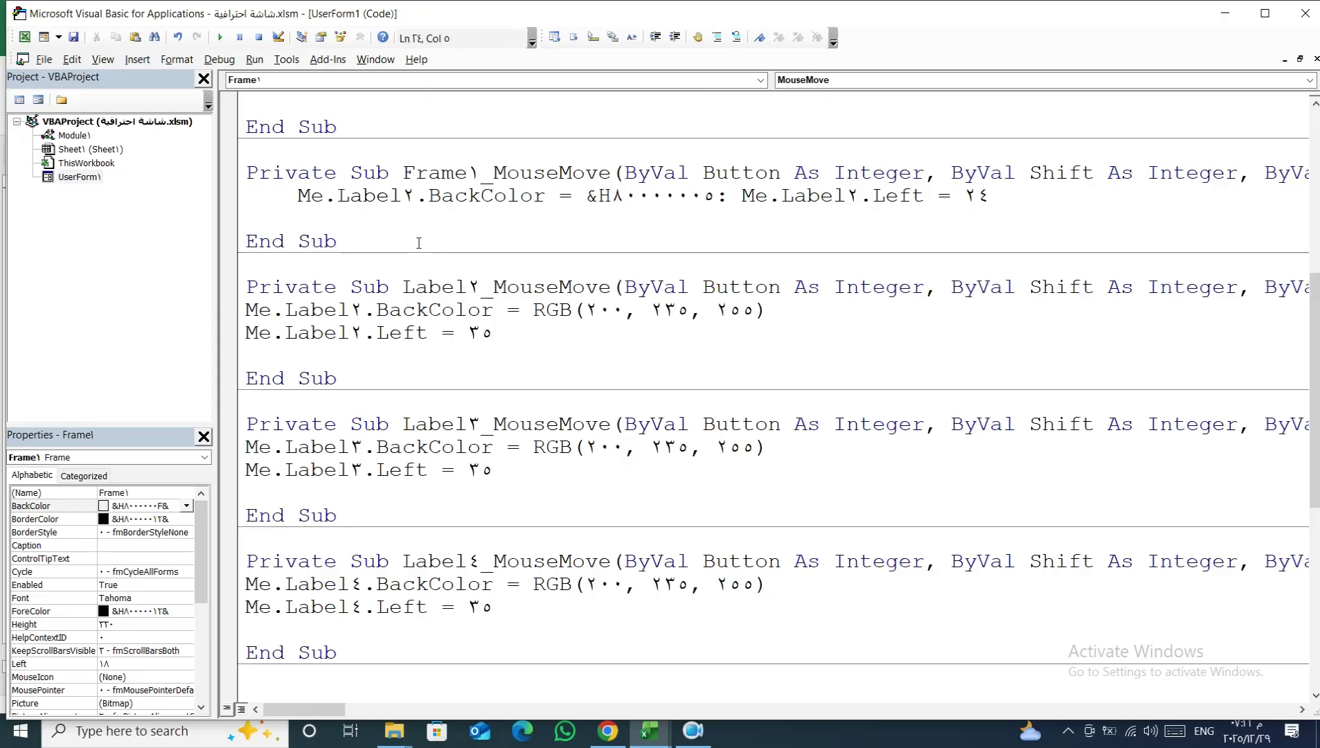
Paste copies of the Label2 reset line on the lines below it
left_click(234, 200)
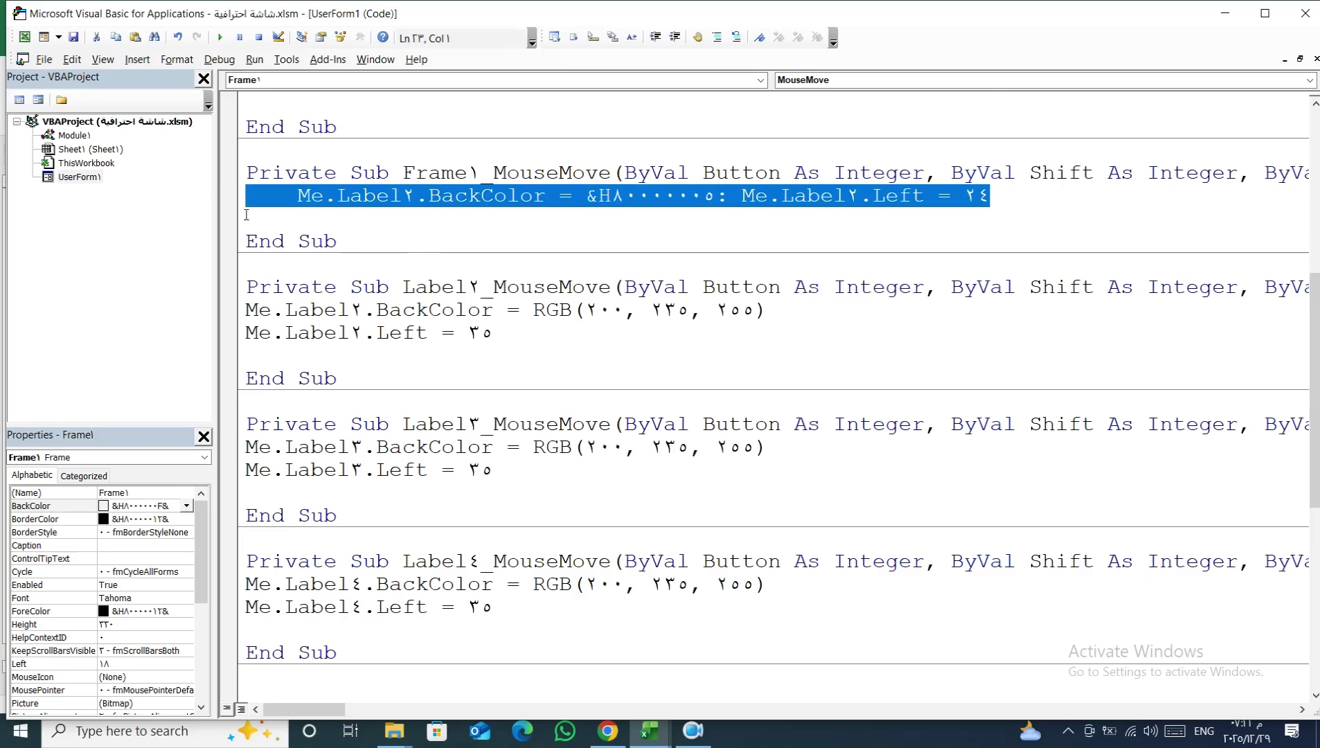
left_click(247, 219)
type("Me.Label2.BackColor = &H80000005: Me.Label2.Left = 24")
key("ctrl+v")
key("ctrl+v")
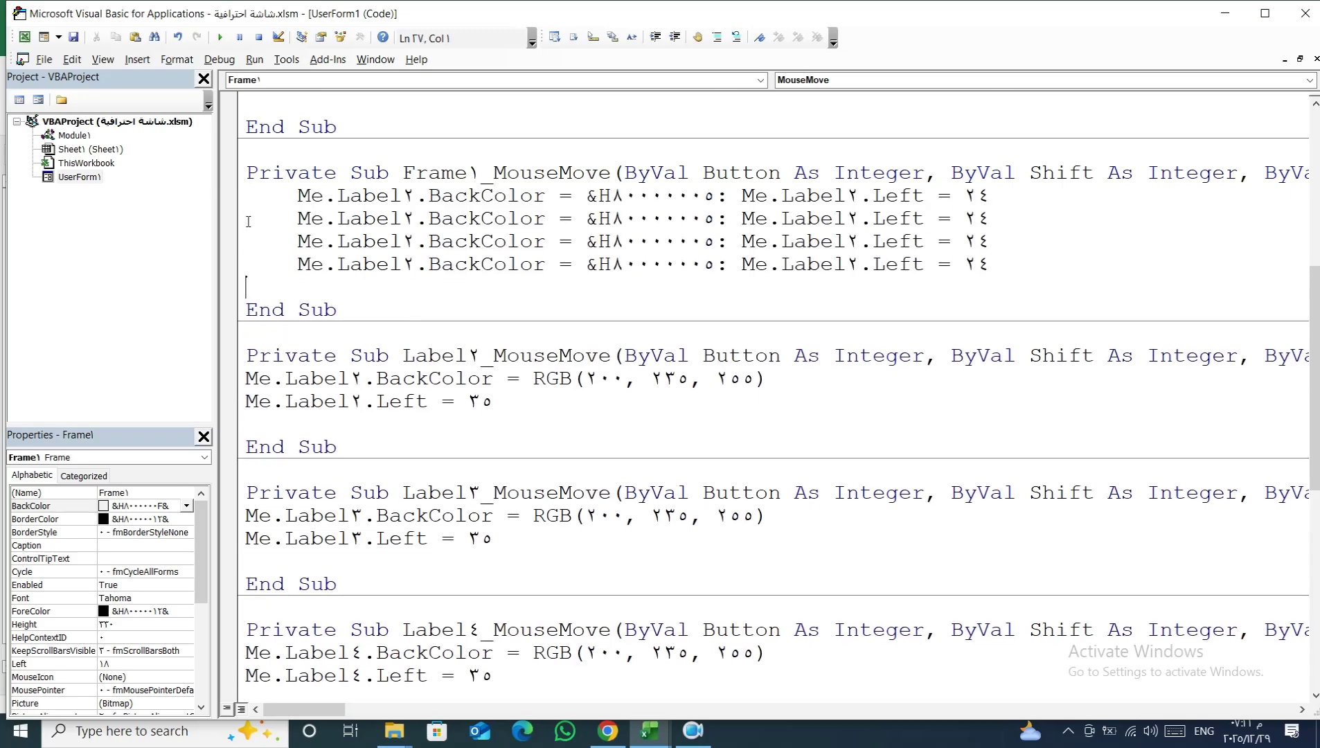
key("ctrl+v")
key("ctrl+v")
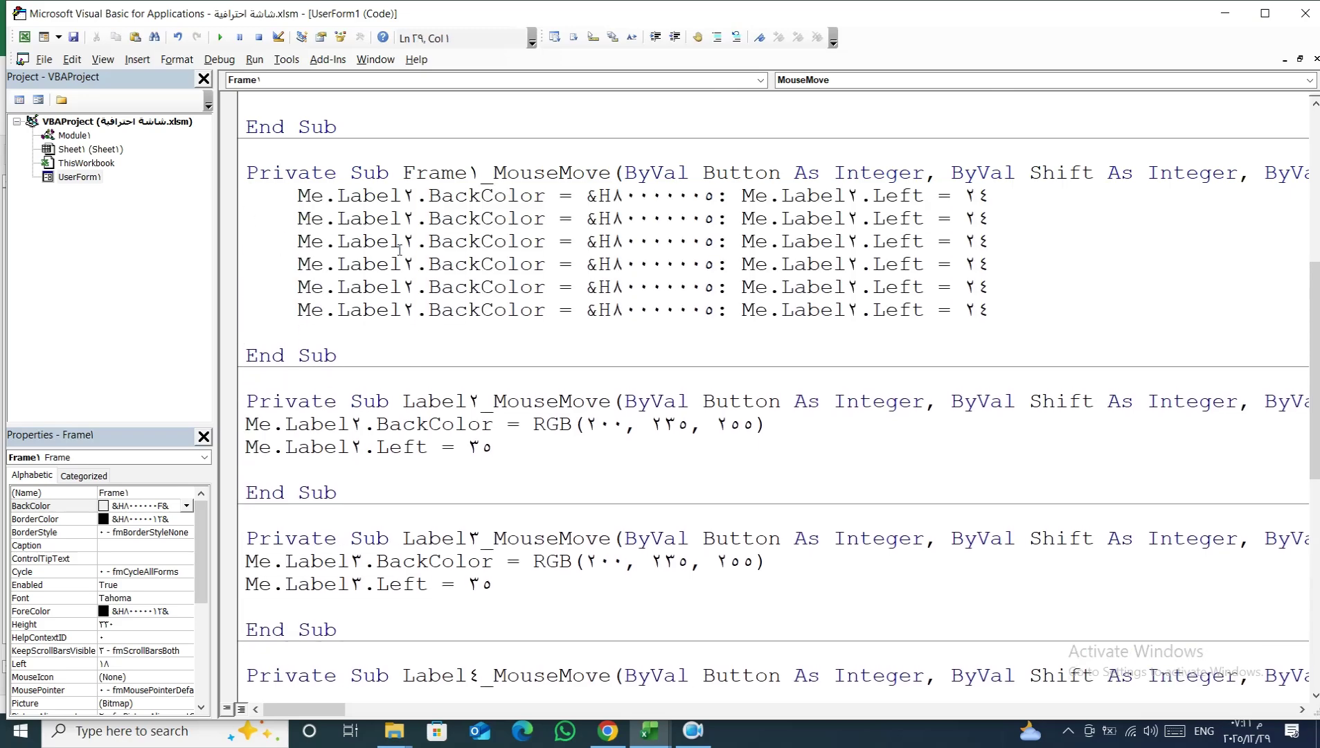
Change the first two copies to reset Label3 and Label4
left_click_drag(401, 218, 414, 219)
type("3")
left_click_drag(842, 218, 855, 218)
type("3")
left_click_drag(402, 241, 414, 241)
type("4")
left_click_drag(845, 241, 859, 241)
type("4")
Change the next two copies to reset Label5 and Label6
left_click_drag(401, 264, 414, 264)
type("5")
left_click(846, 264)
left_click_drag(847, 264, 860, 264)
type("5")
left_click_drag(402, 286, 414, 286)
type("6")
left_click(847, 286)
left_click_drag(847, 285, 859, 286)
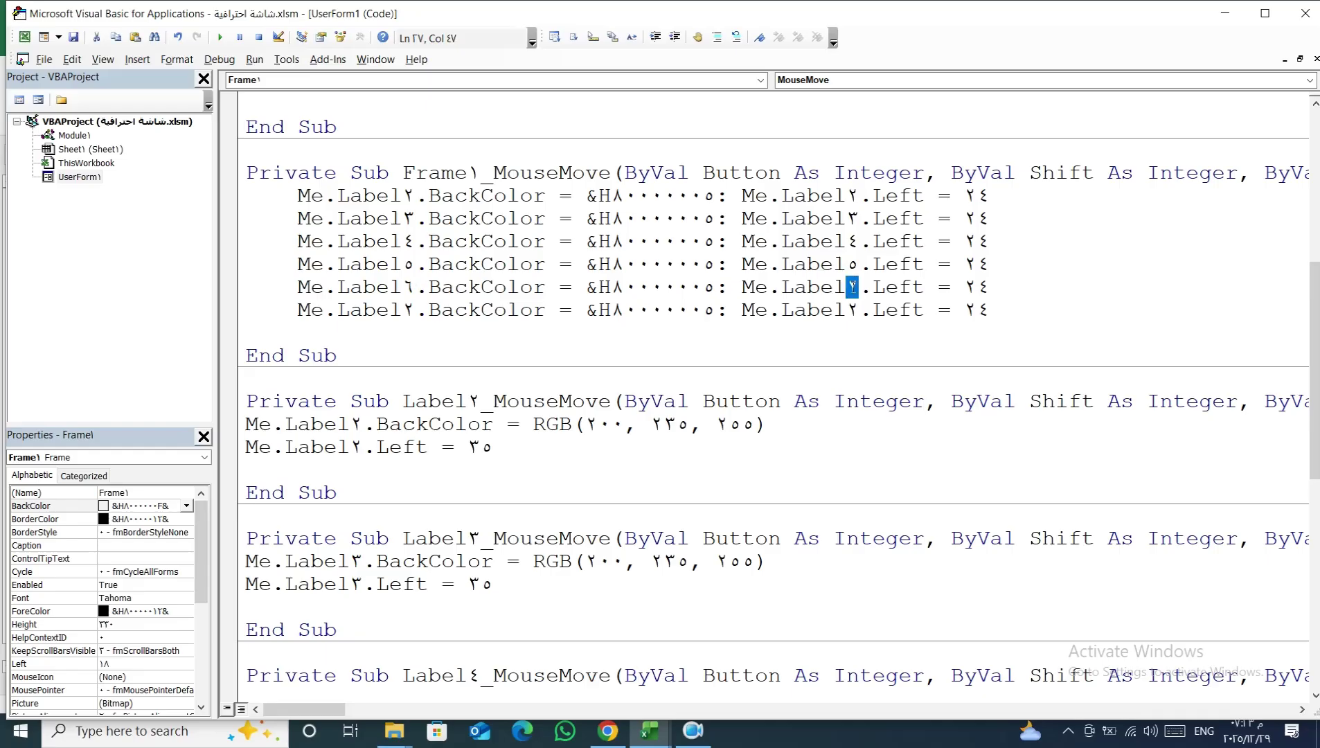
type("6")
Change the last copy to reset Label7
left_click_drag(402, 309, 414, 309)
type("7")
left_click_drag(843, 309, 861, 309)
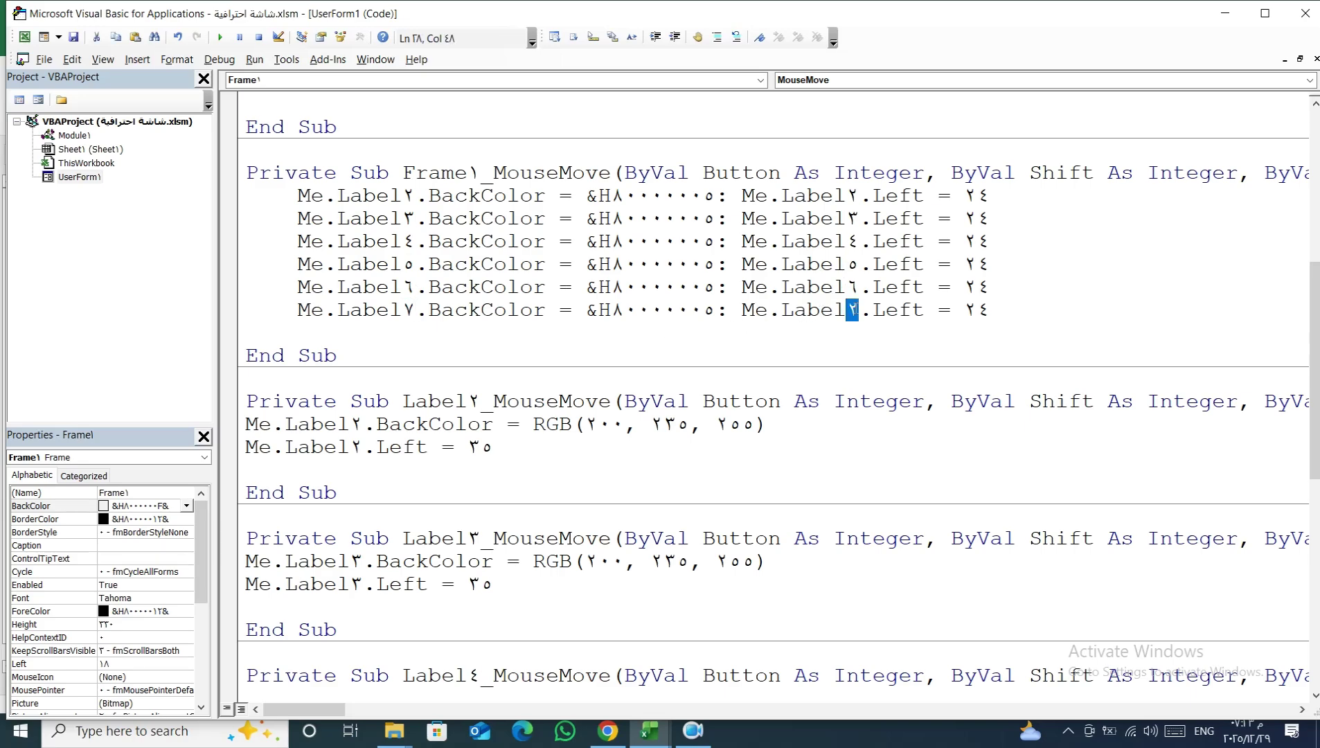
type("7")
left_click(540, 291)
Run UserForm1 and toggle the sliding menu with the القائمة button
left_click(219, 37)
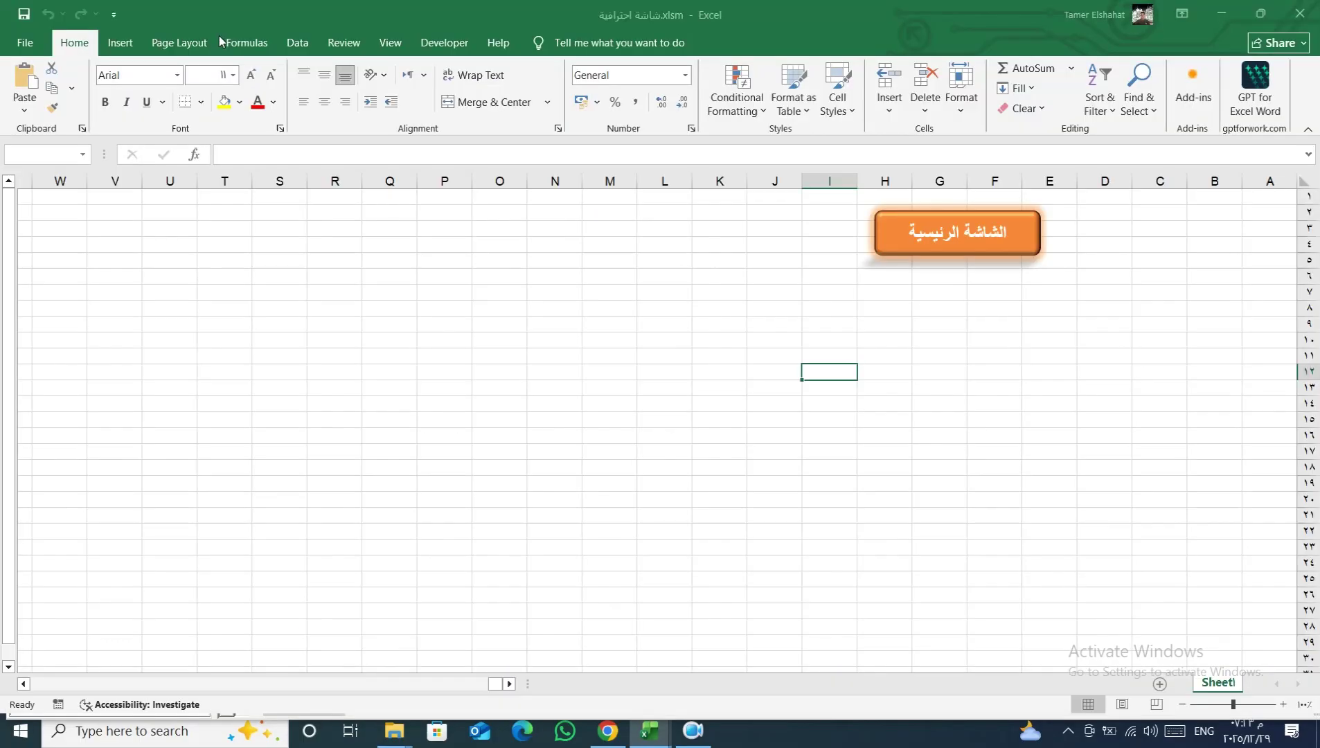
left_click(324, 203)
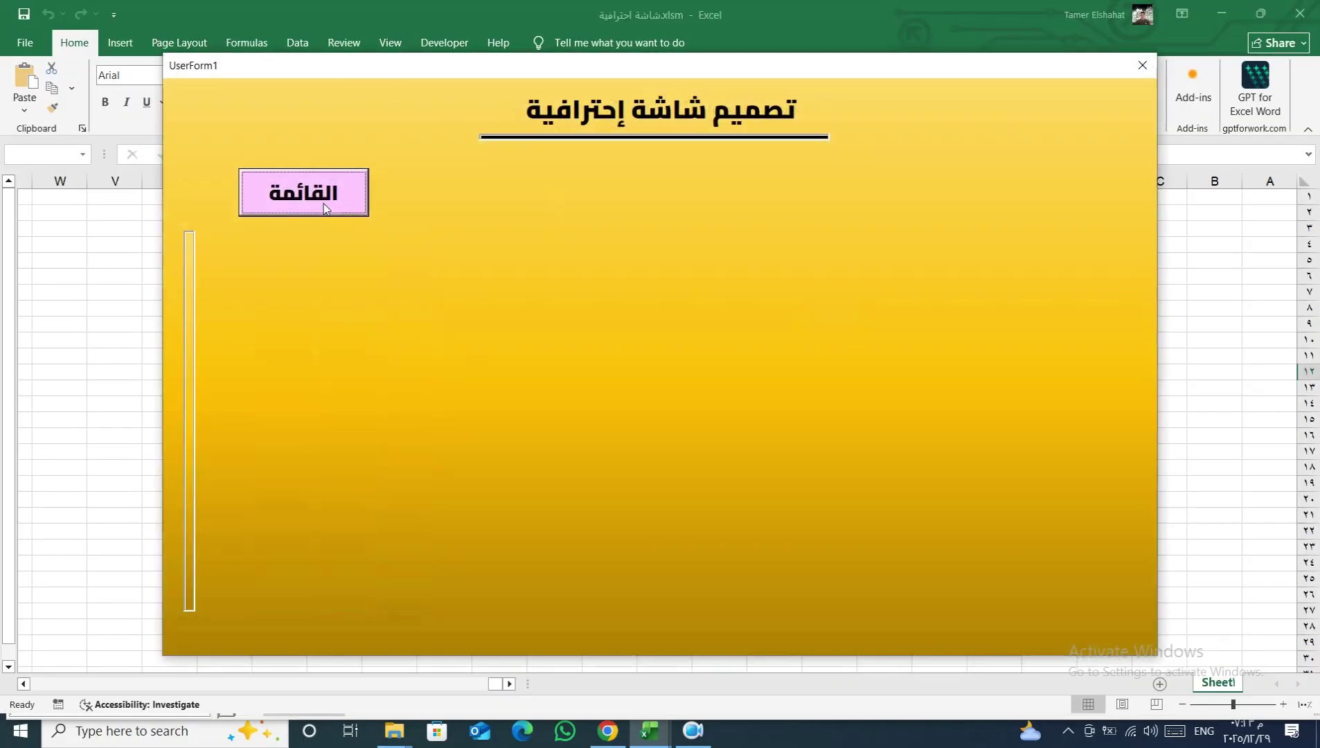